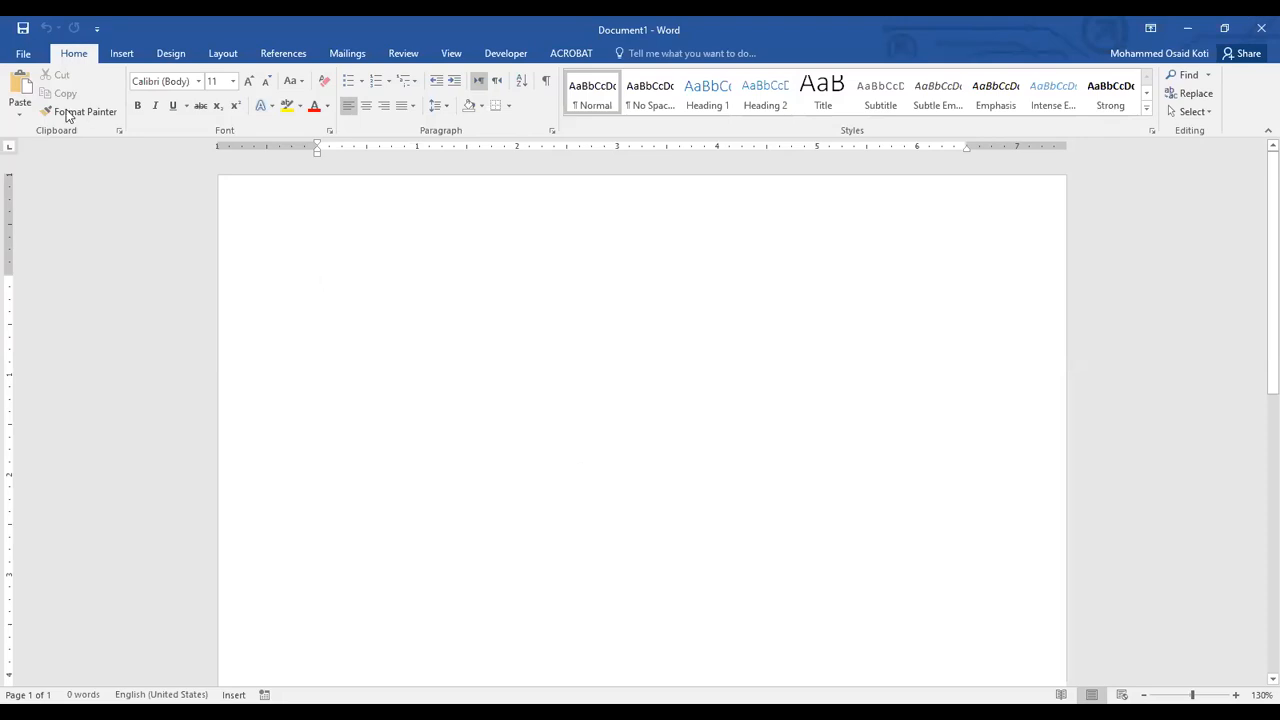
- Insert a table with 4 columns and 2 rows at the start of the blank document
click(121, 55)
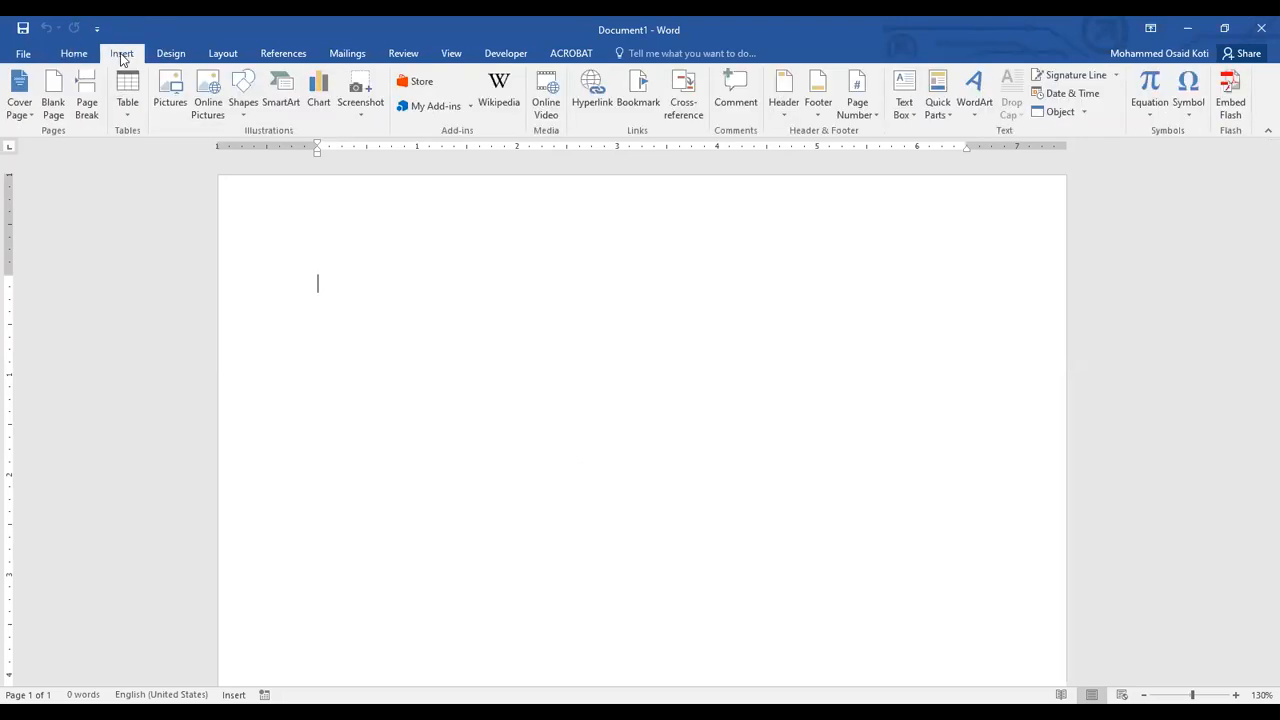
click(121, 57)
click(128, 118)
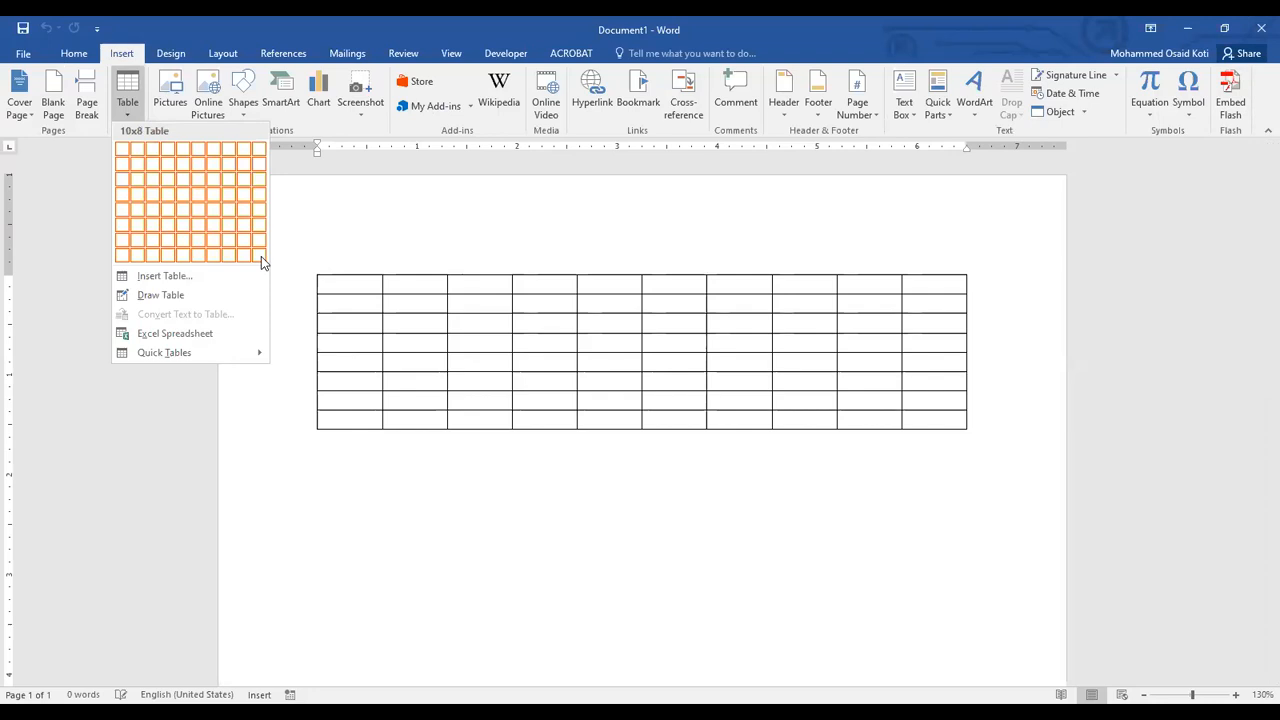
click(164, 277)
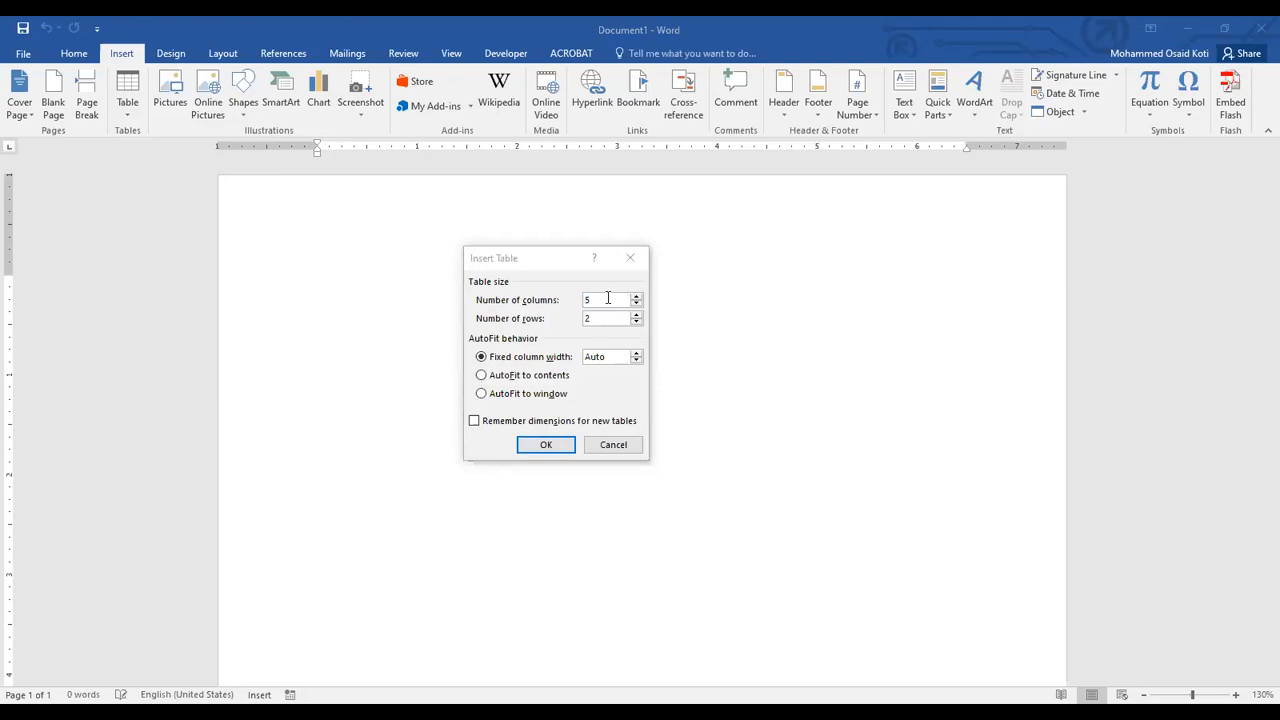
text(4)
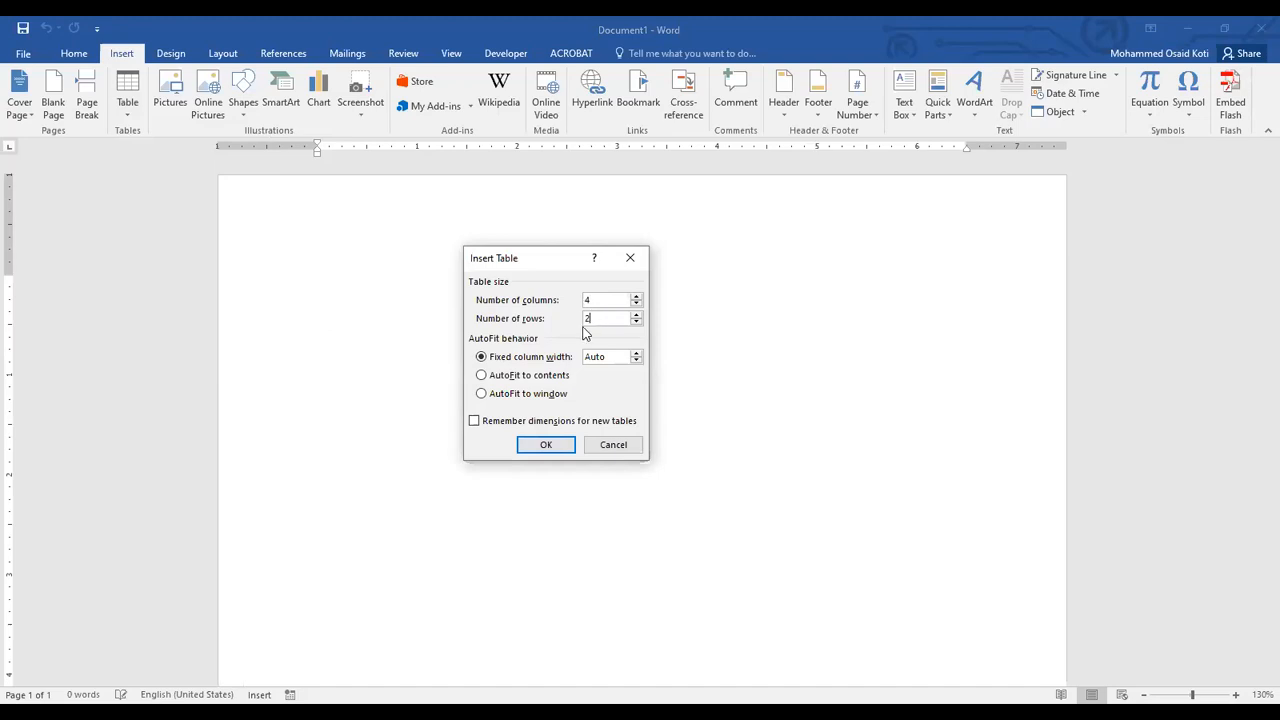
click(548, 446)
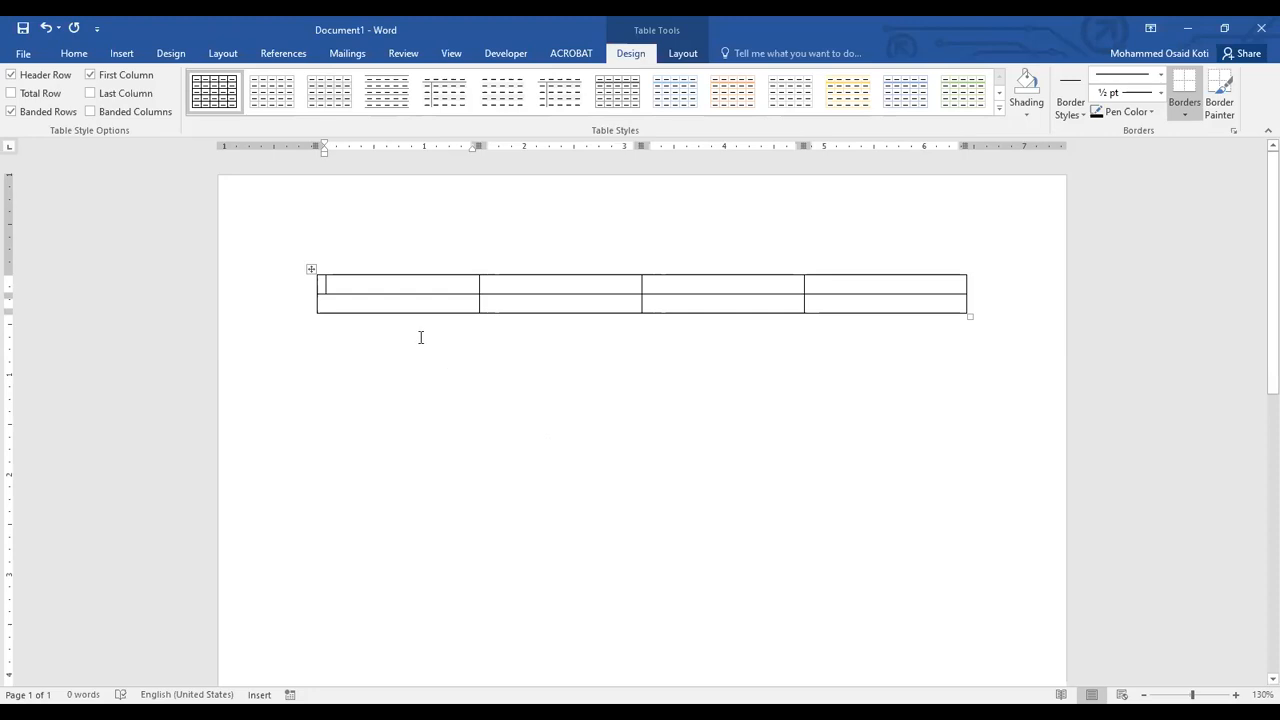
- Fill the table's header row with Sr. No., Name of the Employee, Department and Code
text(S)
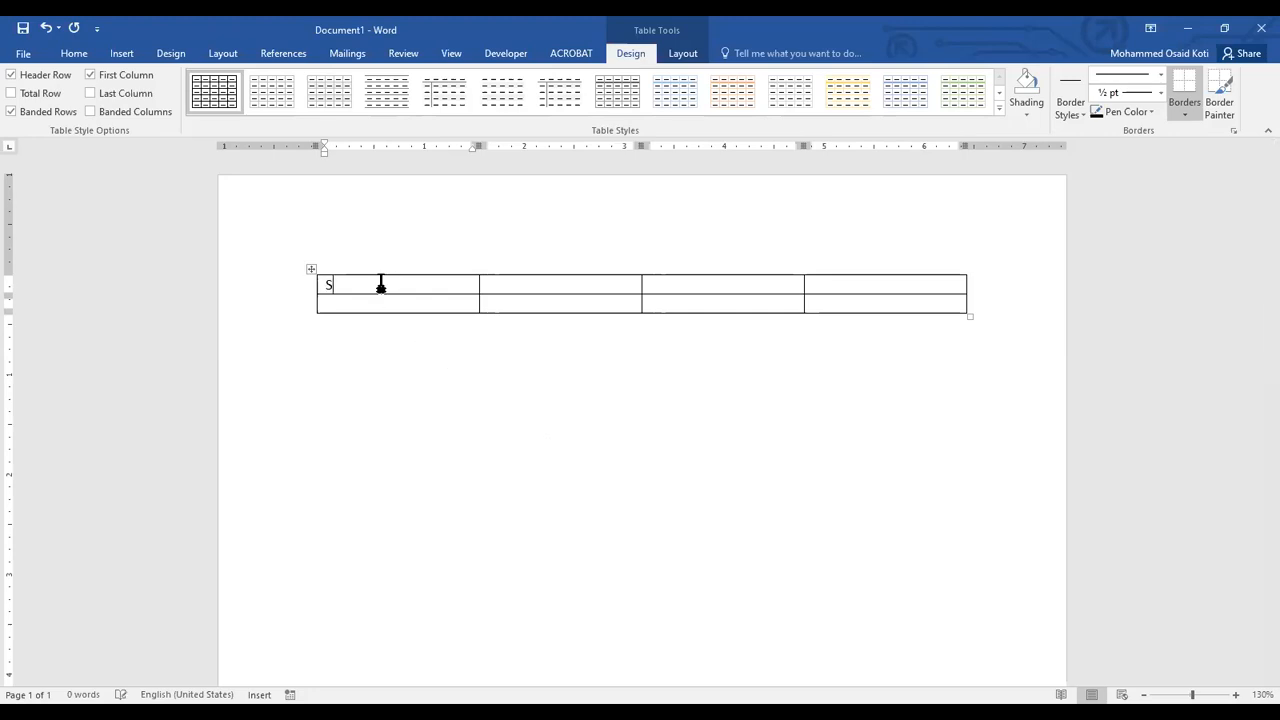
text(r. No.)
key(Tab)
text(Name of the Emp)
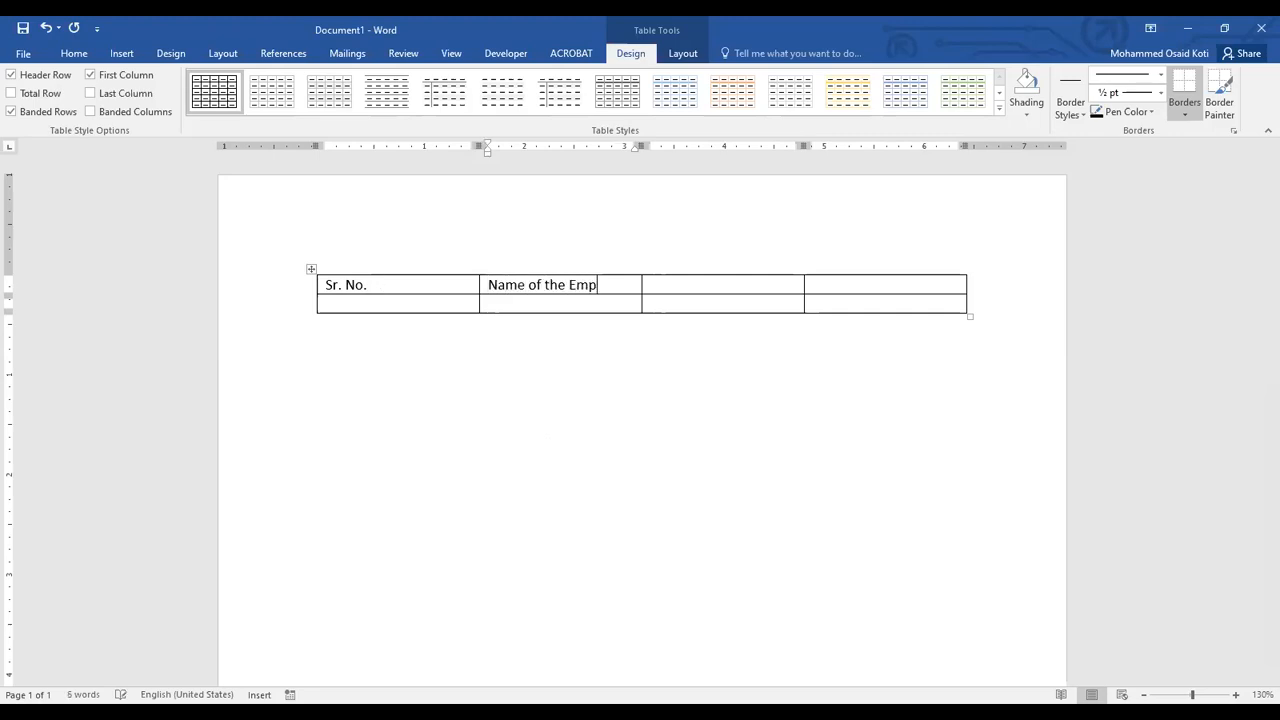
text(loyee)
key(Tab)
text(D)
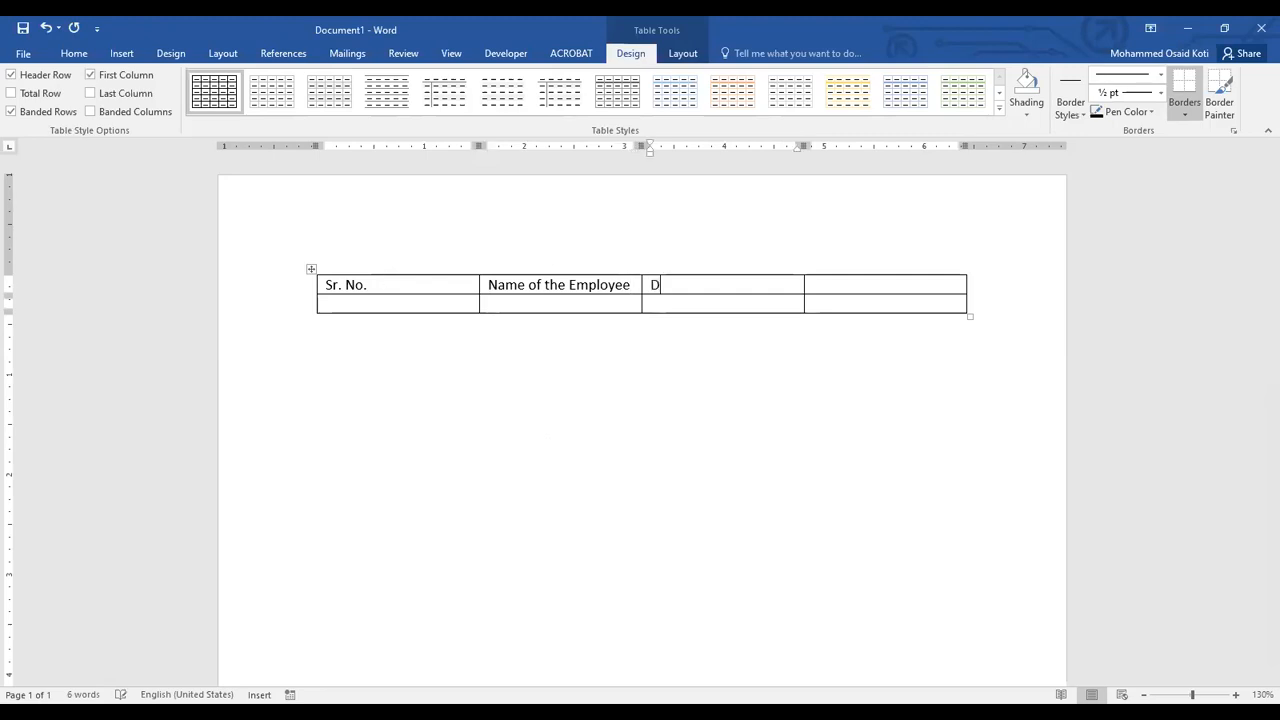
text(epartment)
key(Tab)
text(Code)
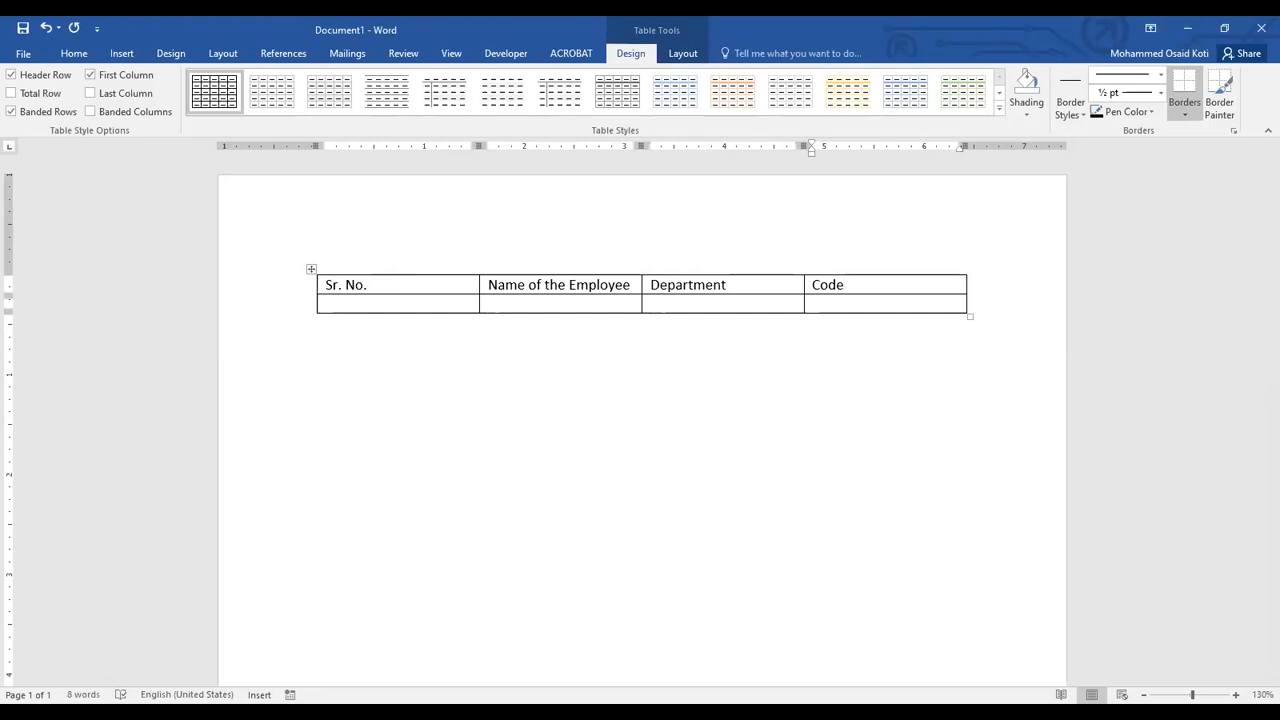
- Fill the first data row with serial number 1, the employee's full name, department Finance and the employee code
key(Tab)
text(1)
key(Tab)
text(John Smith)
key(Tab)
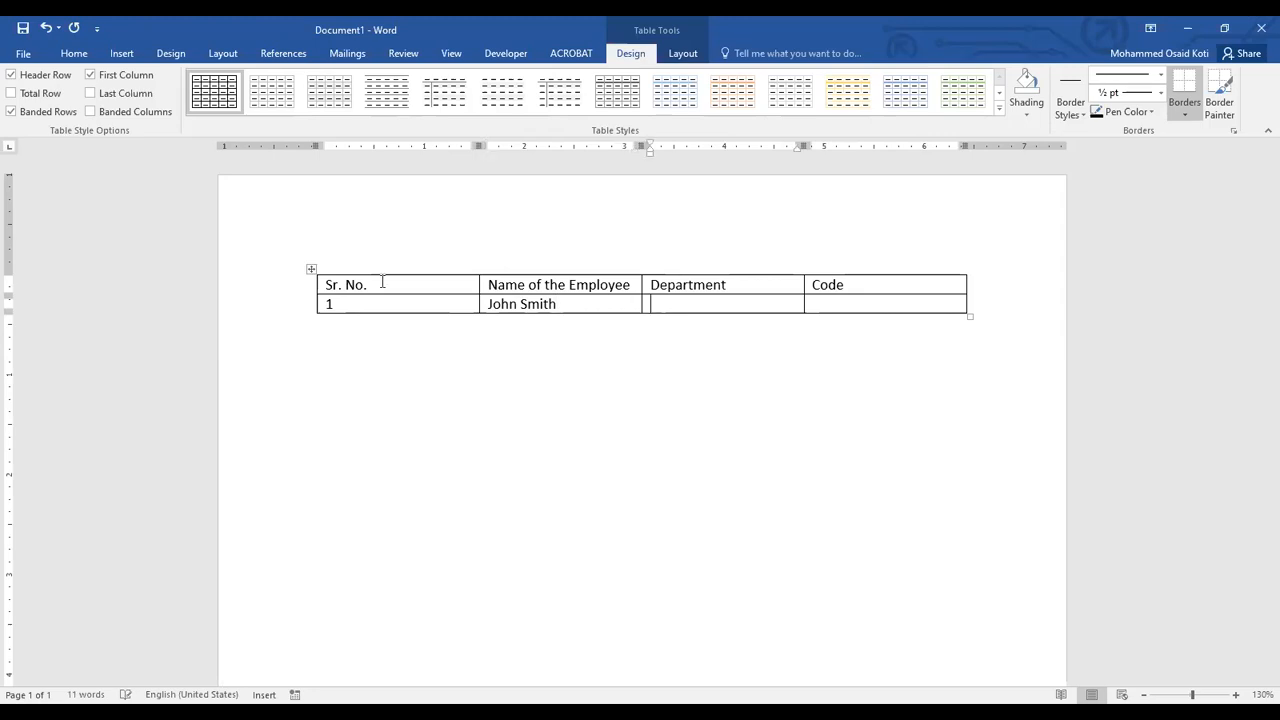
text(Finance)
key(Tab)
text(ABC123)
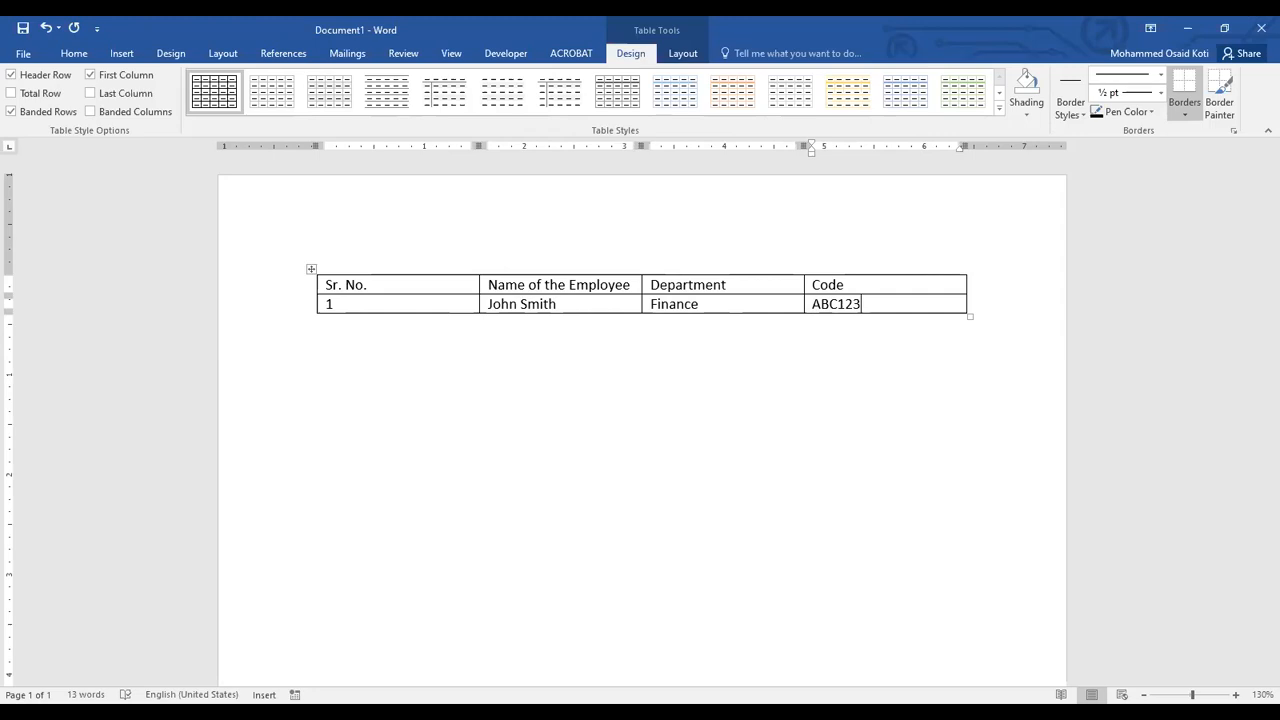
- Add a table row for serial number 2 with the employee's name, department Marketing and the employee code
key(Tab)
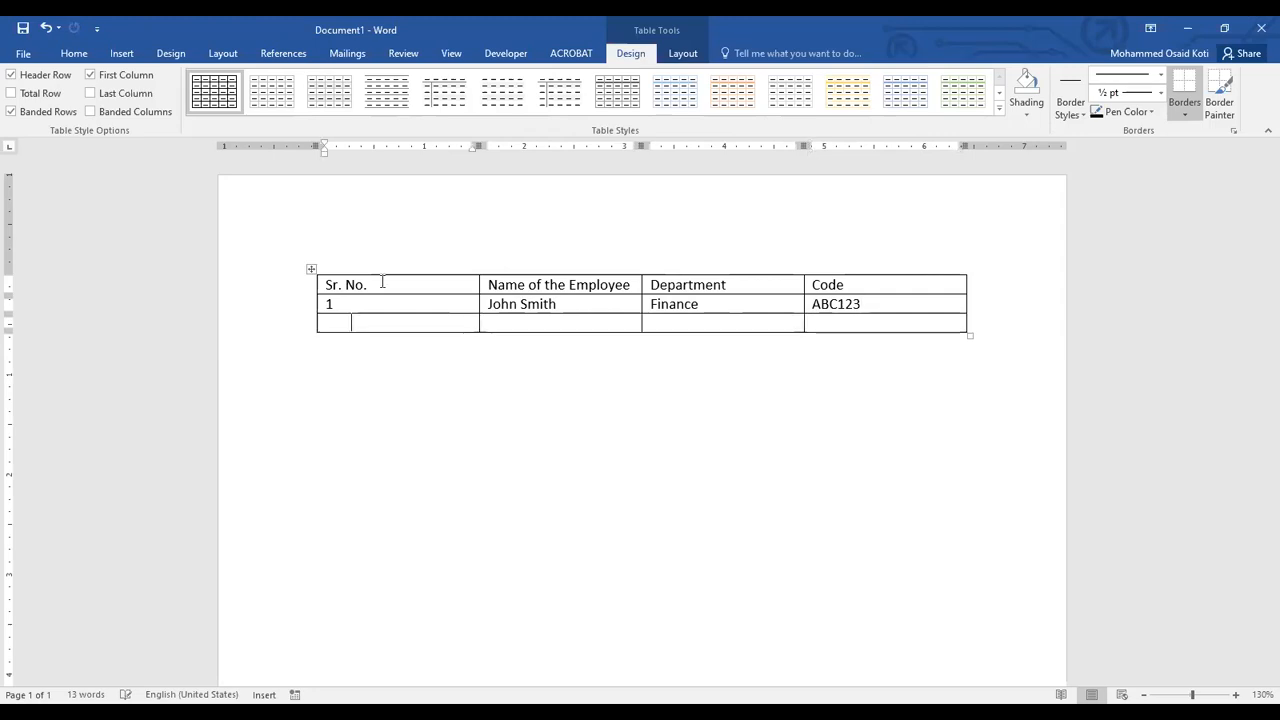
text(2)
key(Tab)
text(Edwark)
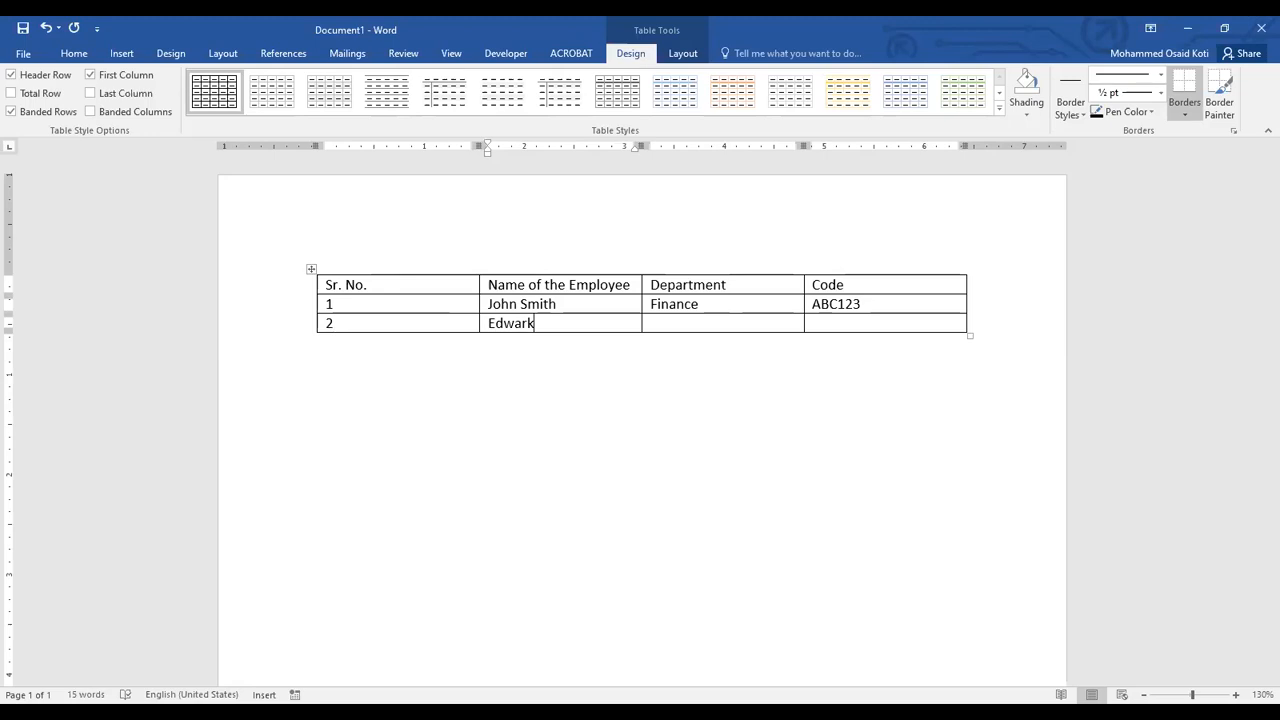
key(BackSpace)
text(d)
key(Tab)
text(Marketing)
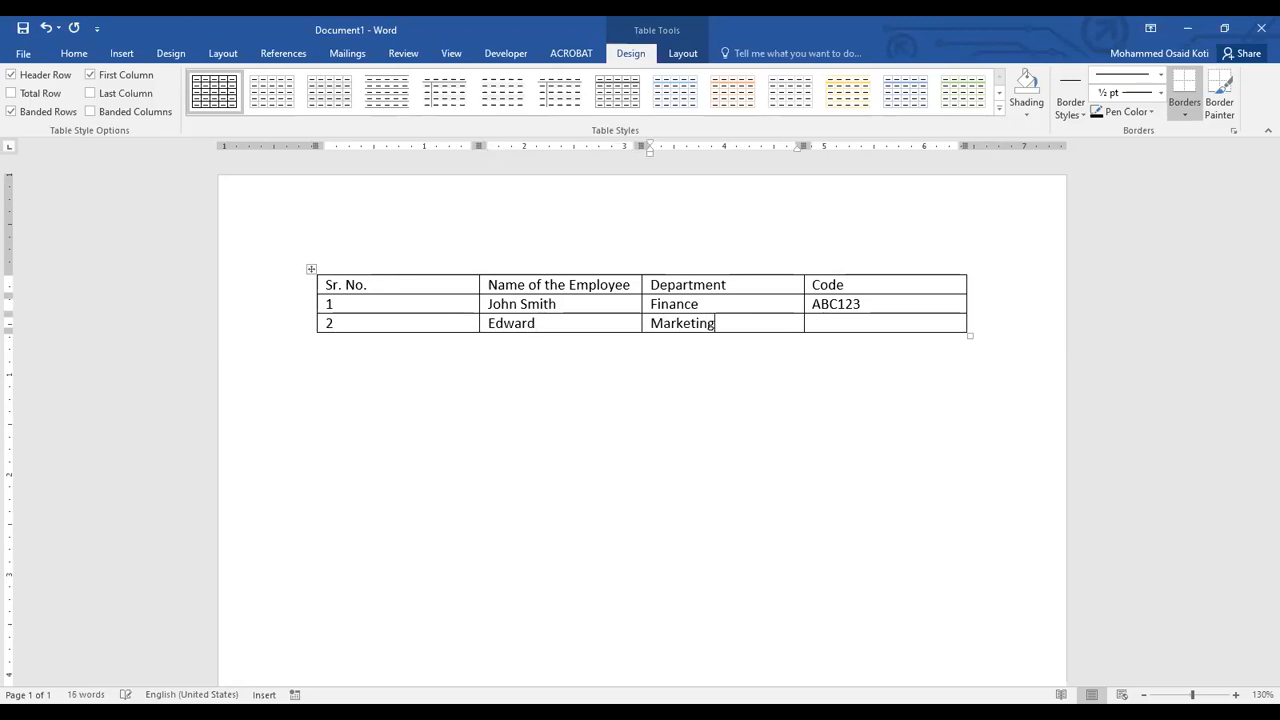
key(Tab)
text(ABC789)
- Add a table row for serial number 3 with the employee's name, department Human Resources and the employee code
key(Tab)
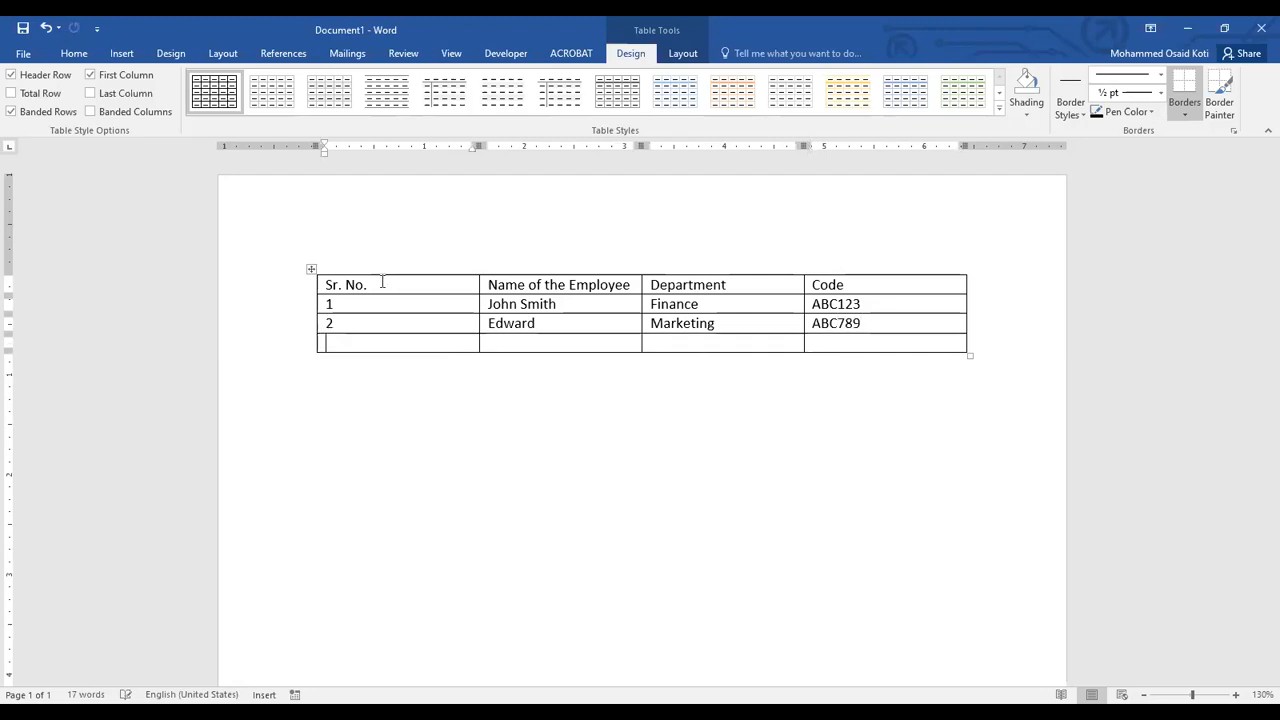
text(3)
key(Tab)
text(Will)
key(Tab)
text(Human Resources)
key(Tab)
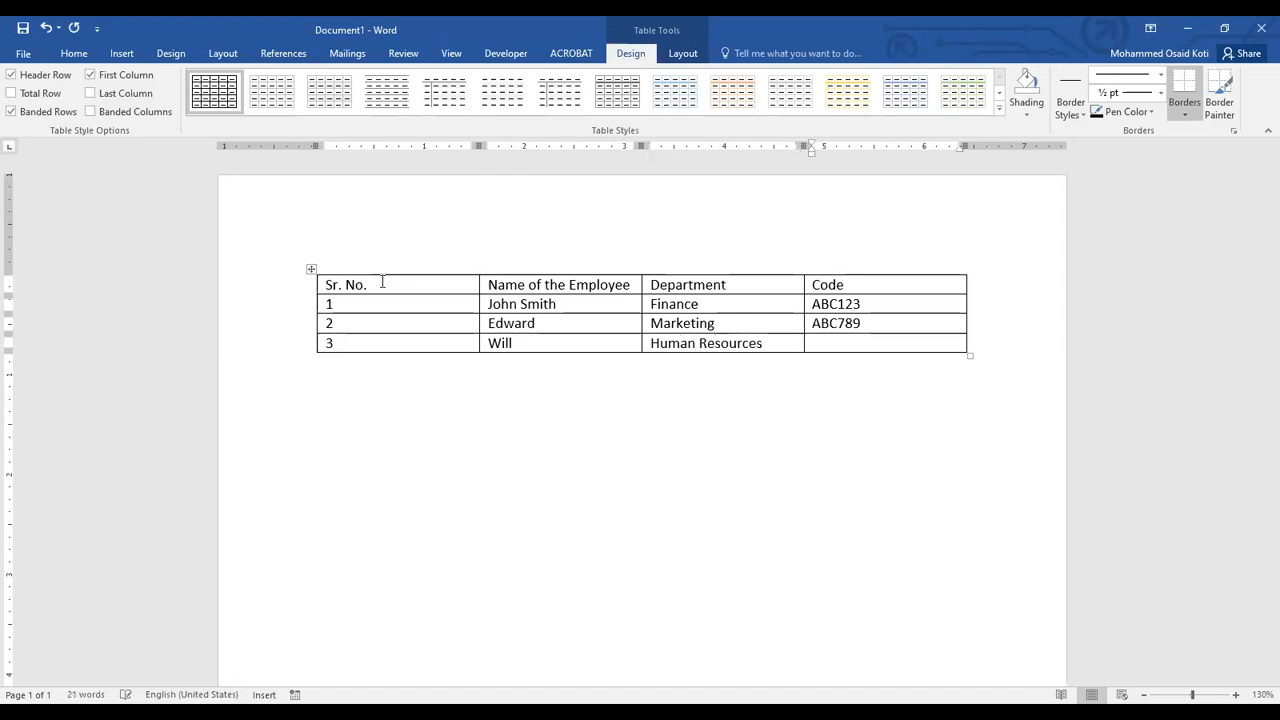
text(XYZ543)
- Insert the MS Word Training picture from the Desktop's MS Word folder on a new line below the table
click(436, 375)
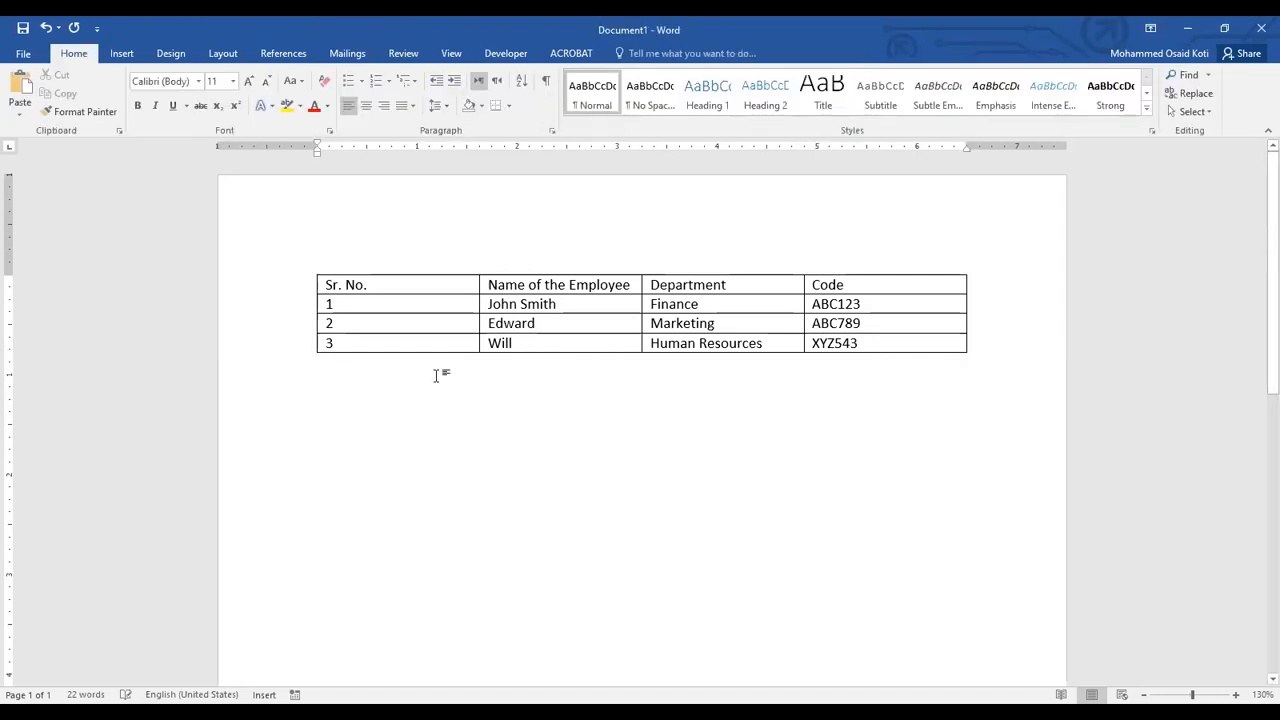
key(Return)
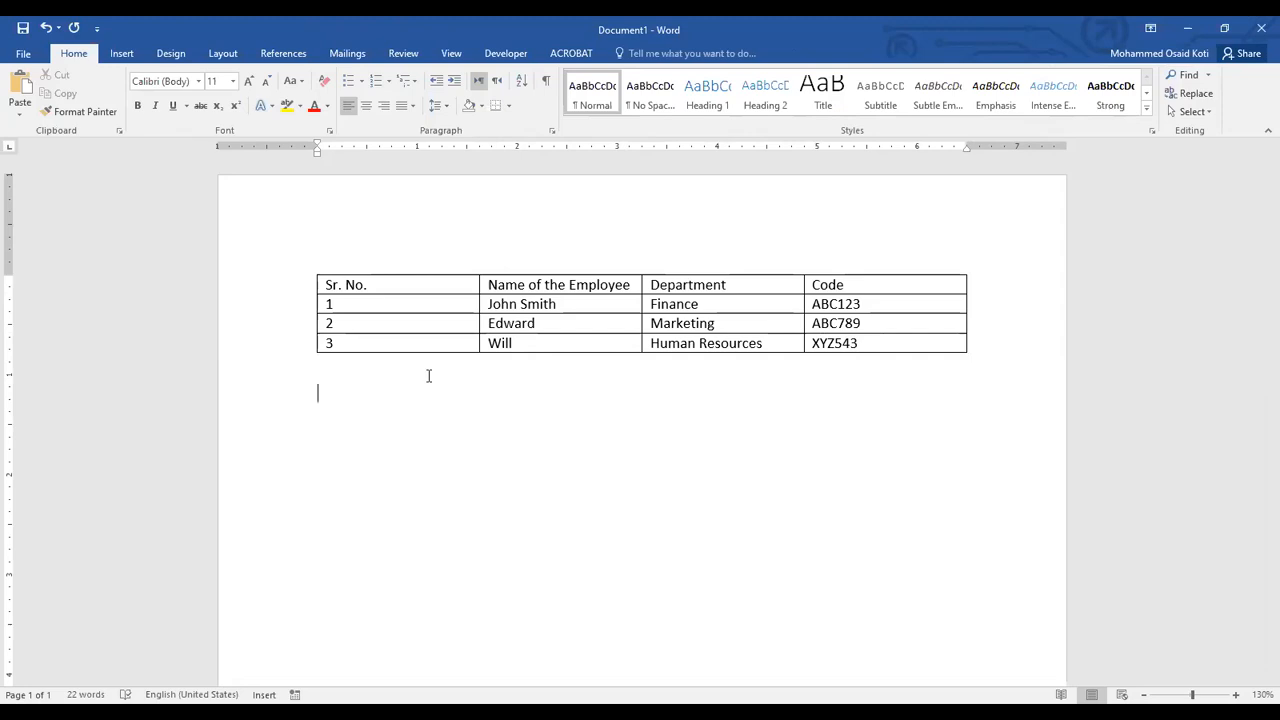
click(121, 54)
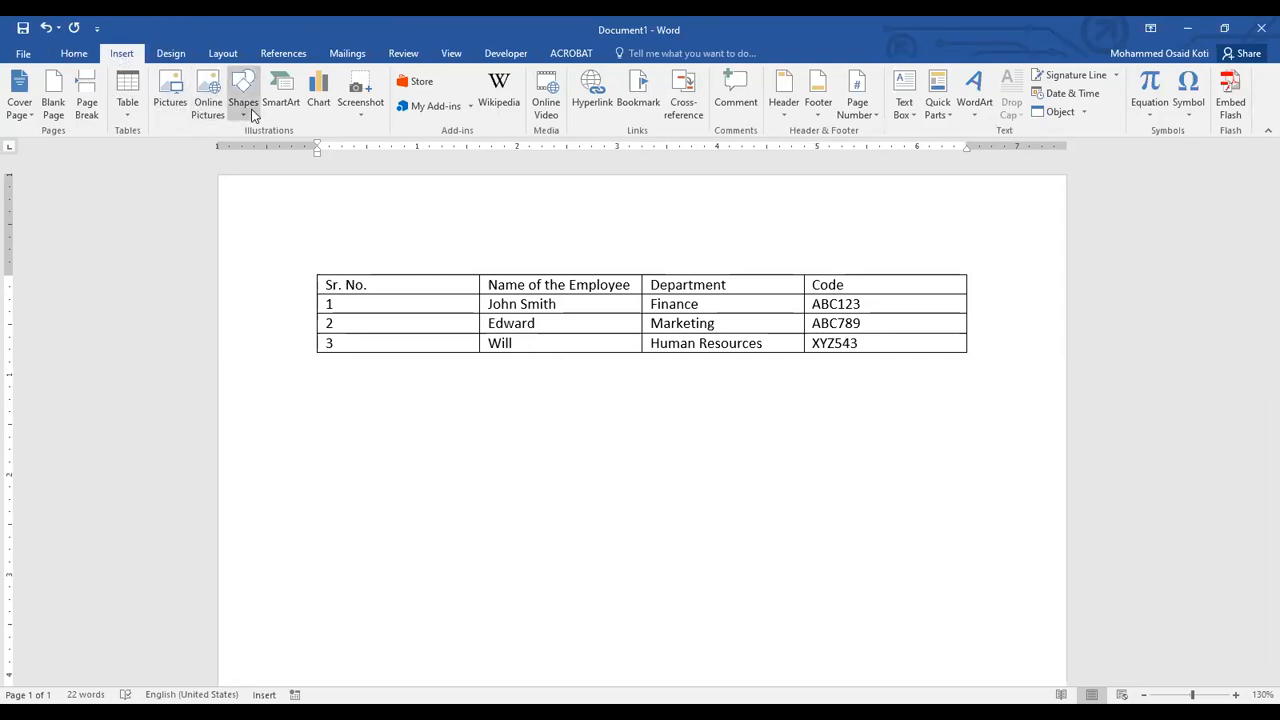
click(174, 90)
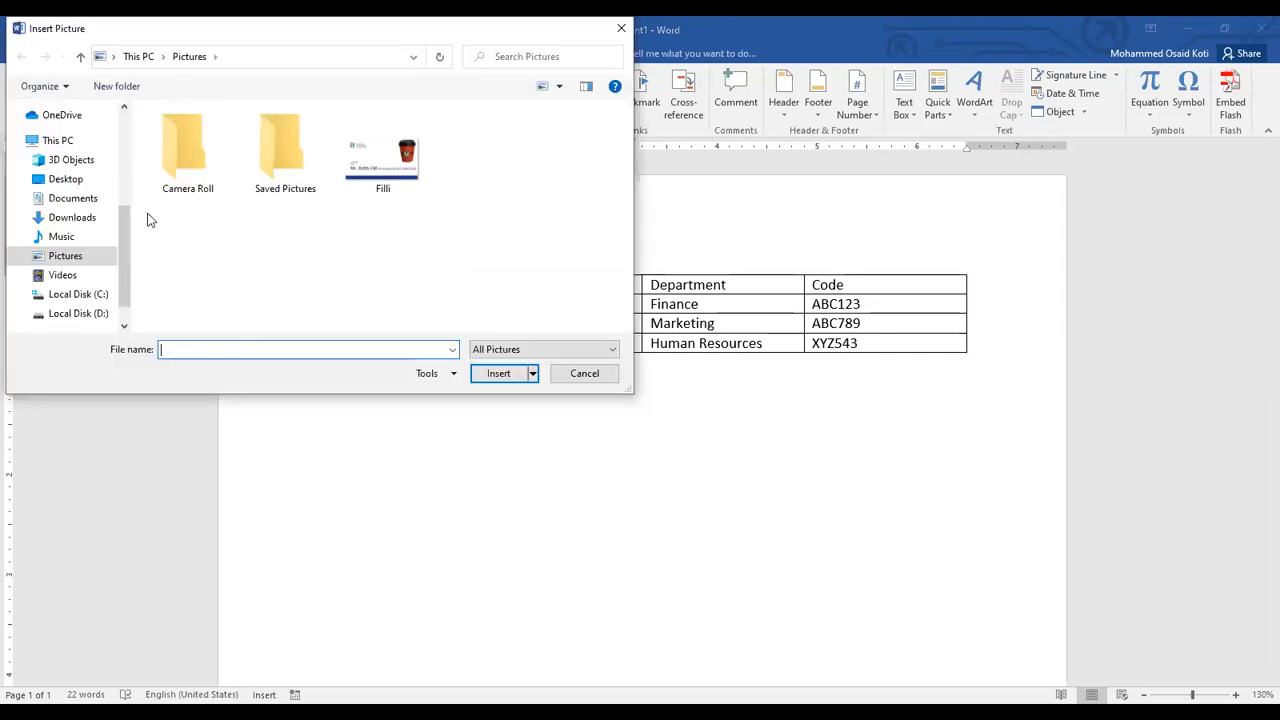
click(78, 181)
click(188, 184)
scroll(197, 197, down, 1)
scroll(197, 197, down, 1)
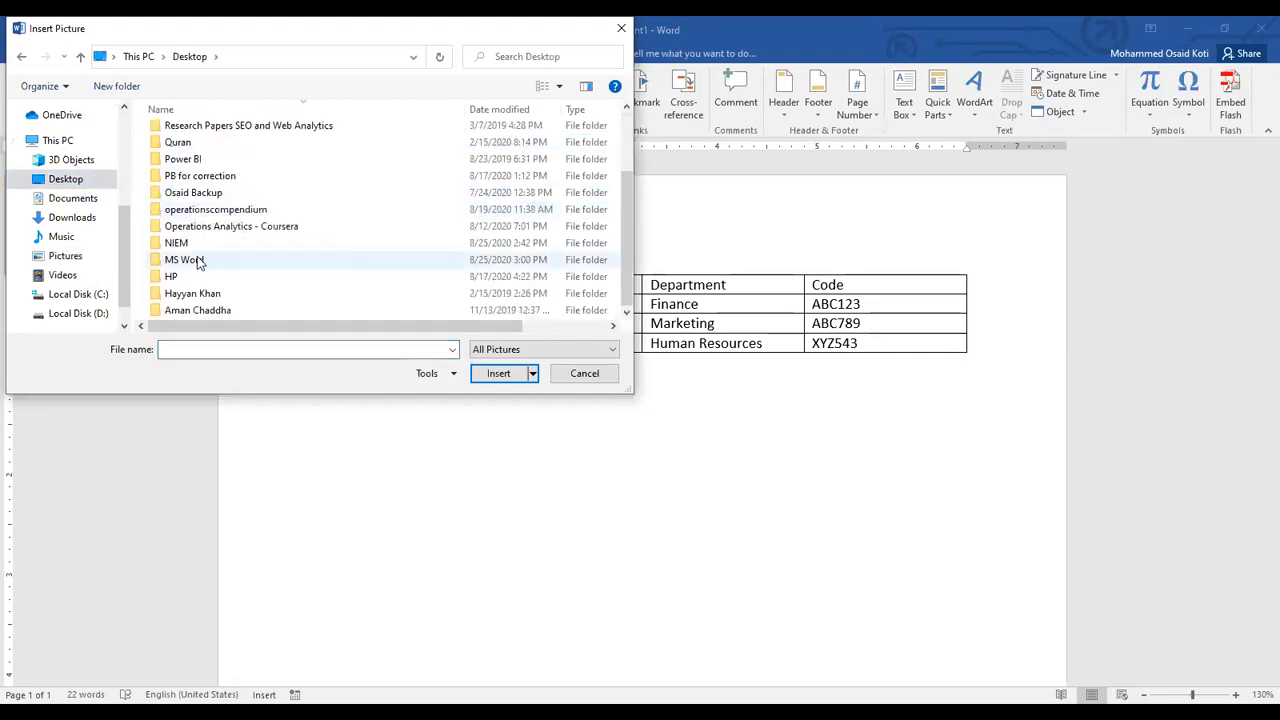
double_click(198, 260)
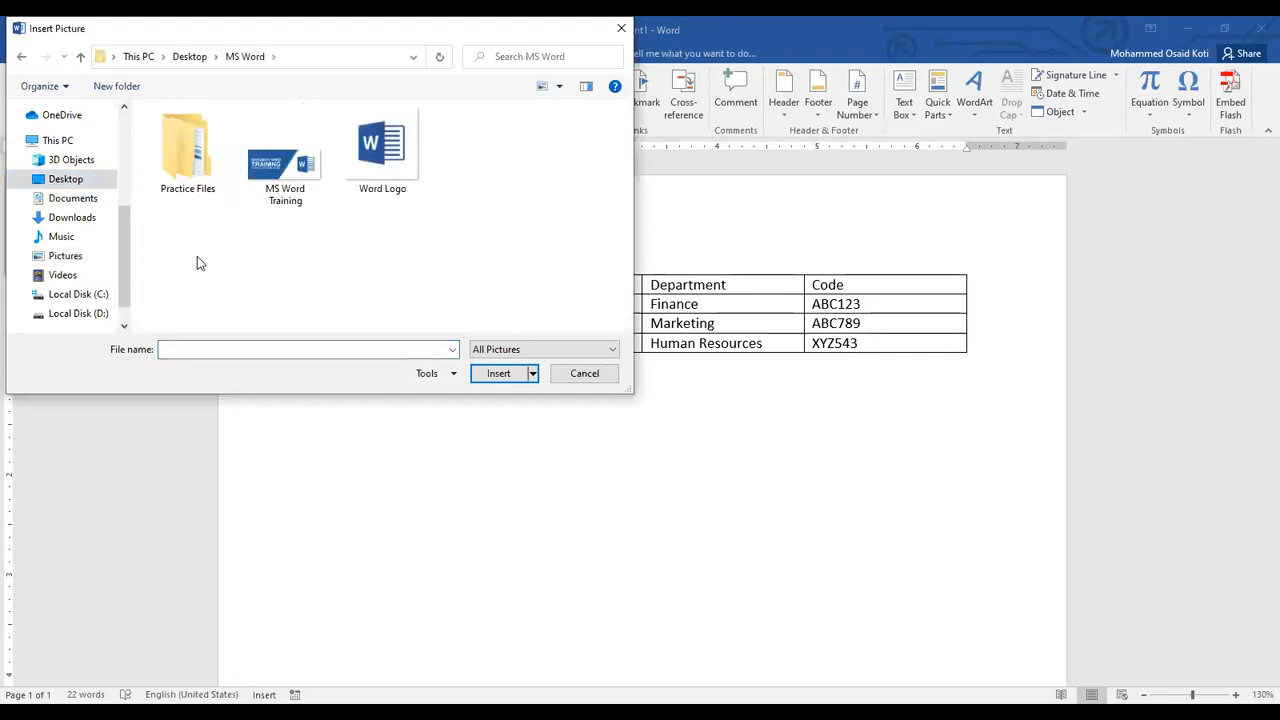
click(276, 180)
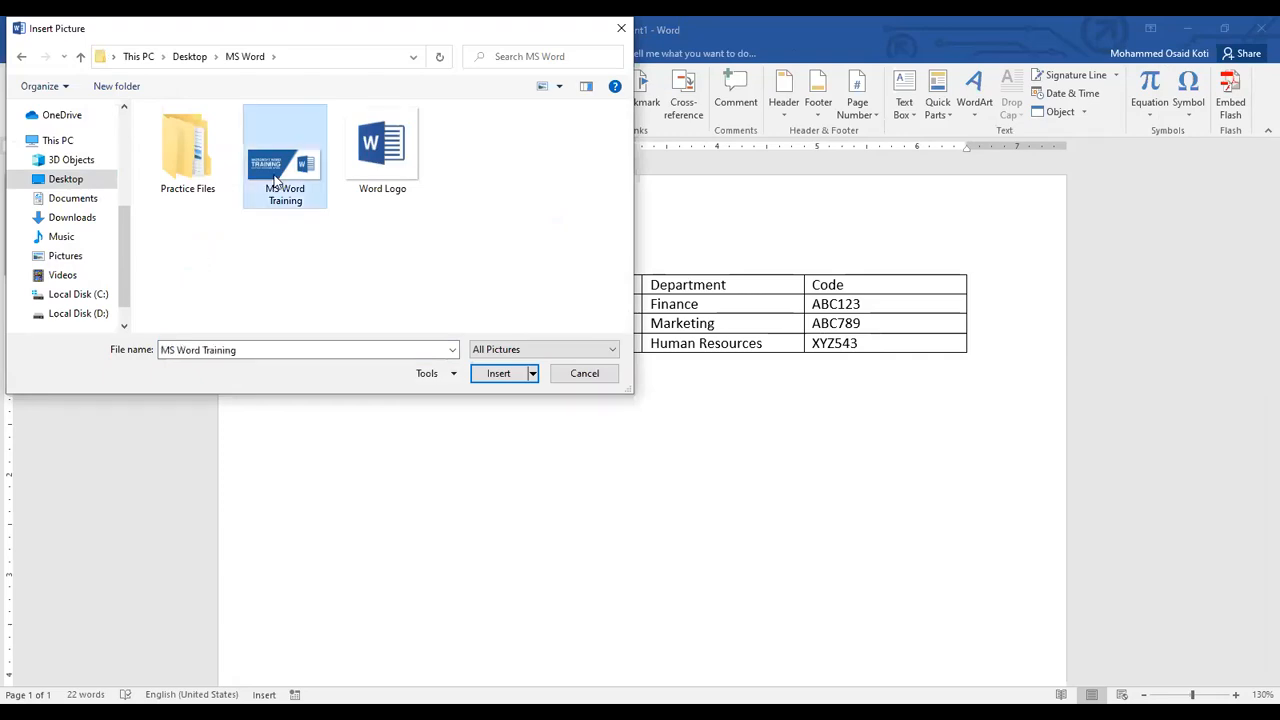
double_click(276, 180)
scroll(474, 260, down, 3)
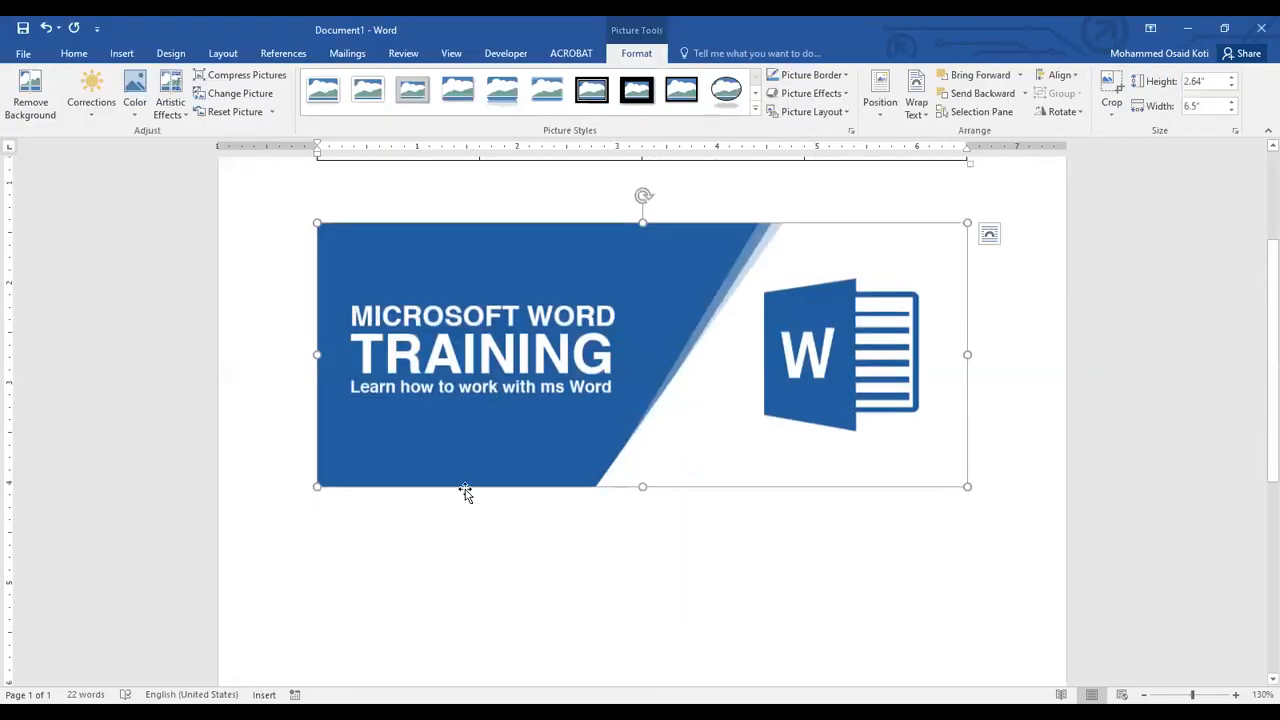
click(698, 534)
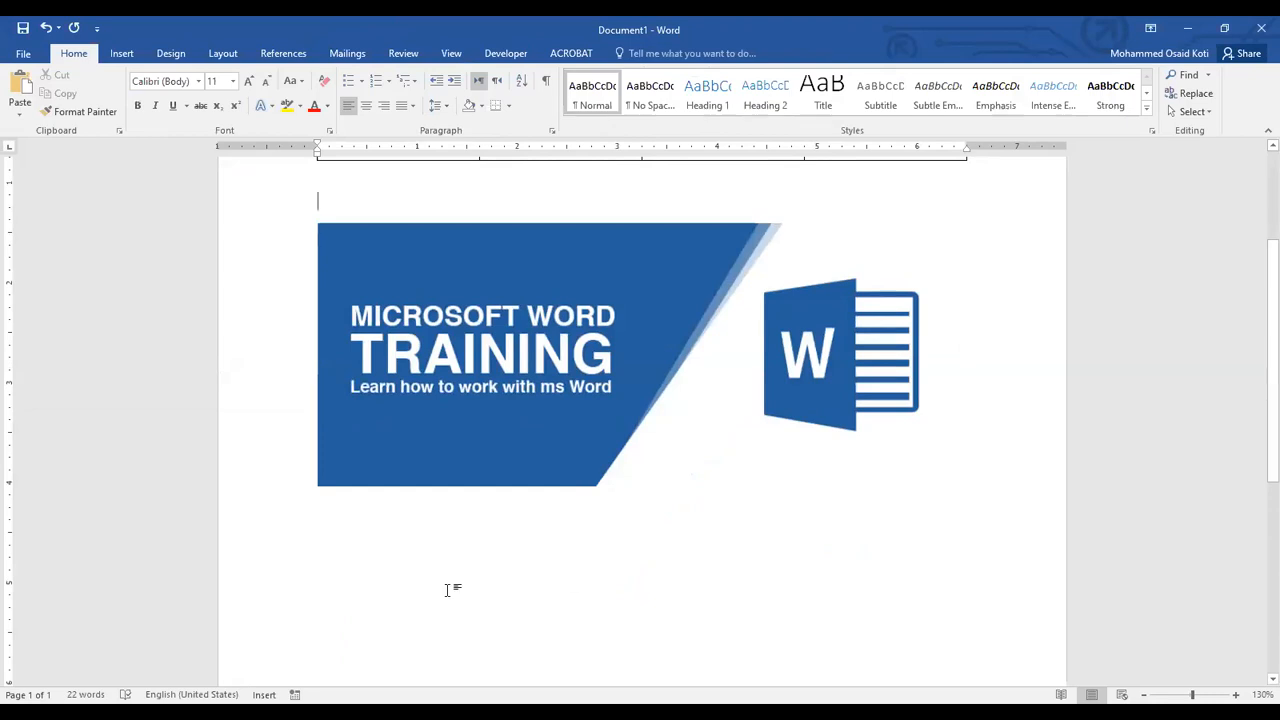
click(378, 486)
click(383, 580)
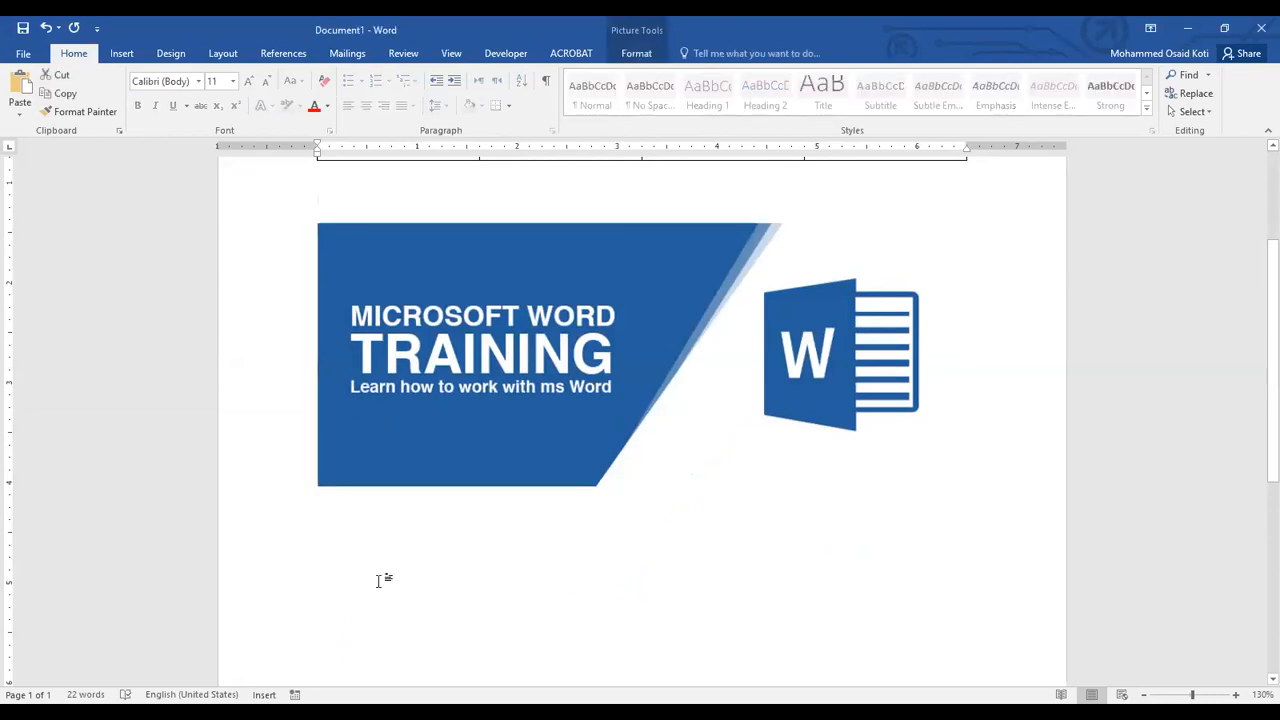
click(354, 393)
click(362, 538)
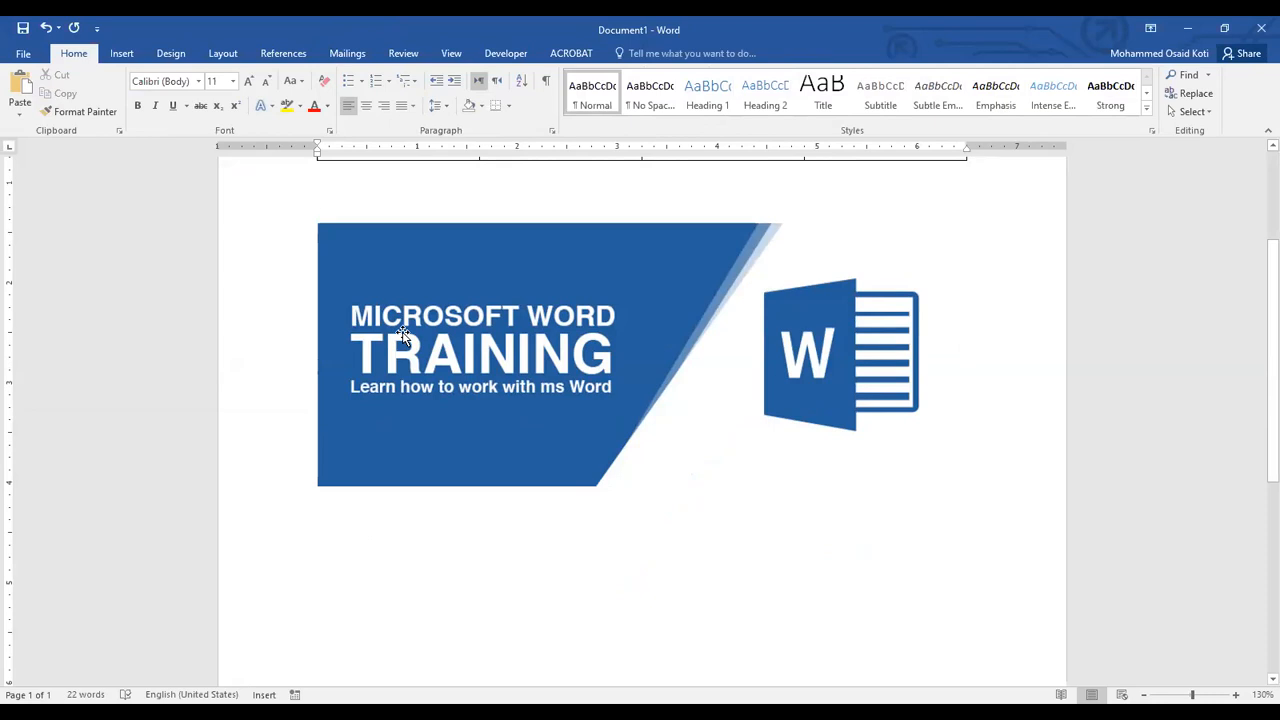
scroll(402, 336, up, 2)
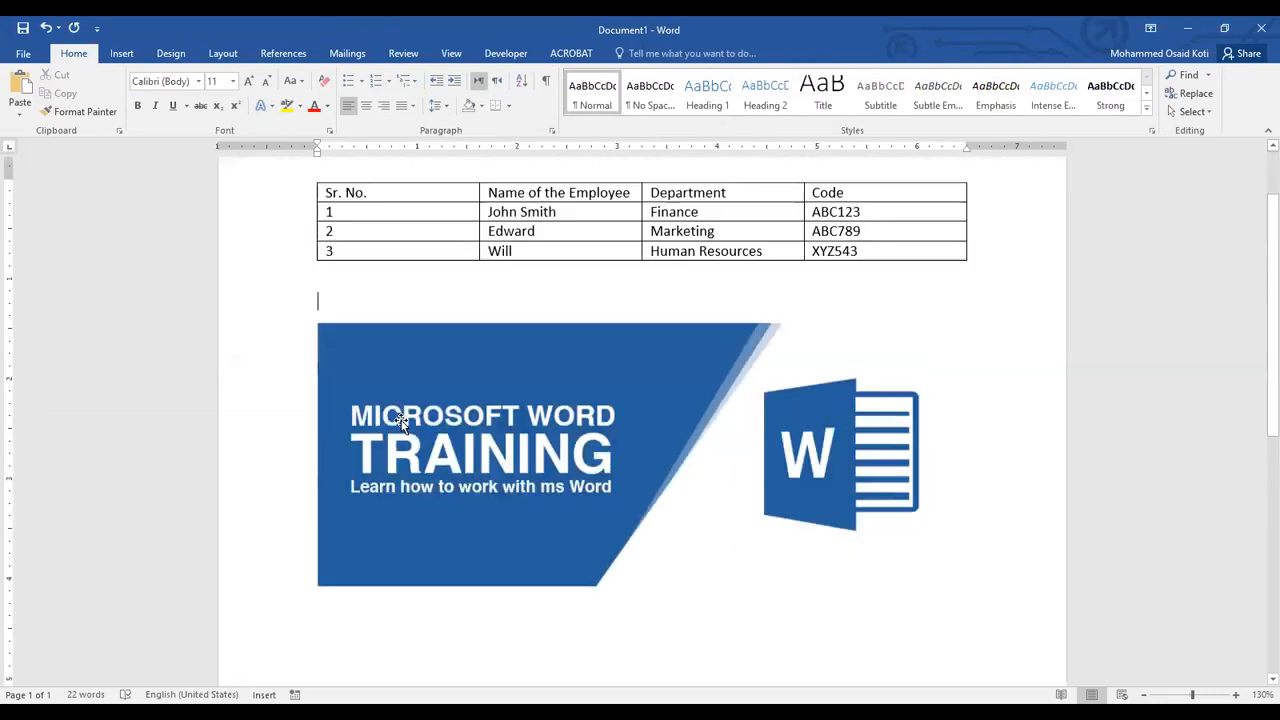
scroll(400, 422, down, 1)
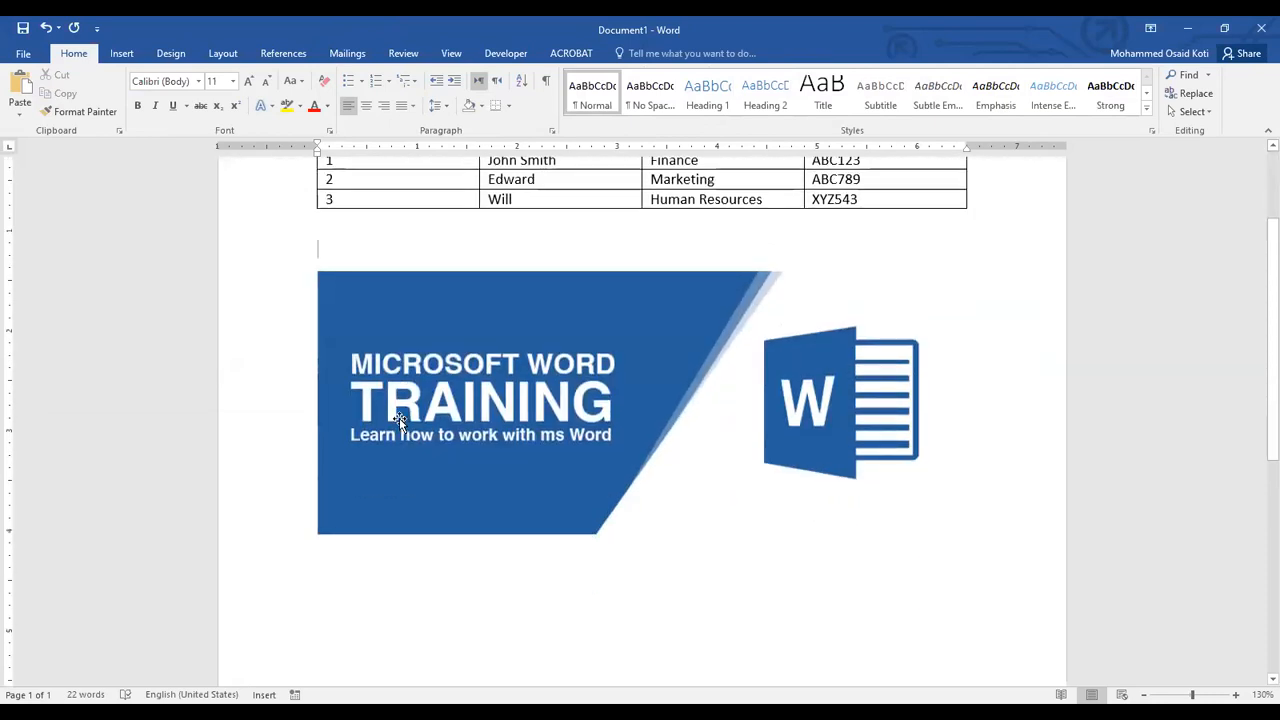
scroll(399, 418, up, 3)
mouse_move(391, 283)
mouse_down()
mouse_move(620, 345)
mouse_move(886, 349)
mouse_move(855, 355)
mouse_up()
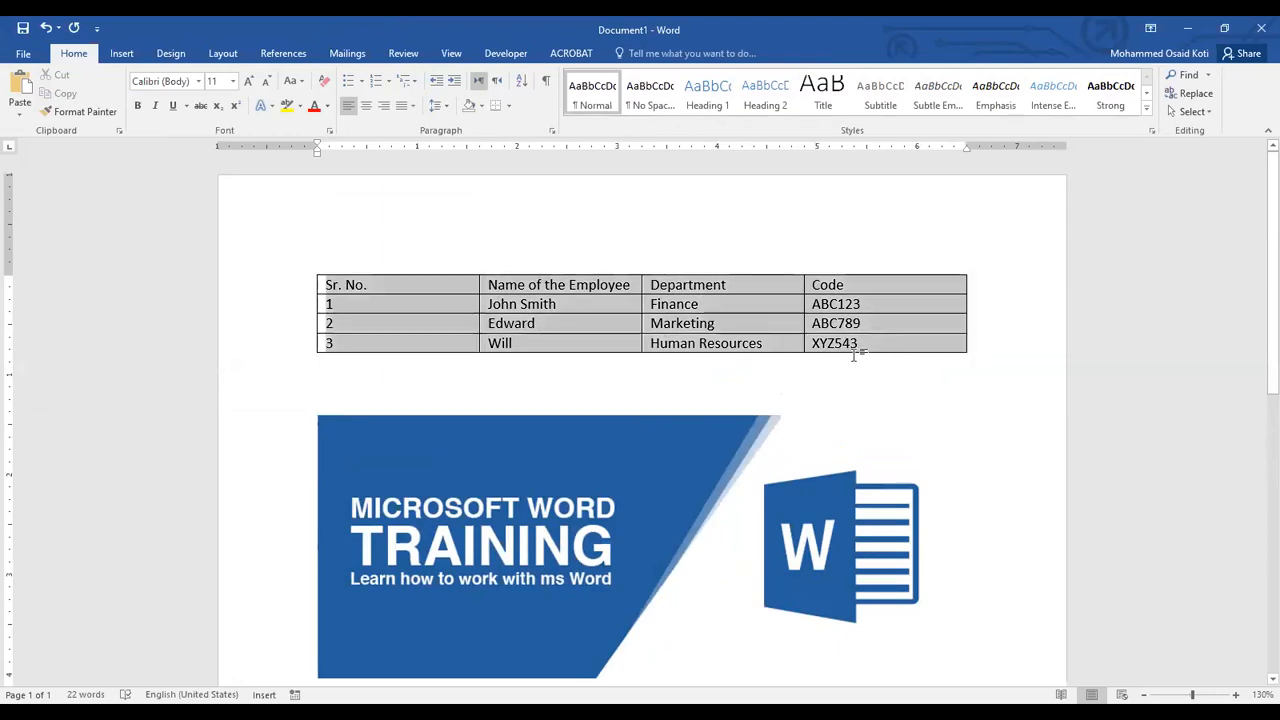
click(568, 457)
click(393, 398)
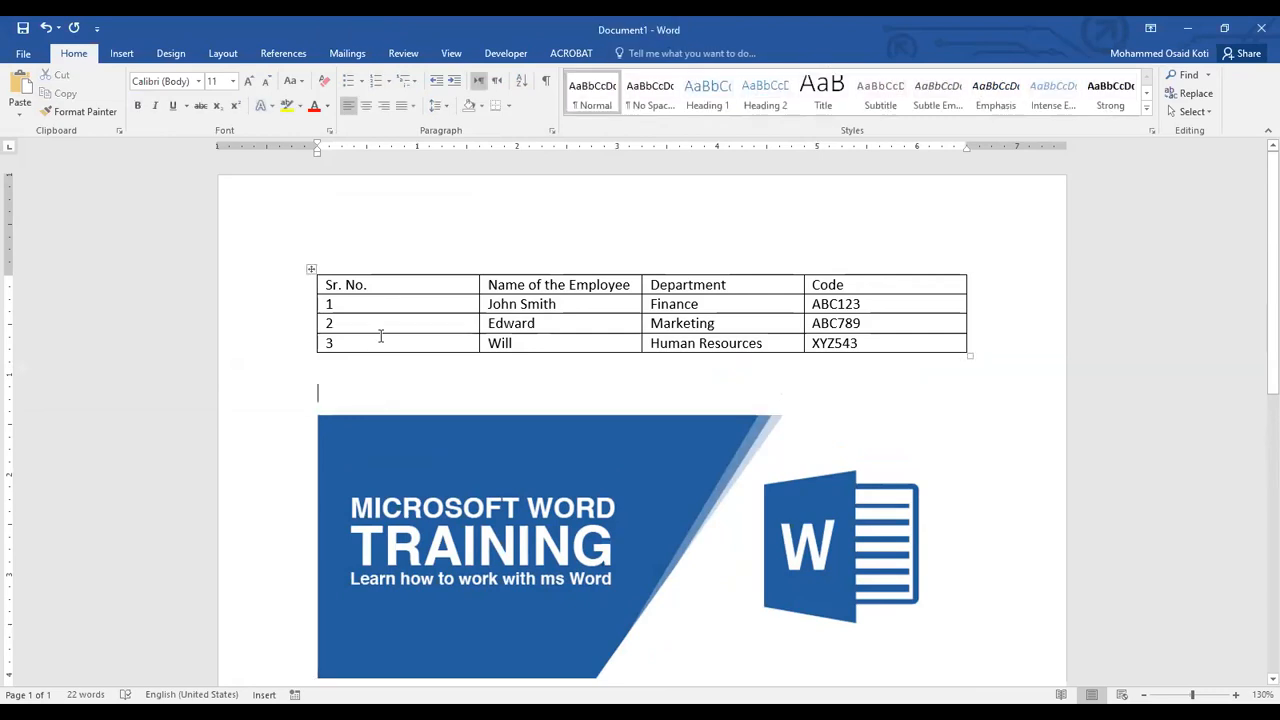
drag(398, 287, 840, 287)
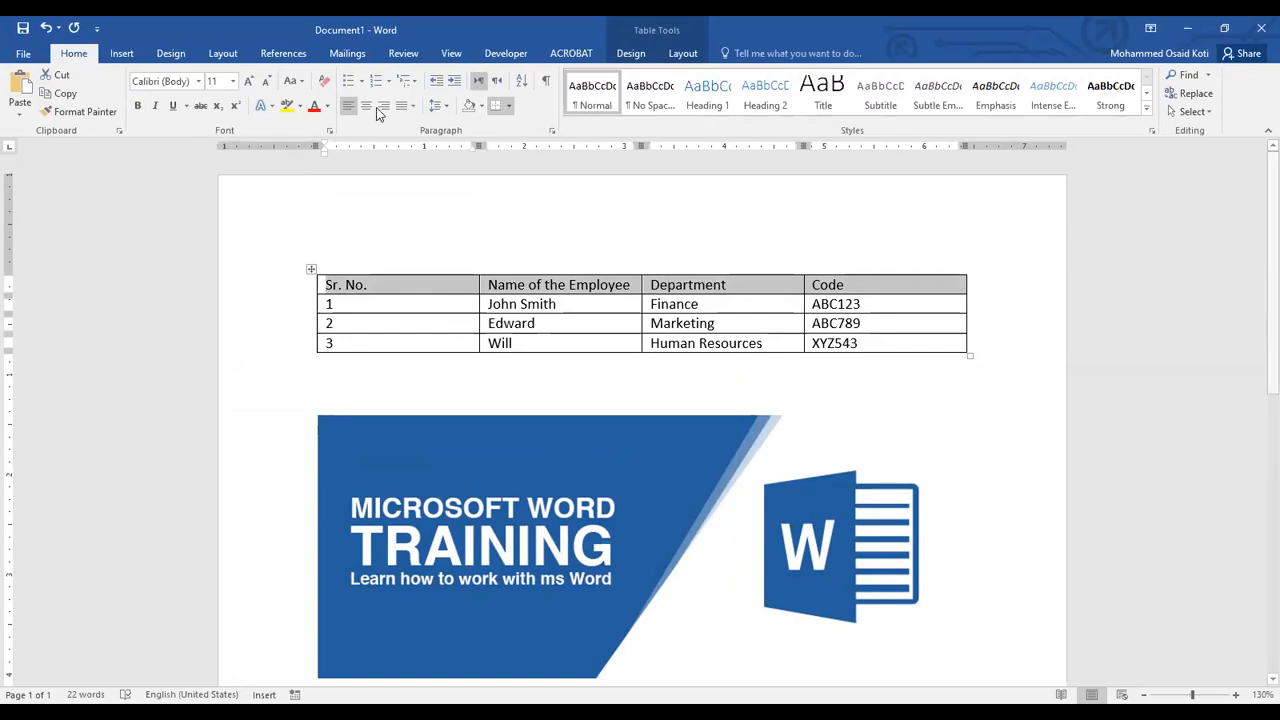
click(420, 287)
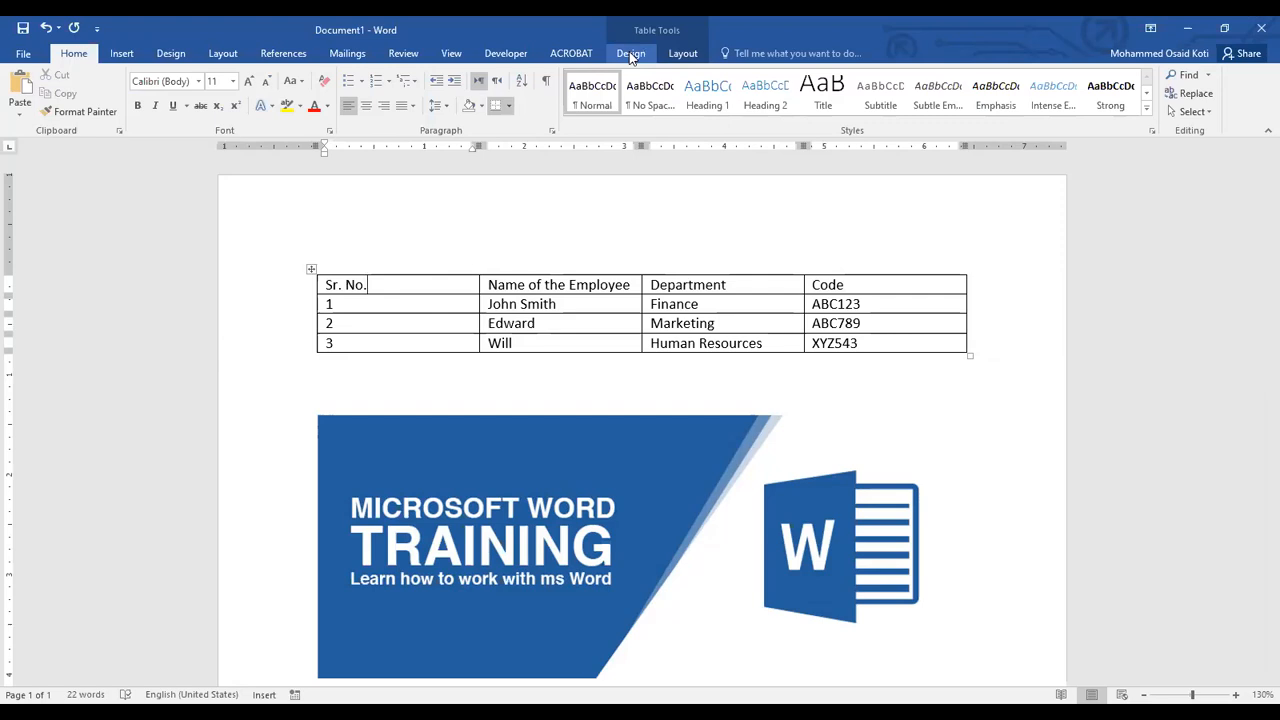
click(366, 380)
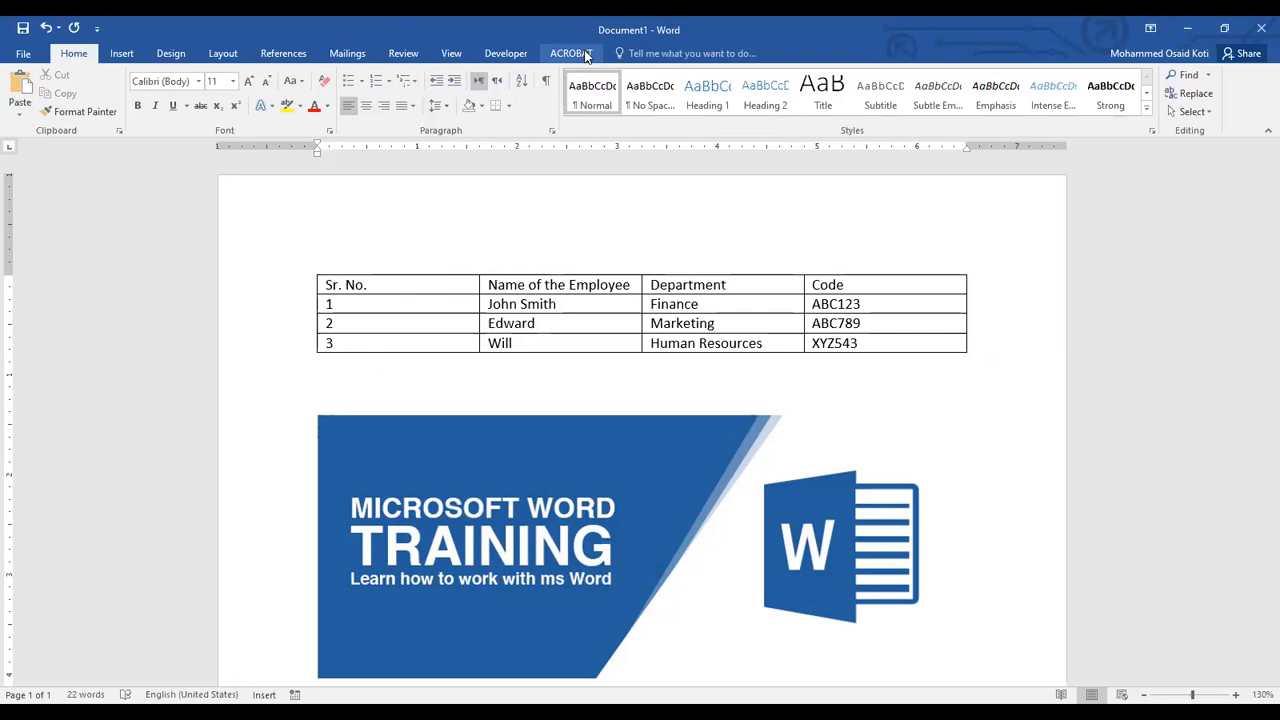
click(366, 303)
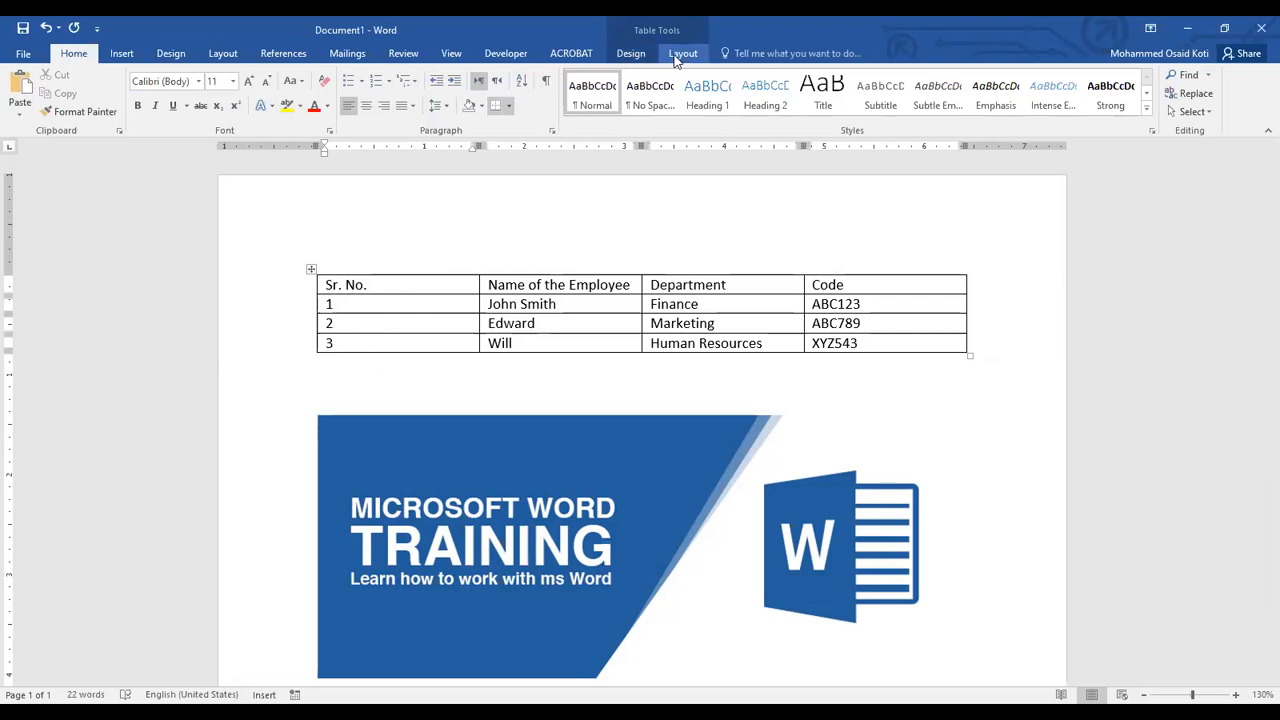
- Apply the black-and-grey dark style with black first column from Grid Tables to the employee table
click(636, 58)
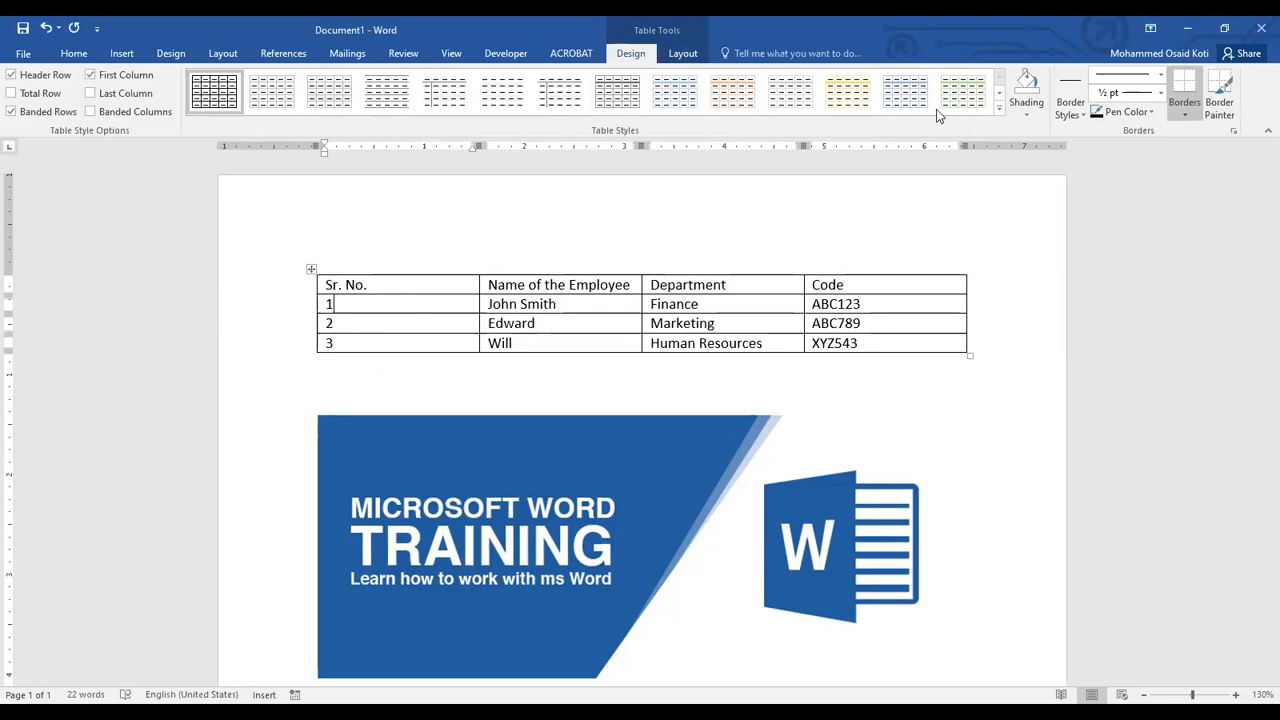
click(999, 110)
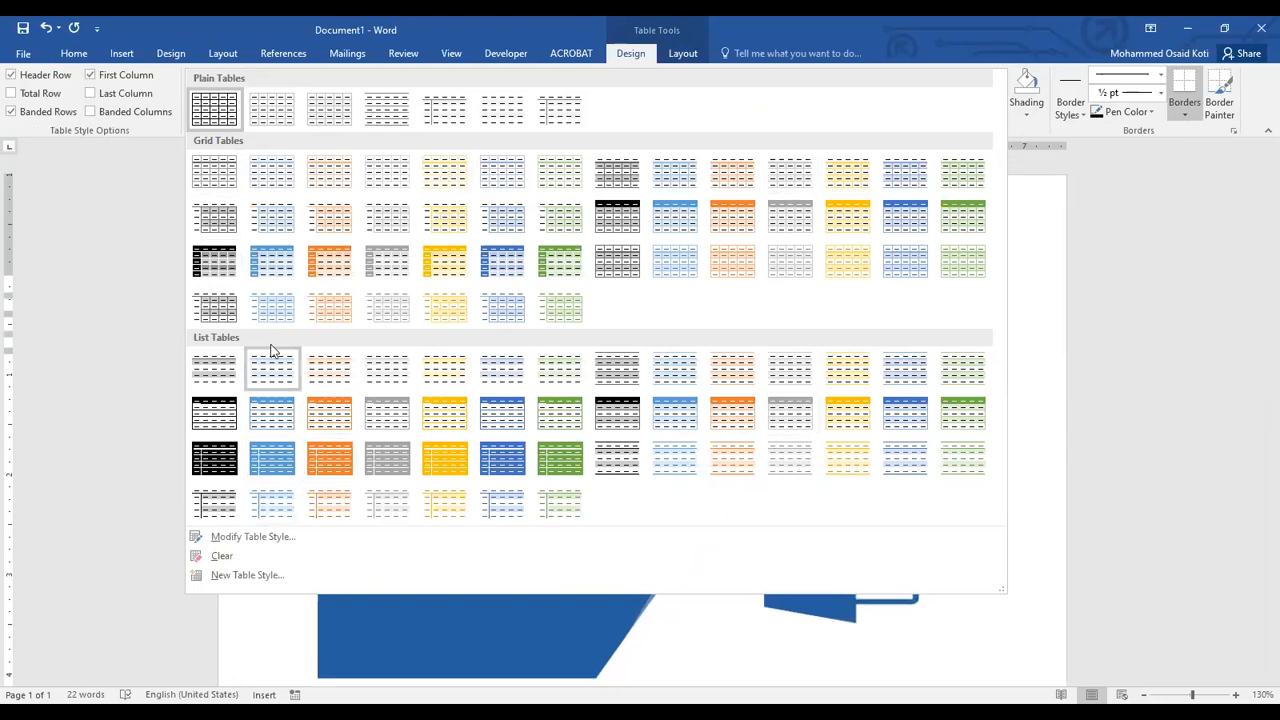
click(206, 262)
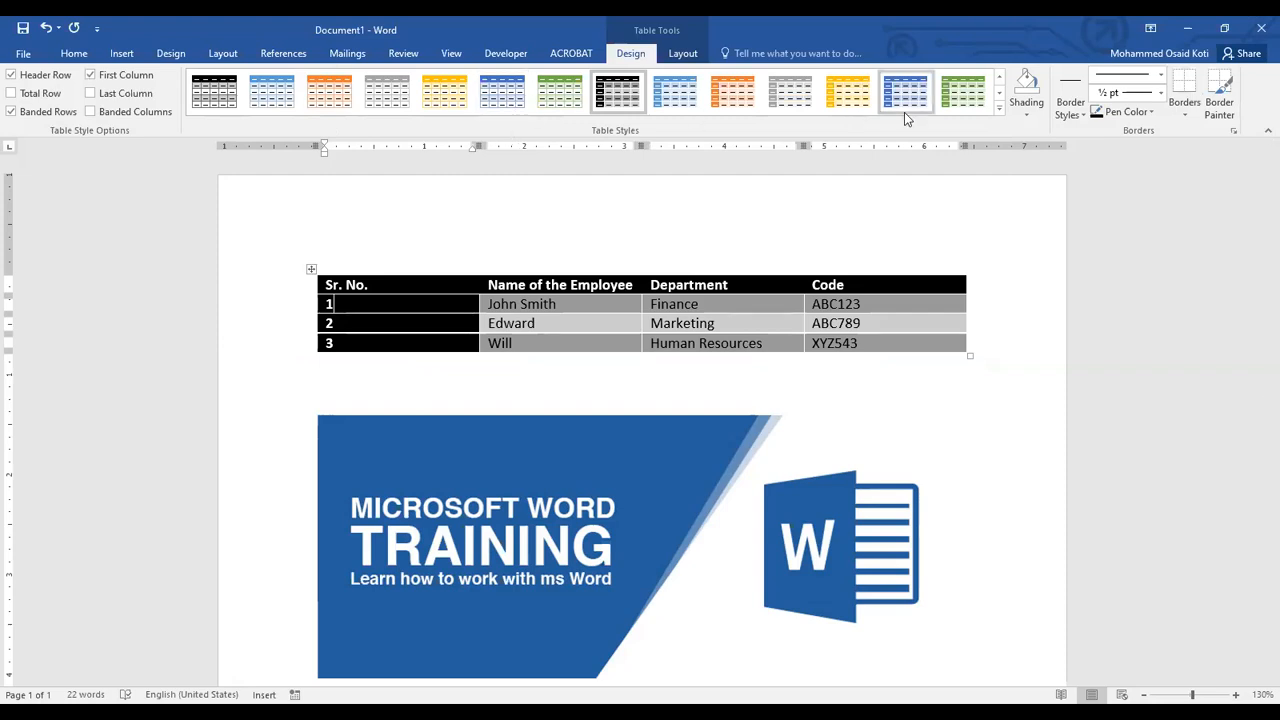
- Restyle the employee table with the first plain light style in Grid Tables and inspect its header row and first column
click(1001, 115)
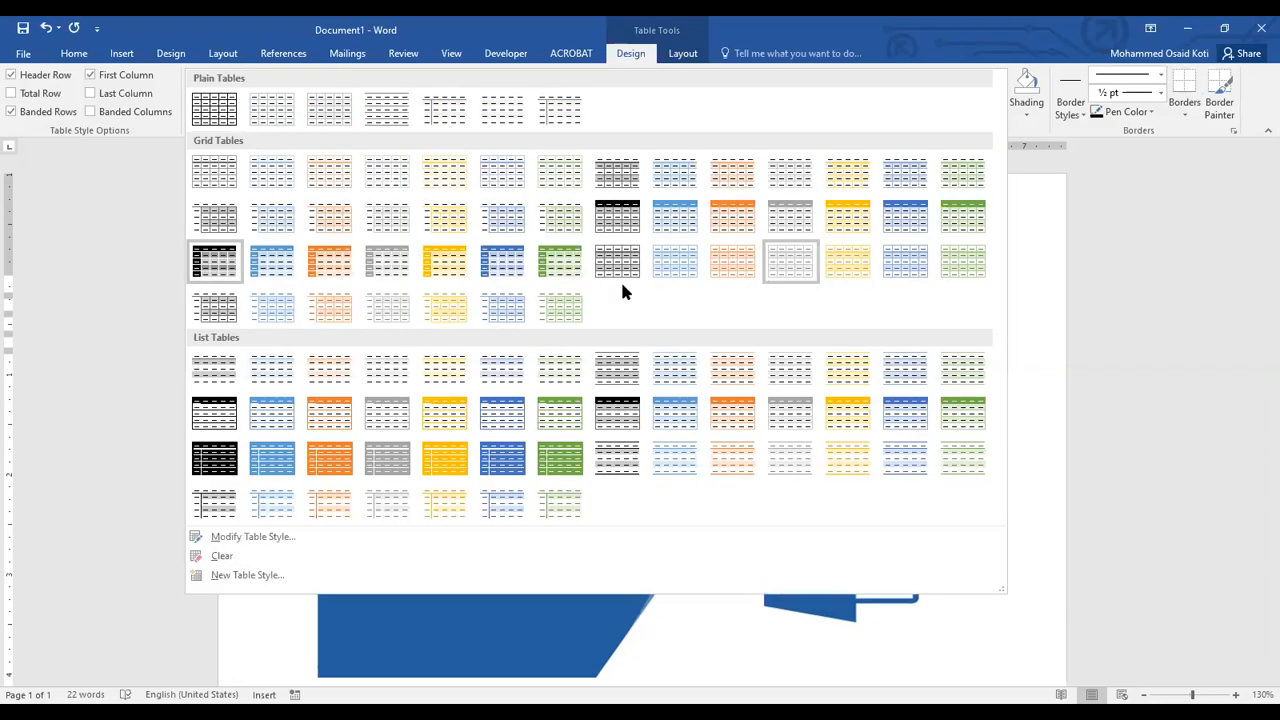
click(212, 180)
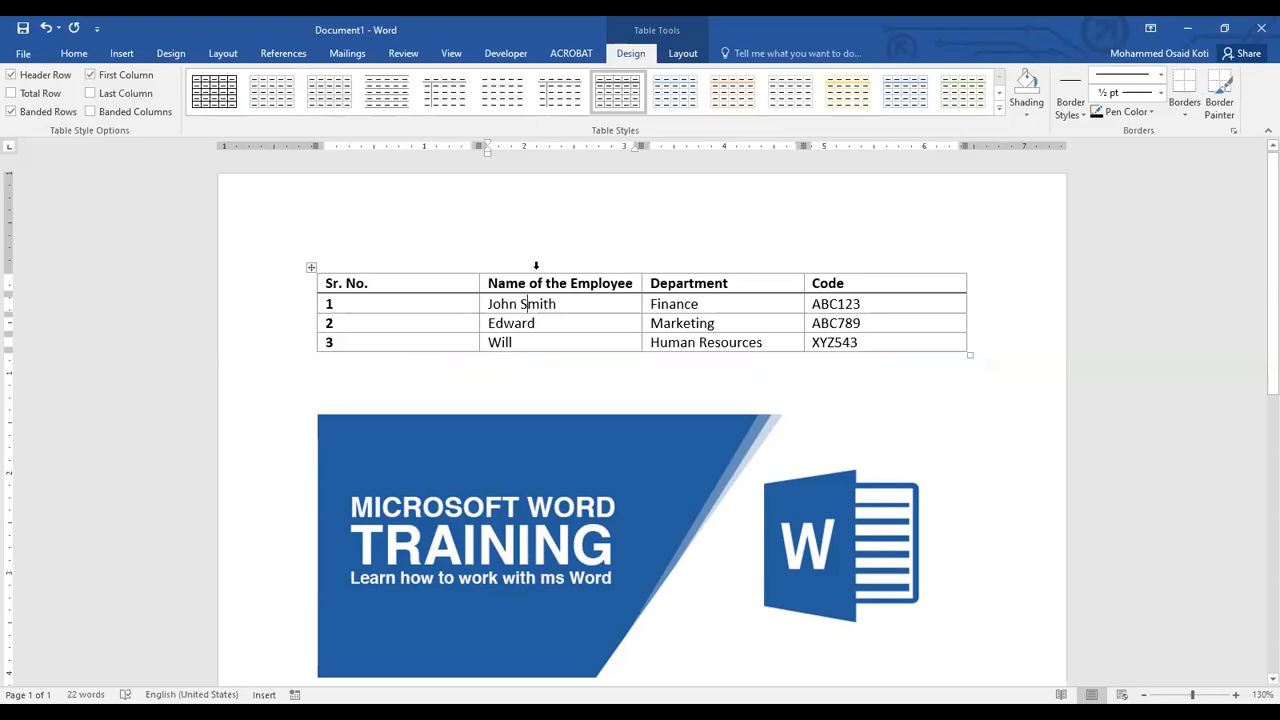
mouse_move(463, 283)
mouse_down()
mouse_move(848, 285)
mouse_move(785, 292)
mouse_up()
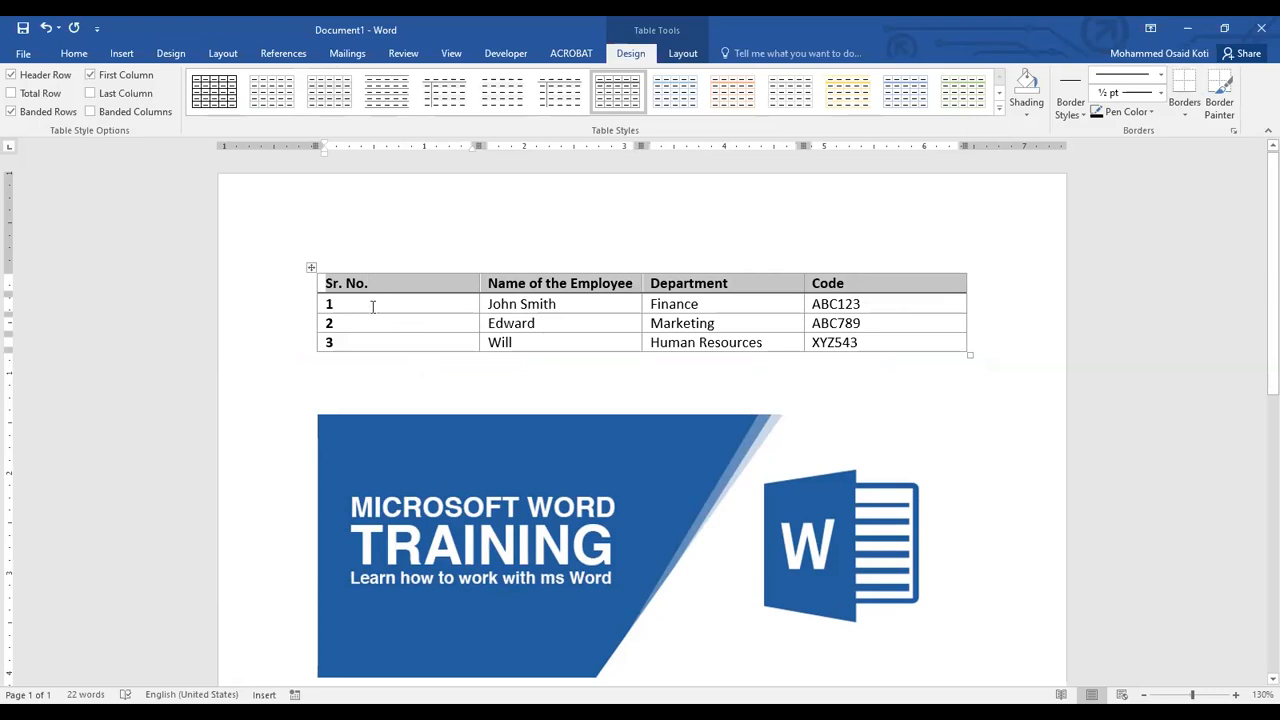
drag(372, 307, 372, 343)
click(514, 342)
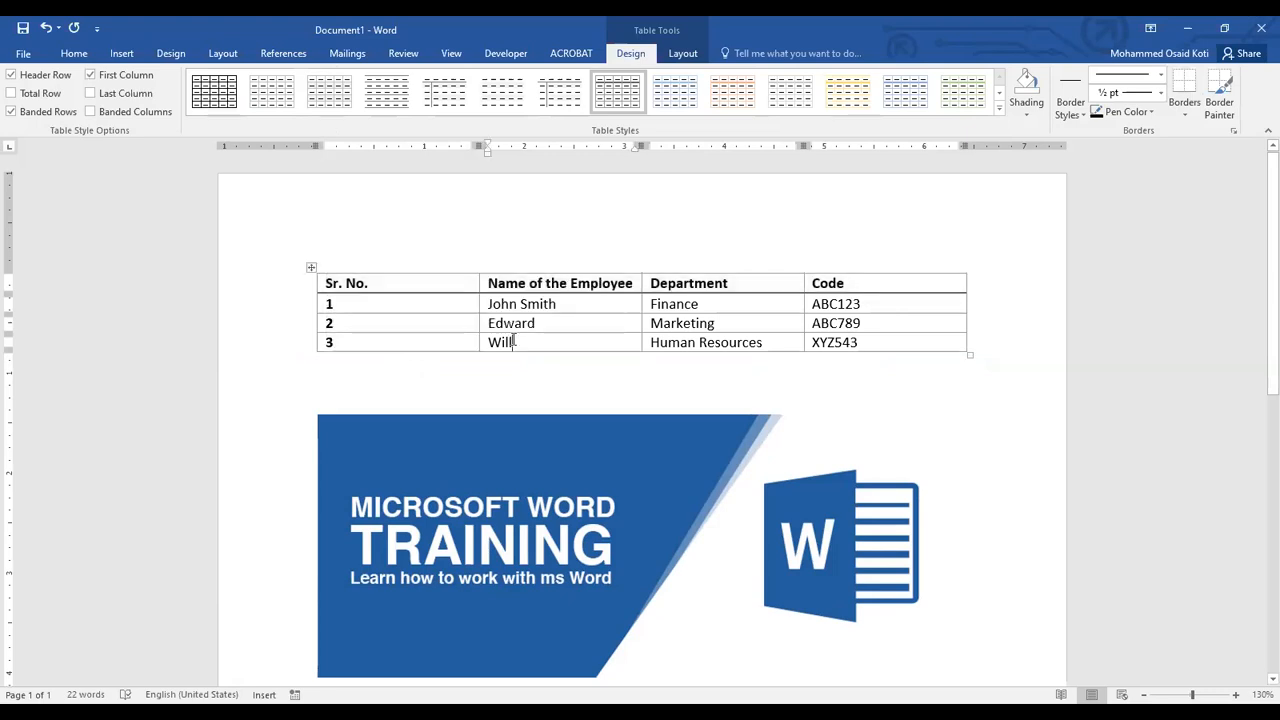
click(401, 285)
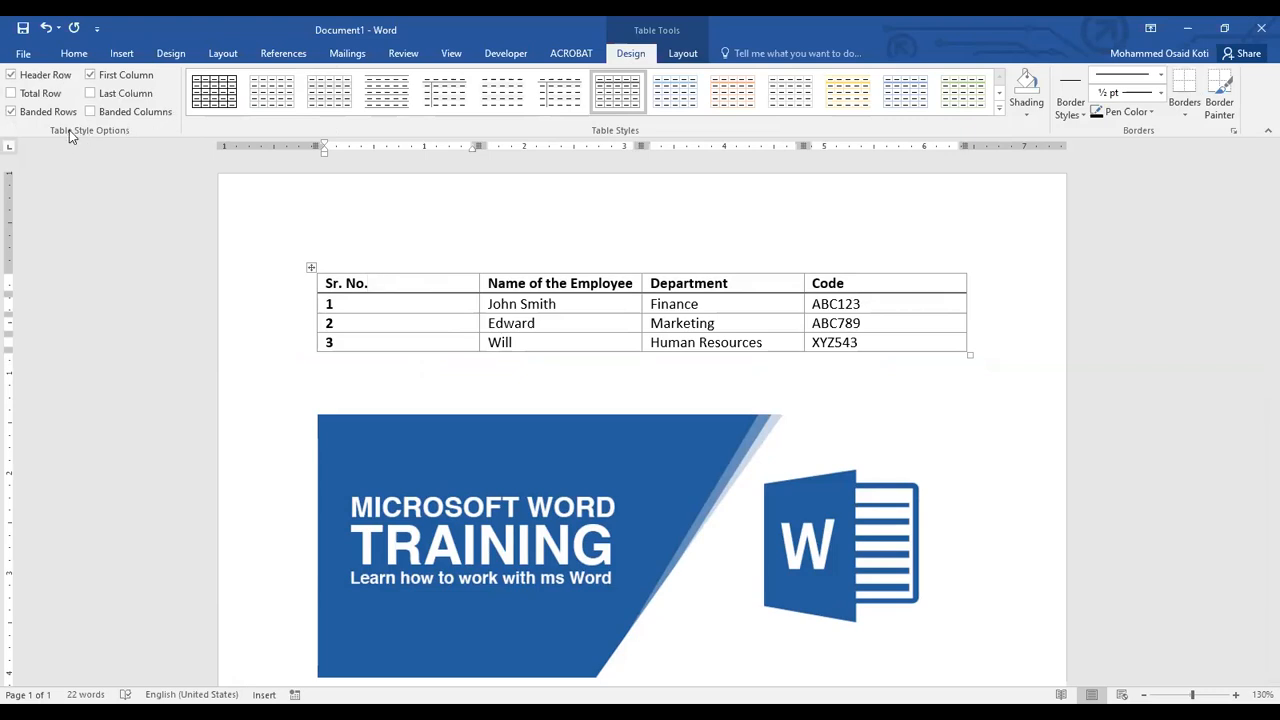
- Turn off the table's Header Row formatting to compare the heading cells, and turn it back on
click(11, 75)
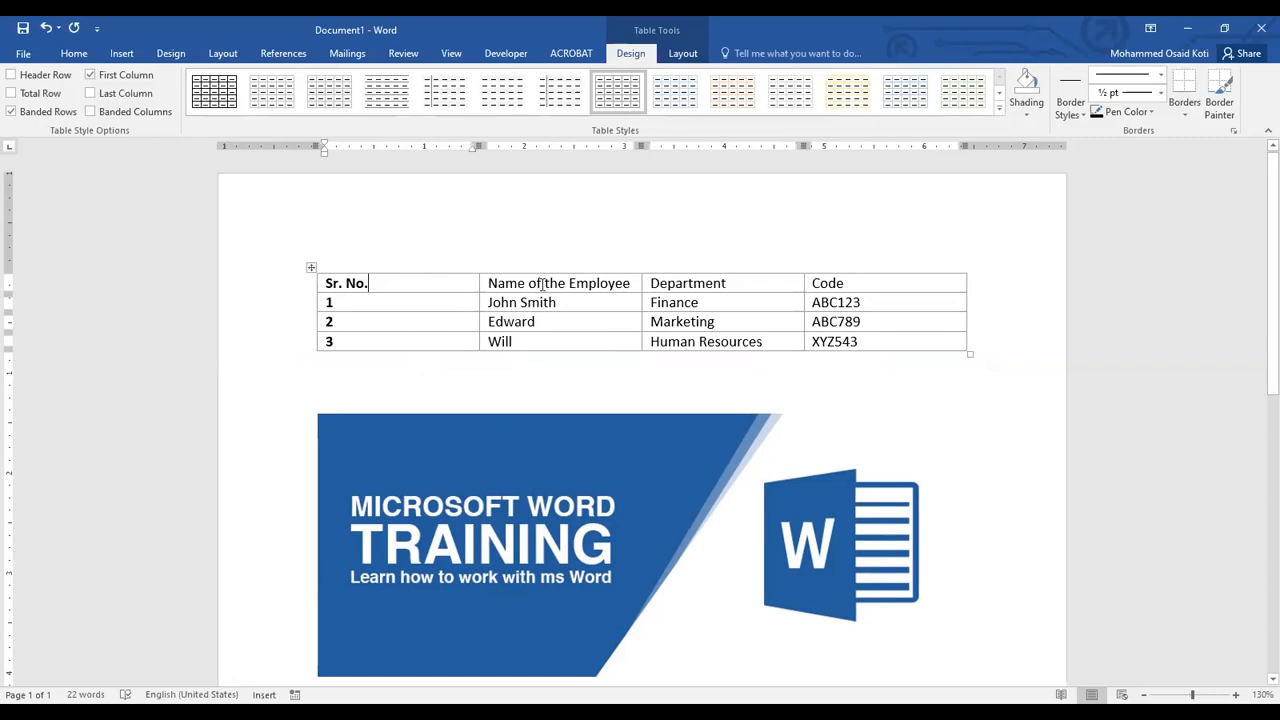
drag(543, 287, 870, 296)
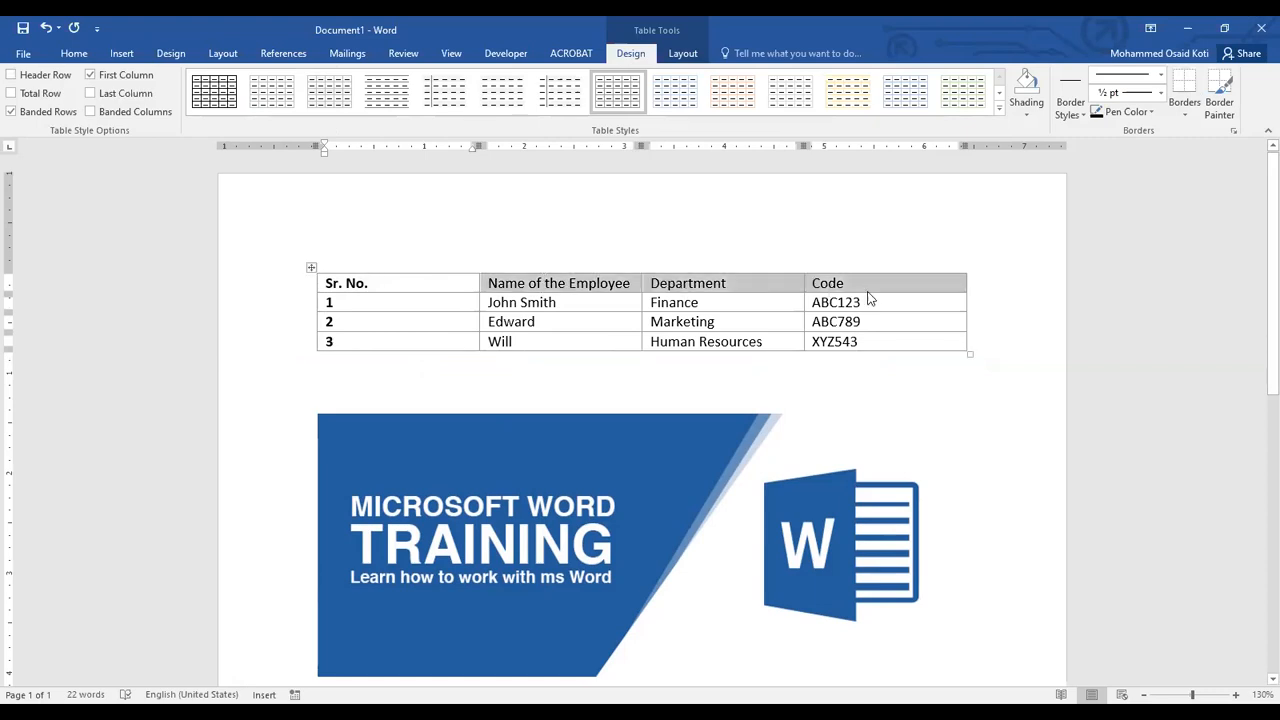
click(614, 285)
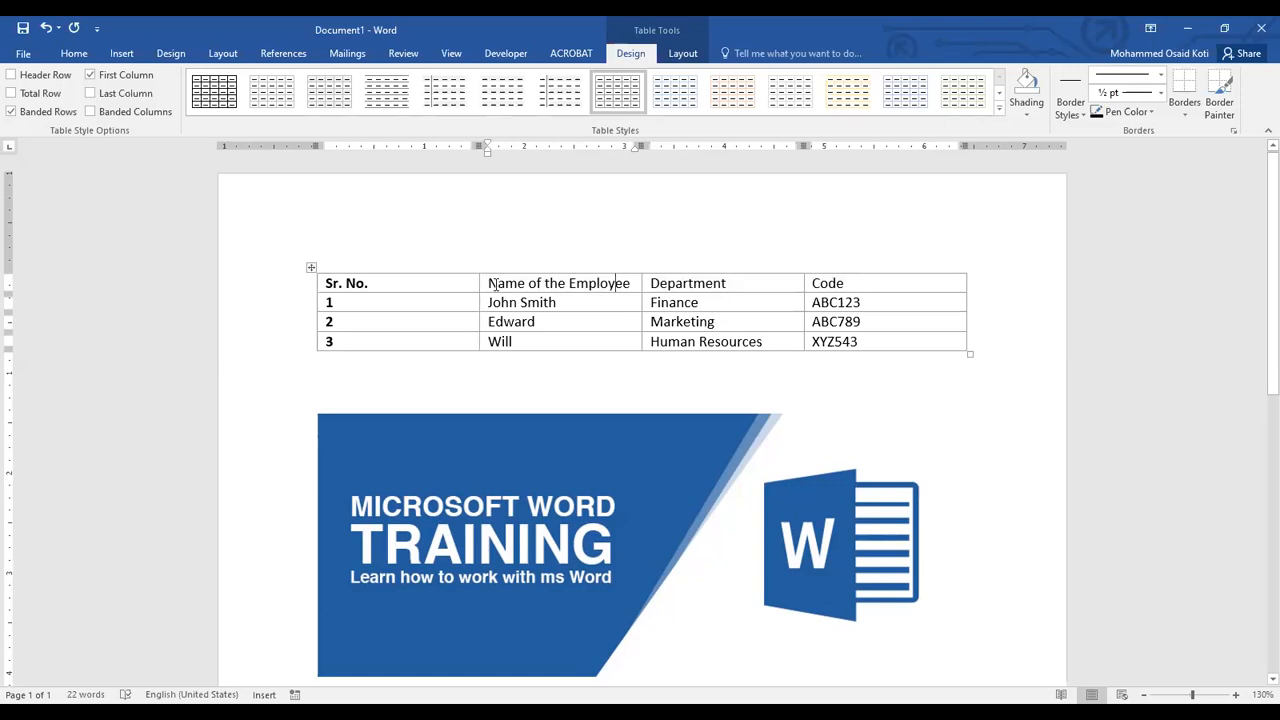
drag(557, 283, 866, 283)
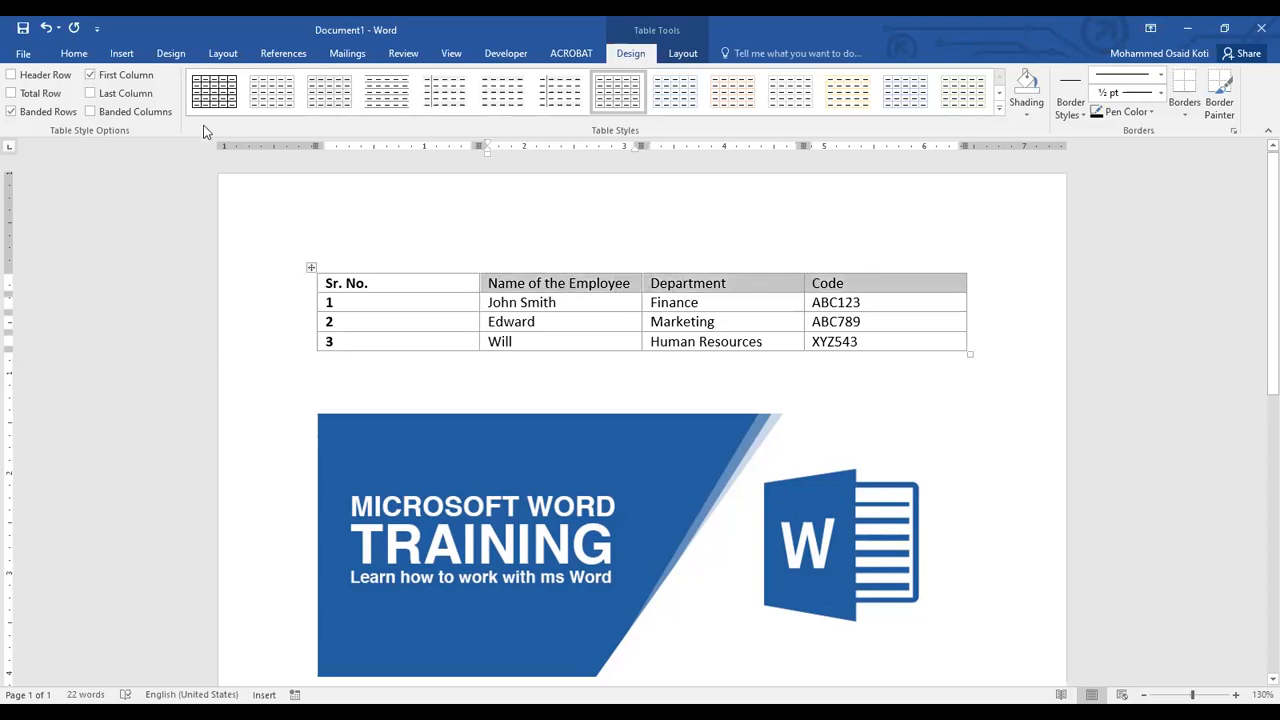
click(31, 79)
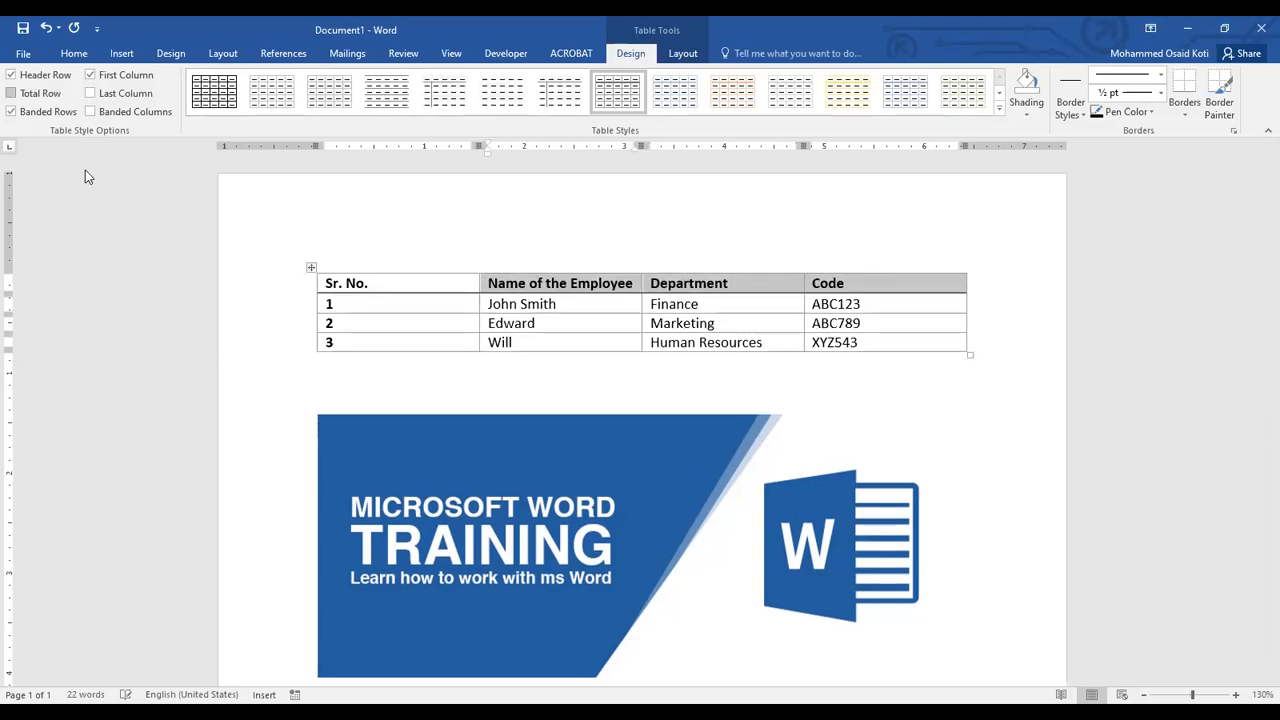
click(394, 302)
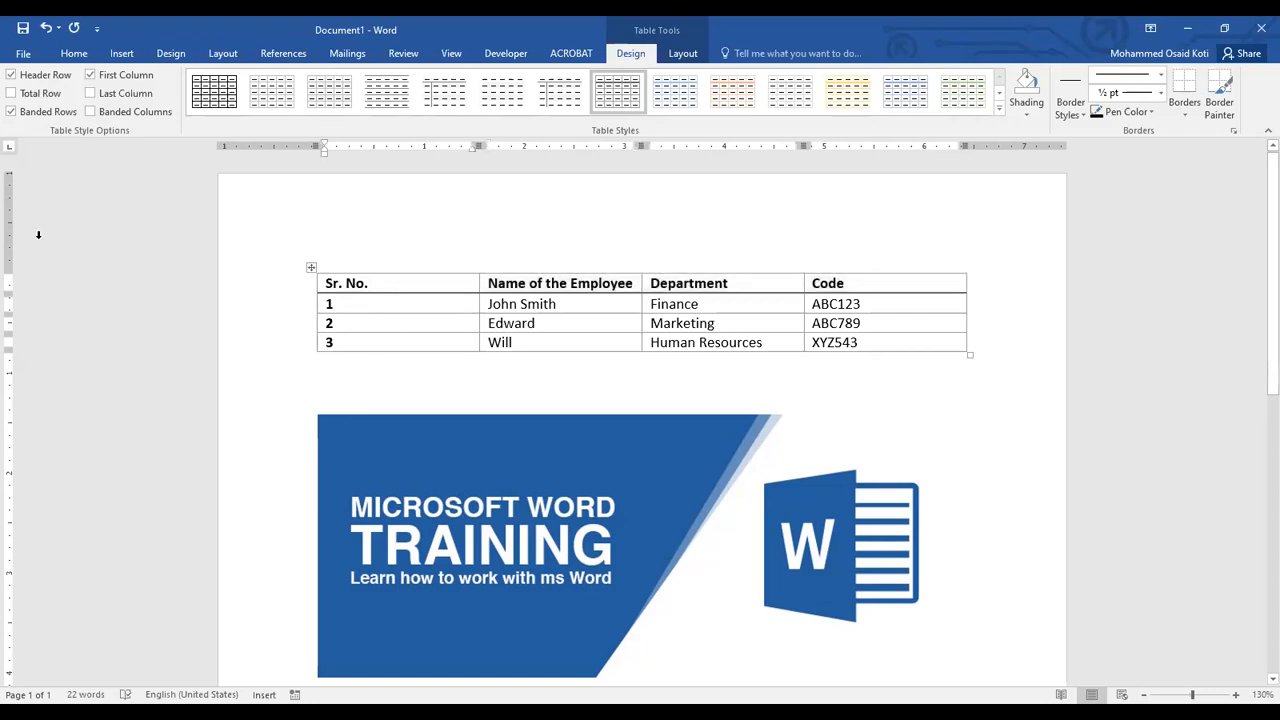
- Turn the table's First Column formatting off and on again to compare the serial number column
click(108, 80)
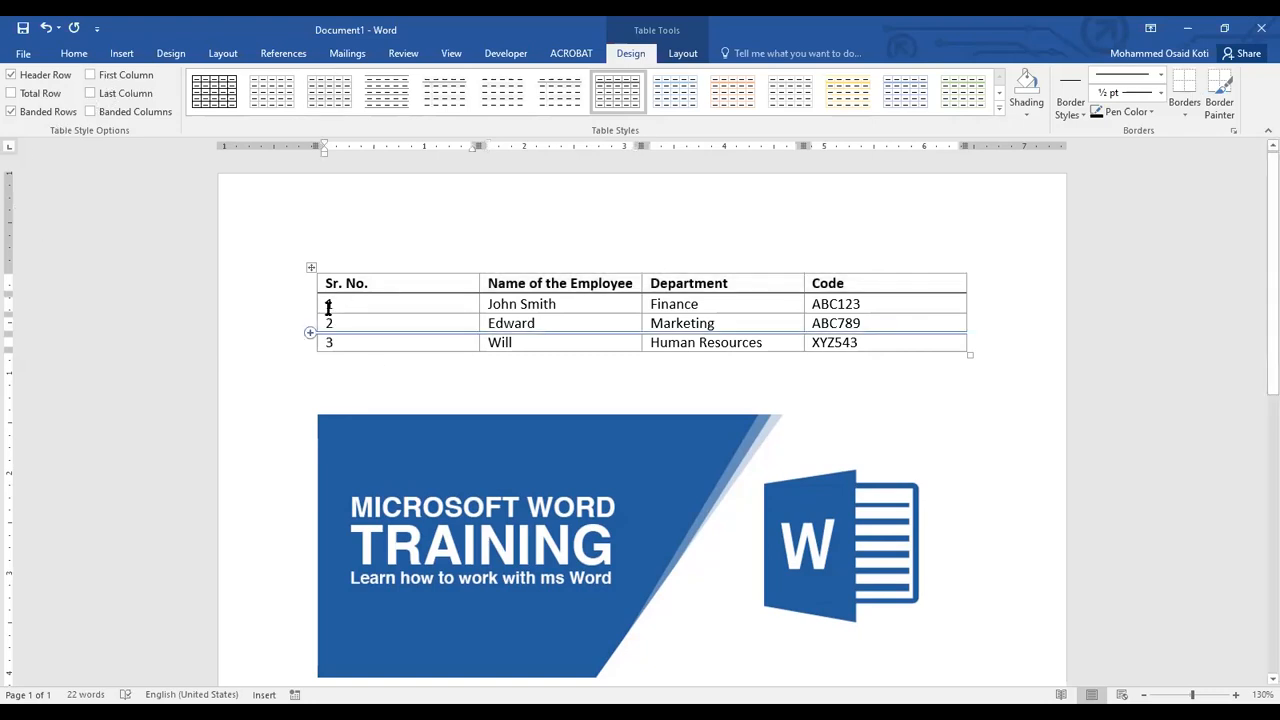
click(90, 75)
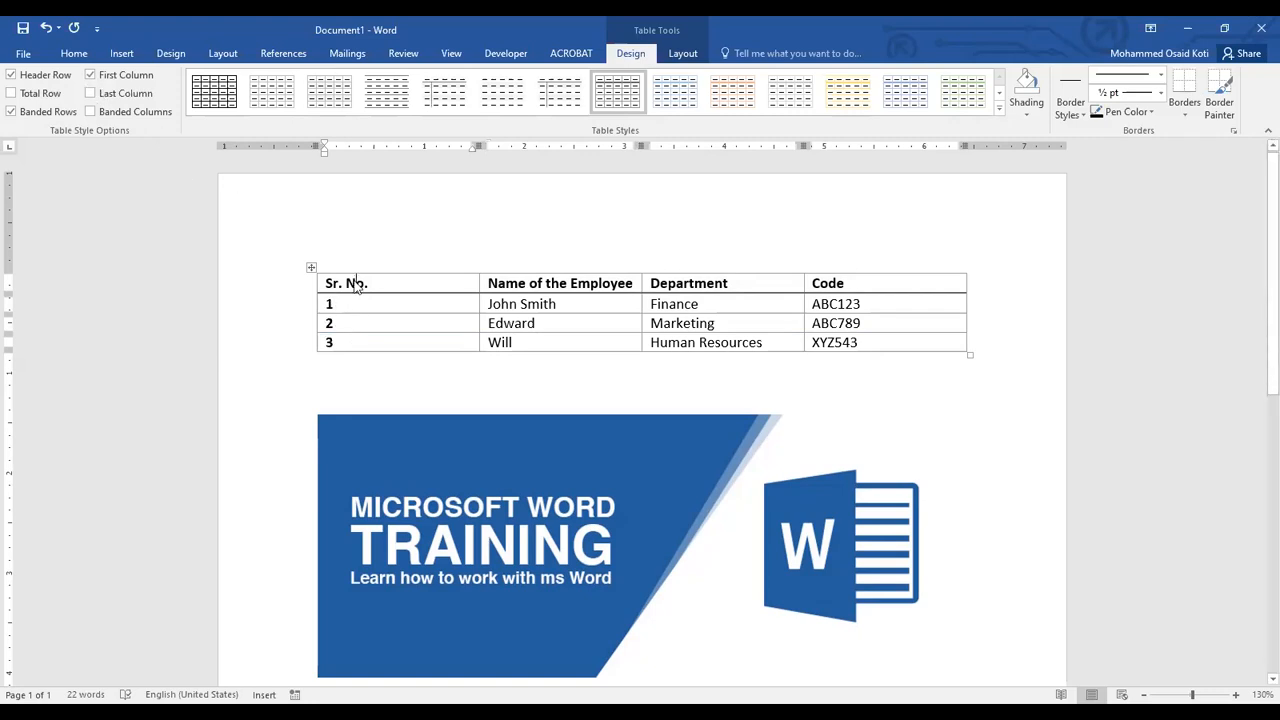
click(322, 281)
click(326, 282)
- Turn off both First Column and Header Row formatting, restore both, and check the Sr. No. heading
click(90, 75)
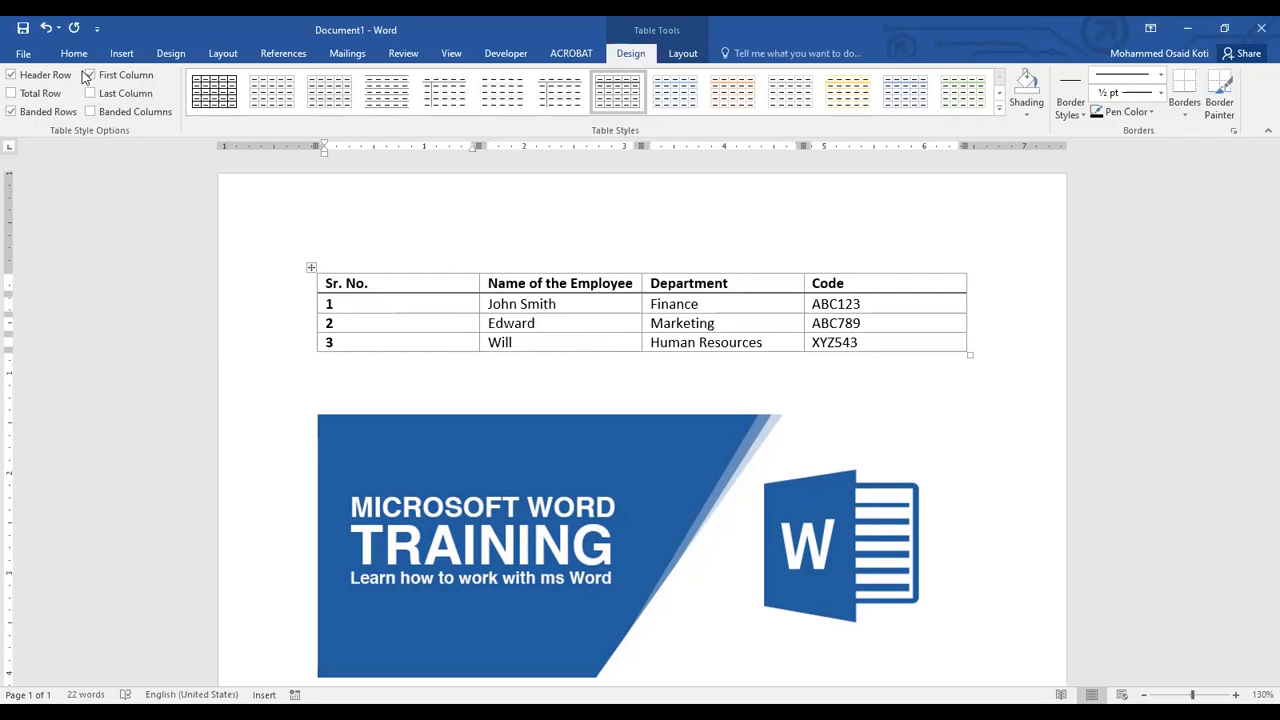
click(20, 78)
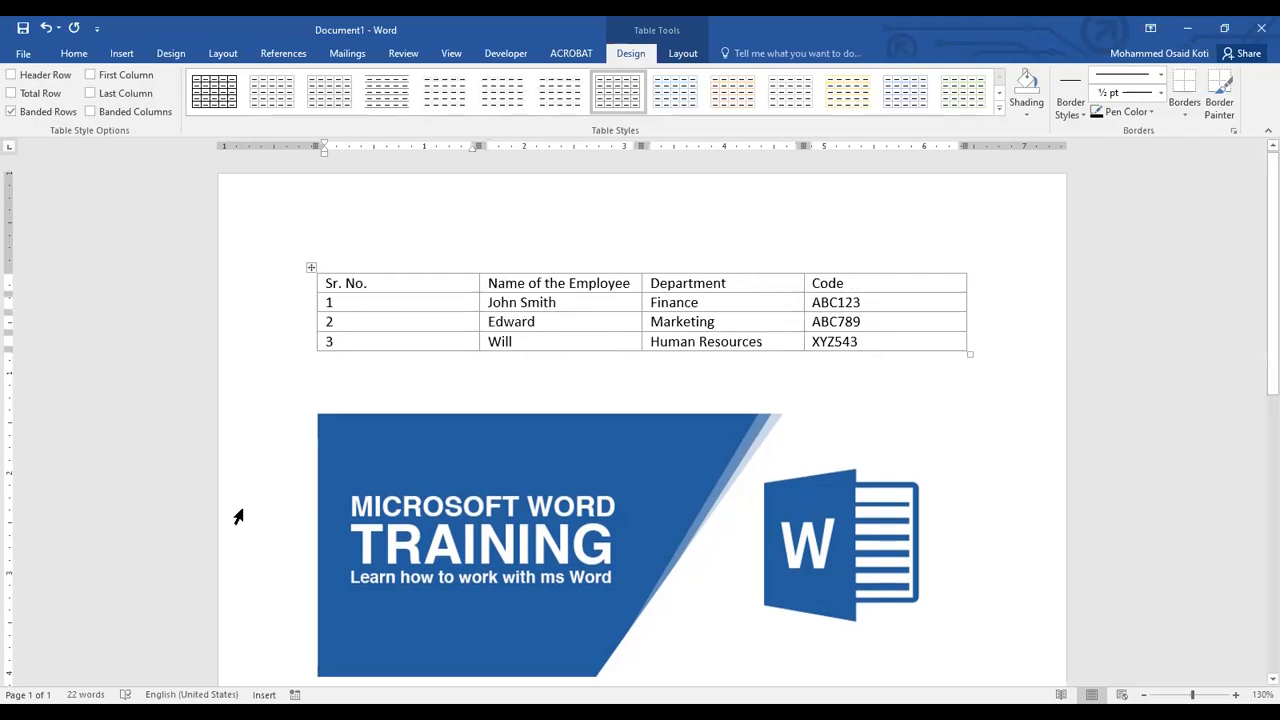
click(52, 80)
click(145, 80)
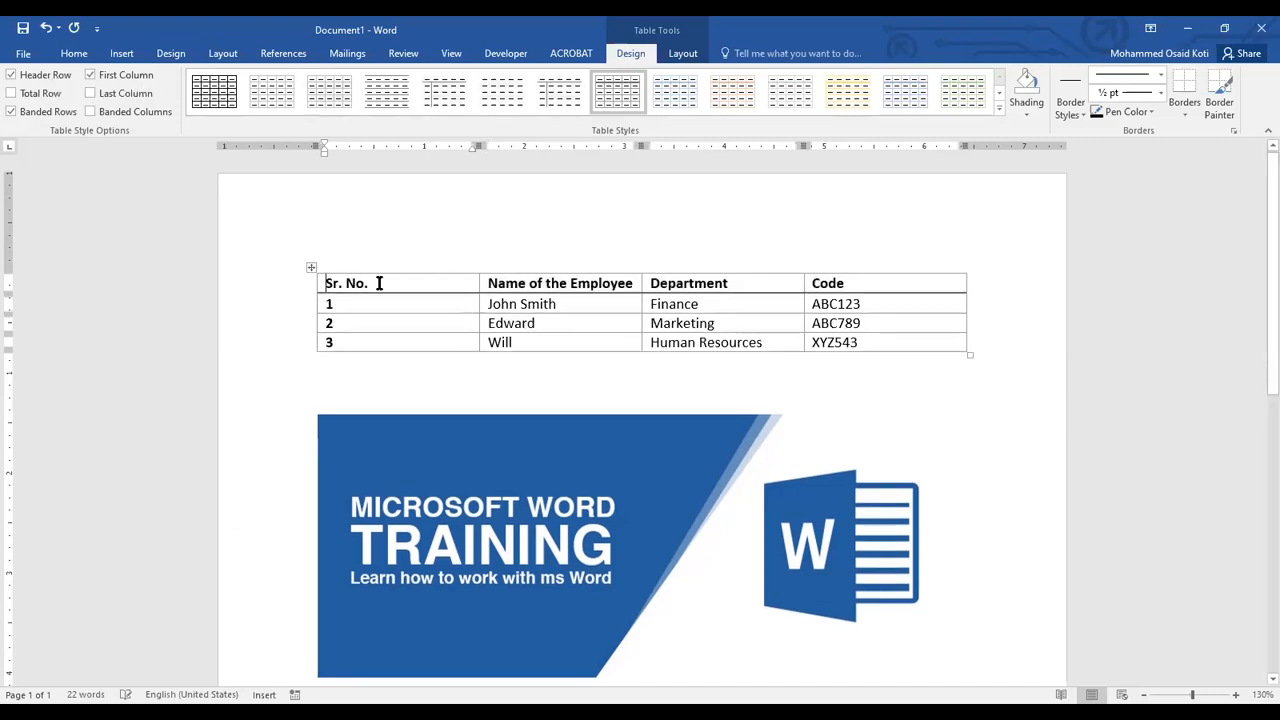
drag(379, 283, 326, 283)
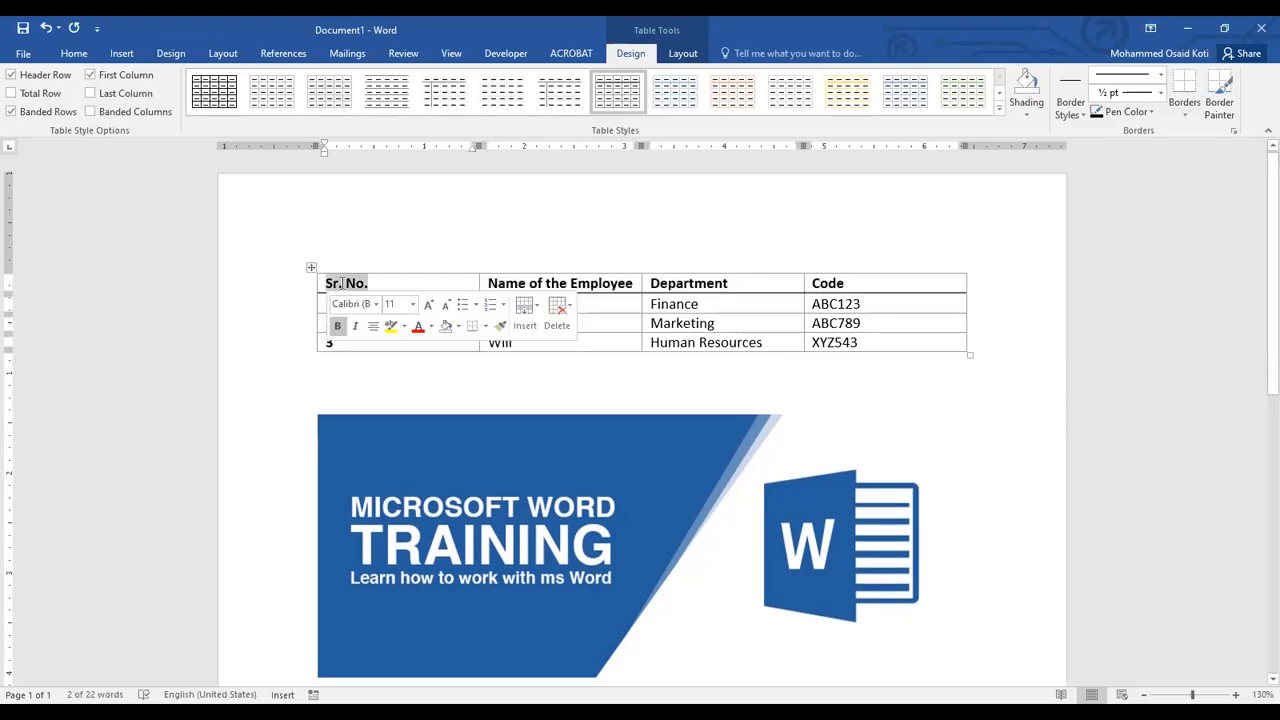
click(341, 284)
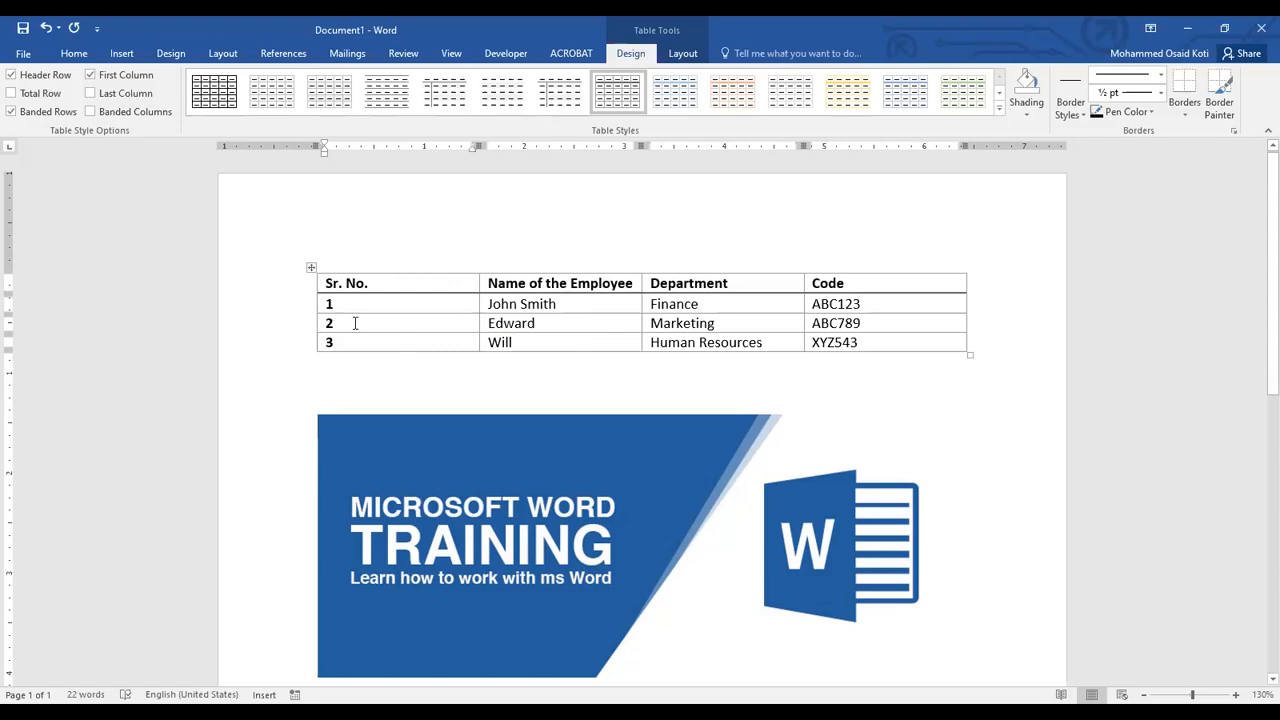
click(996, 115)
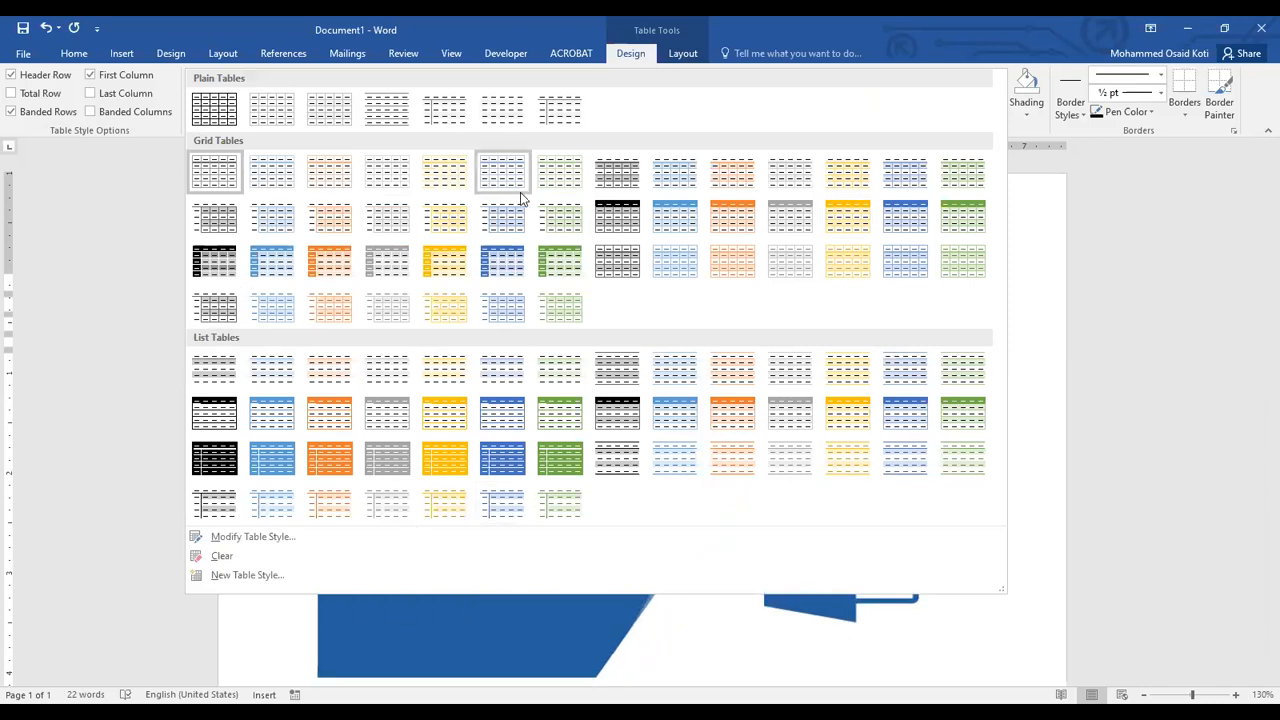
click(1030, 308)
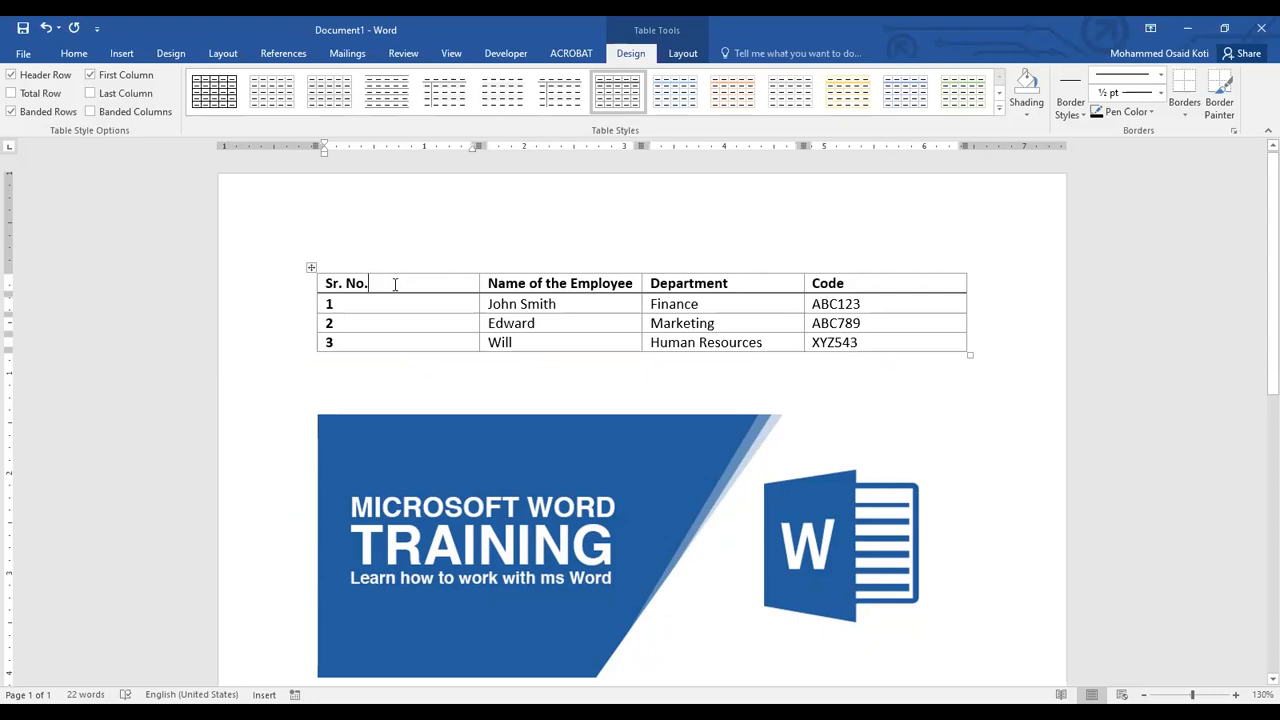
- Try out selecting all cells of the employee table and the table as a whole, clearing the selection each time
drag(395, 284, 860, 343)
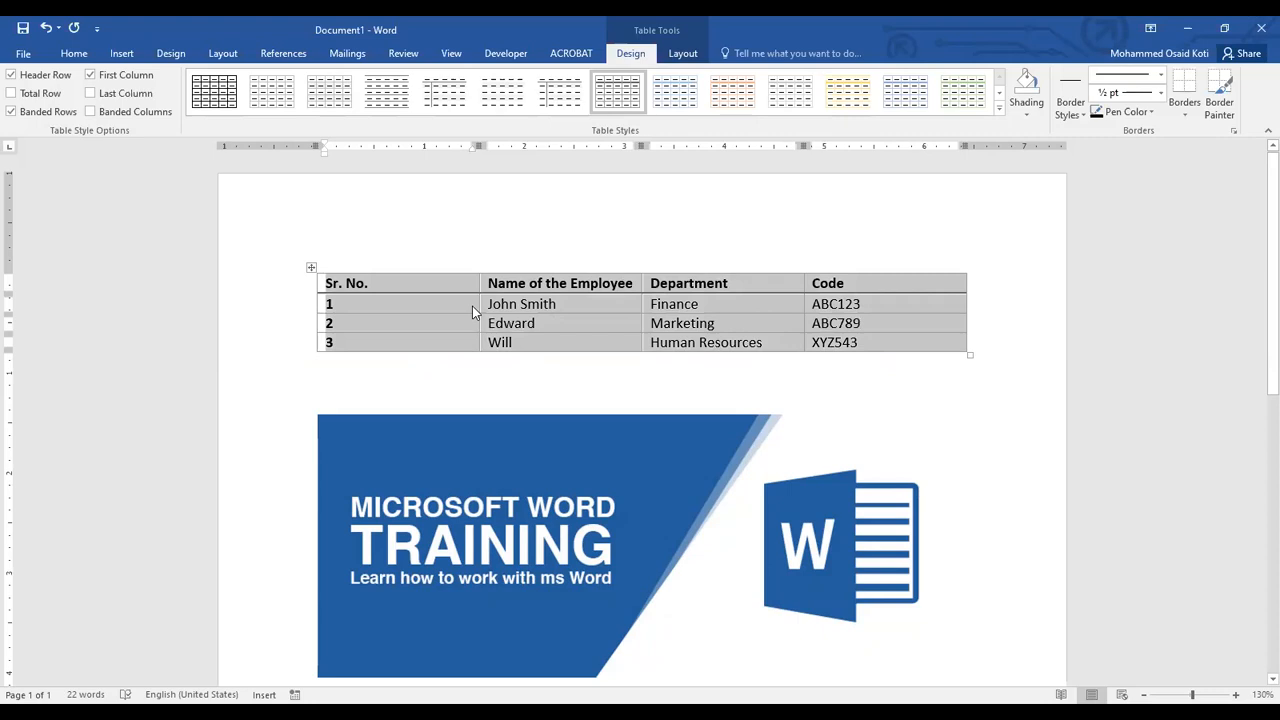
click(438, 290)
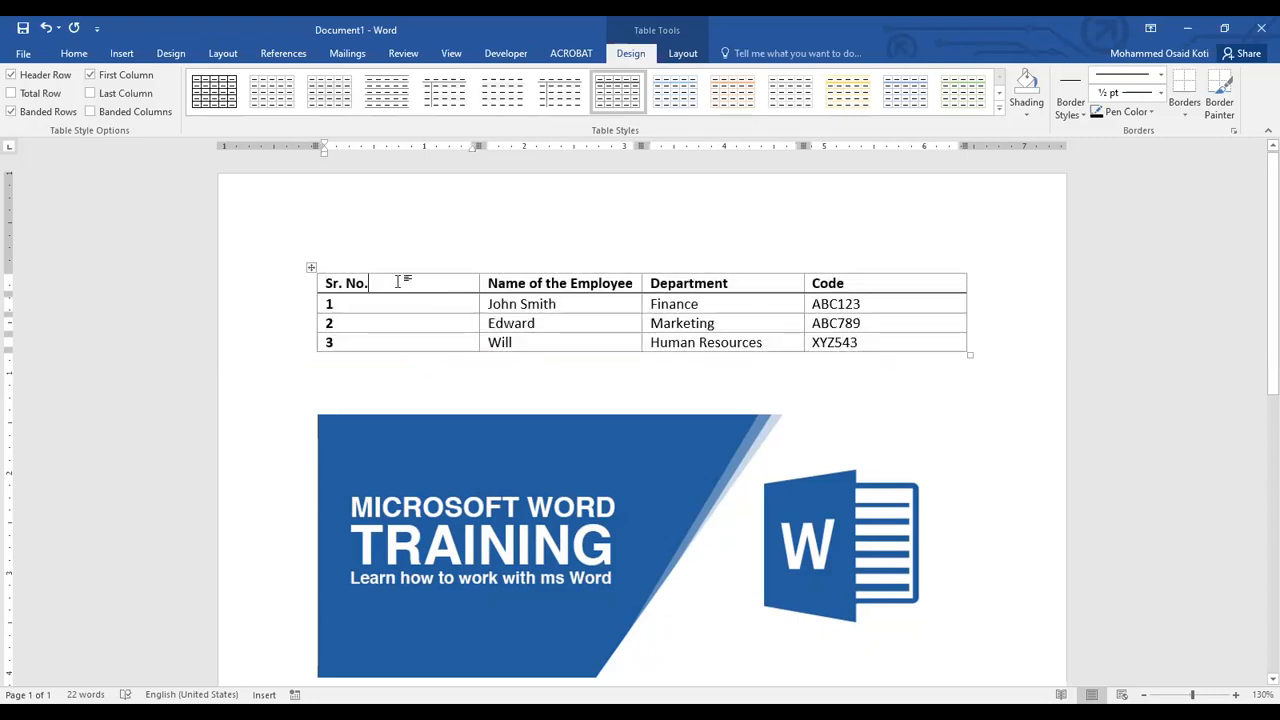
drag(589, 317, 894, 343)
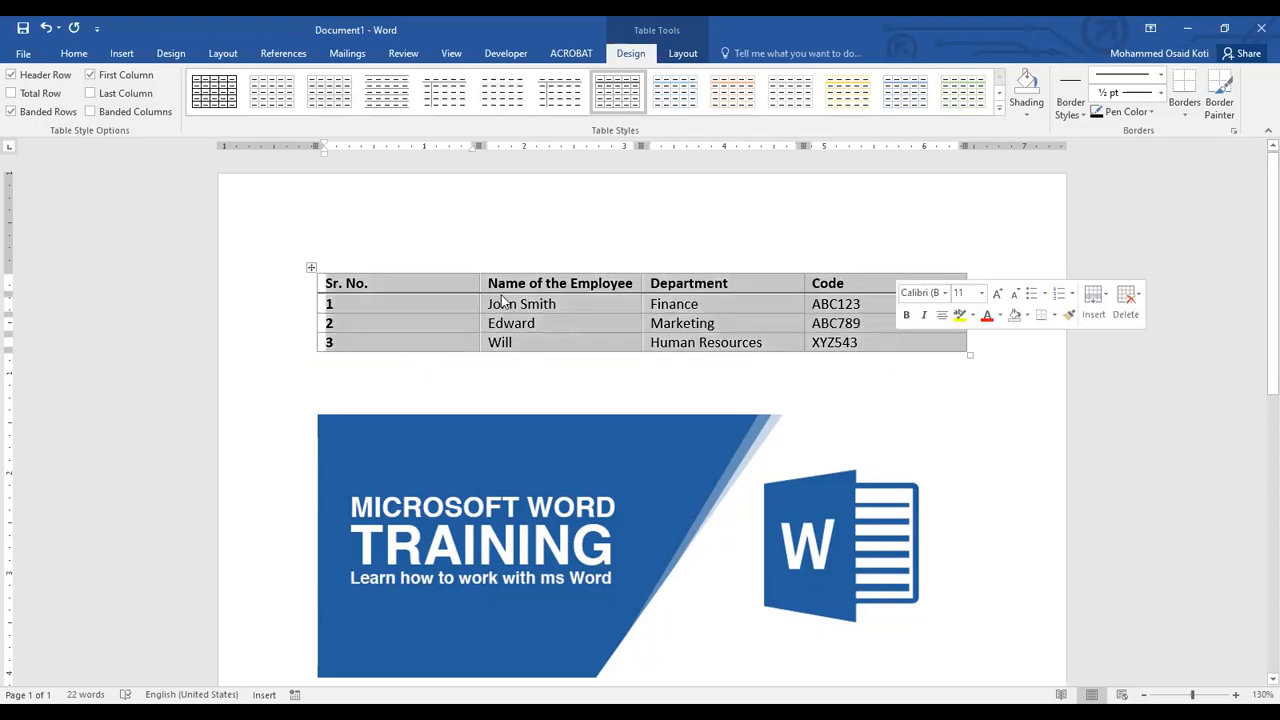
click(440, 285)
drag(400, 280, 840, 350)
click(839, 350)
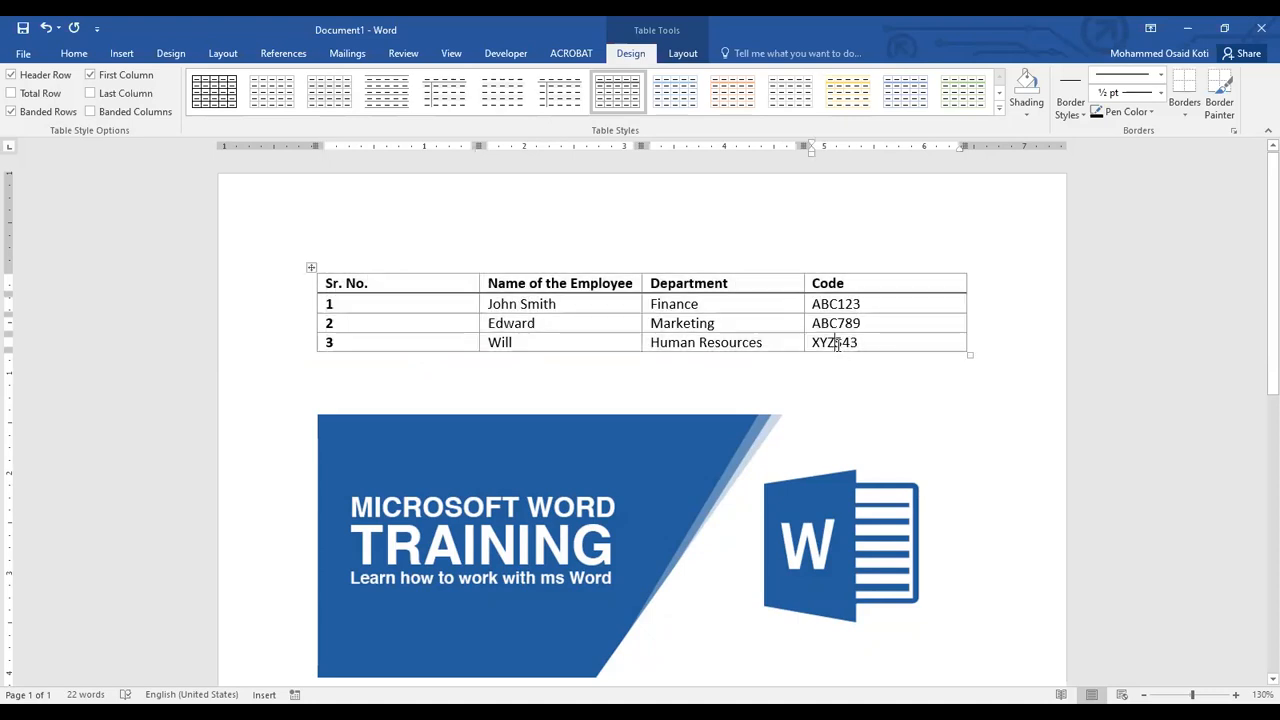
click(310, 268)
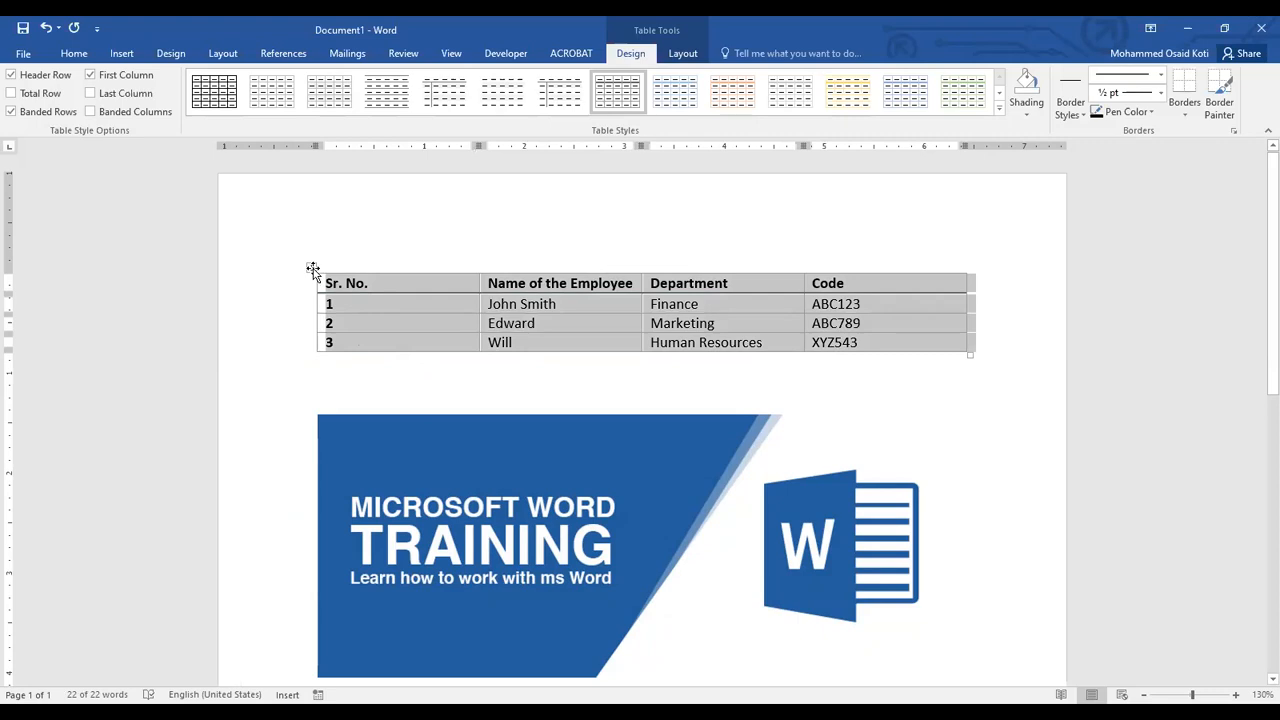
click(357, 284)
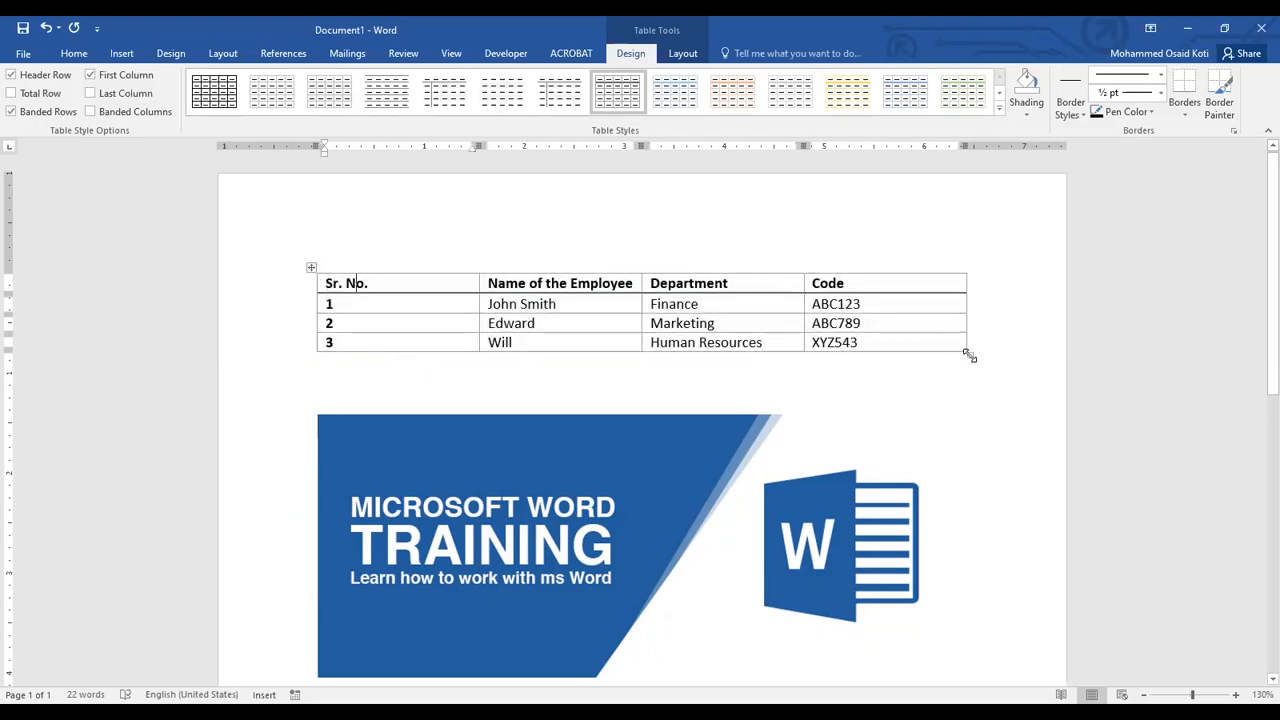
- Try widening the whole employee table slightly beyond its original edge and undo the resize
drag(968, 354, 1001, 285)
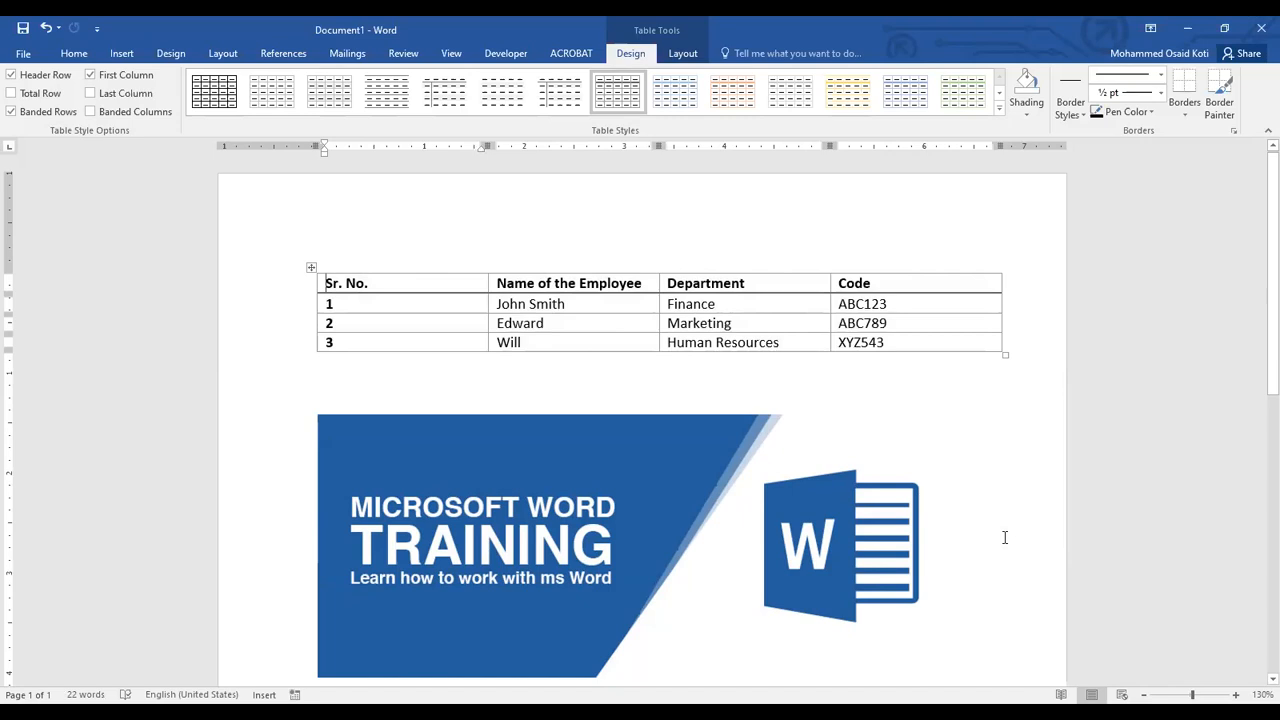
key(ctrl+z)
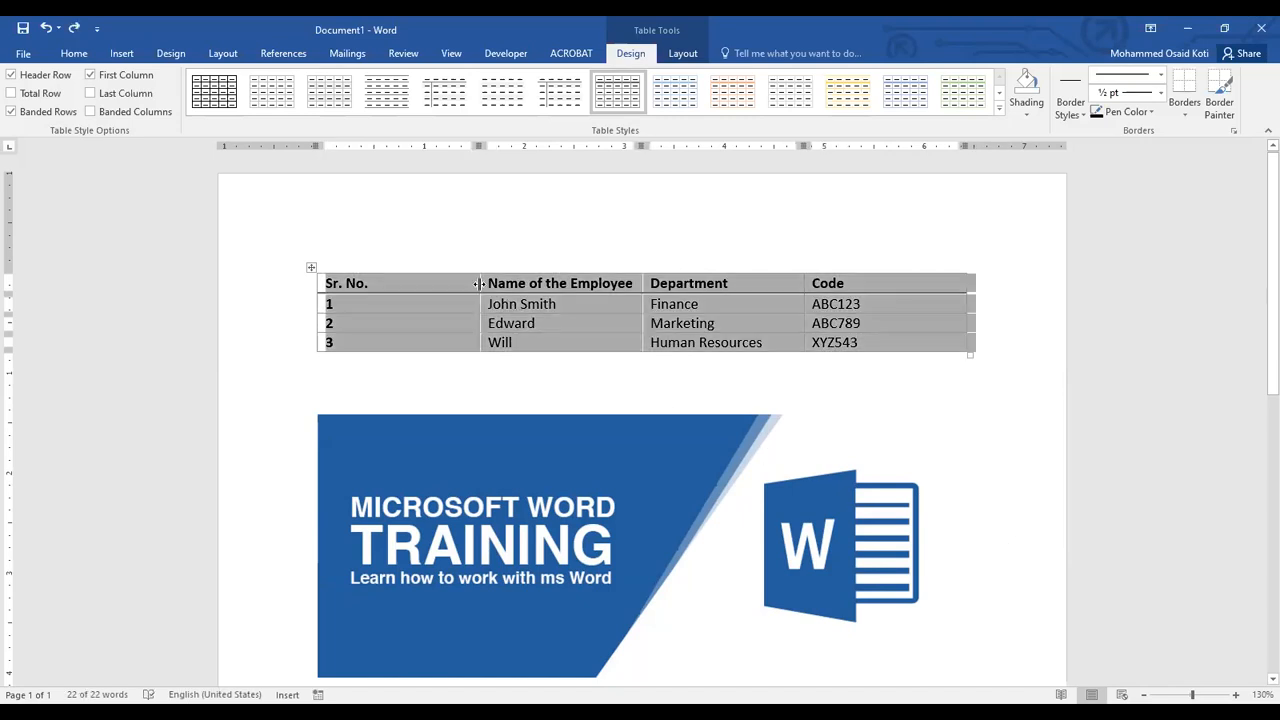
click(450, 284)
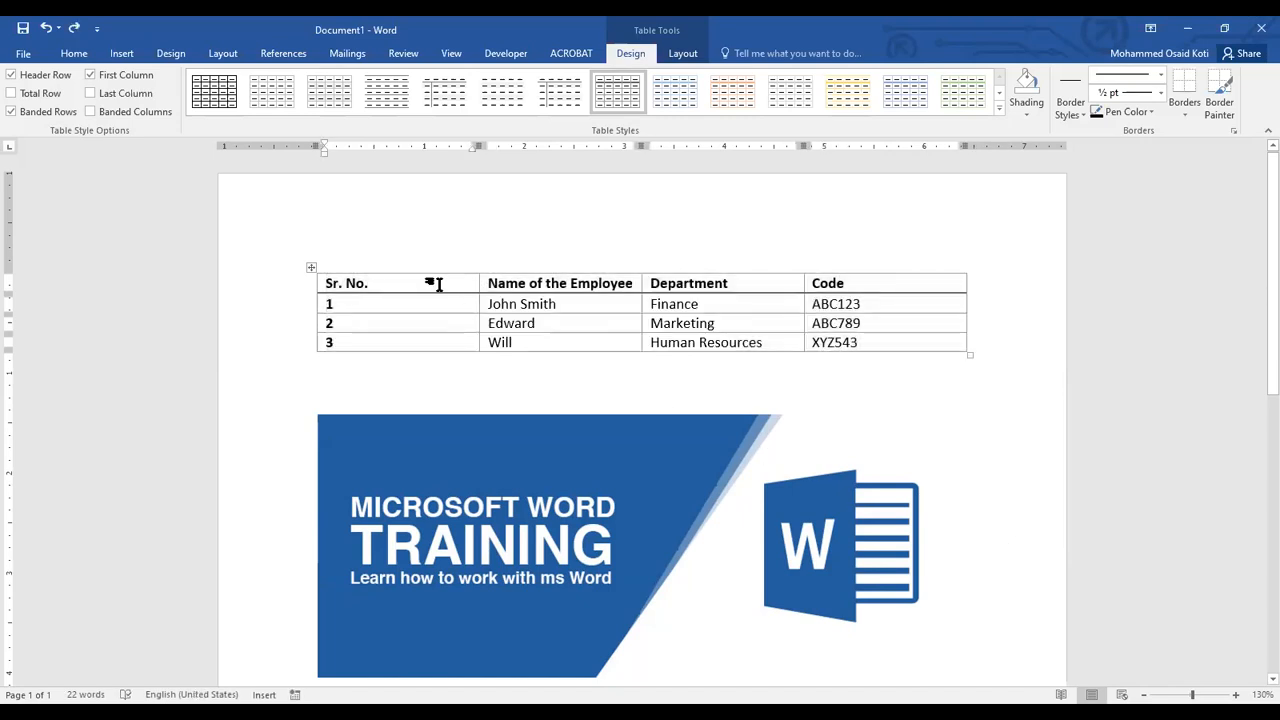
- Select all cells of the employee table, from Sr. No. to the last code, and show the table layout tools
drag(437, 285, 889, 349)
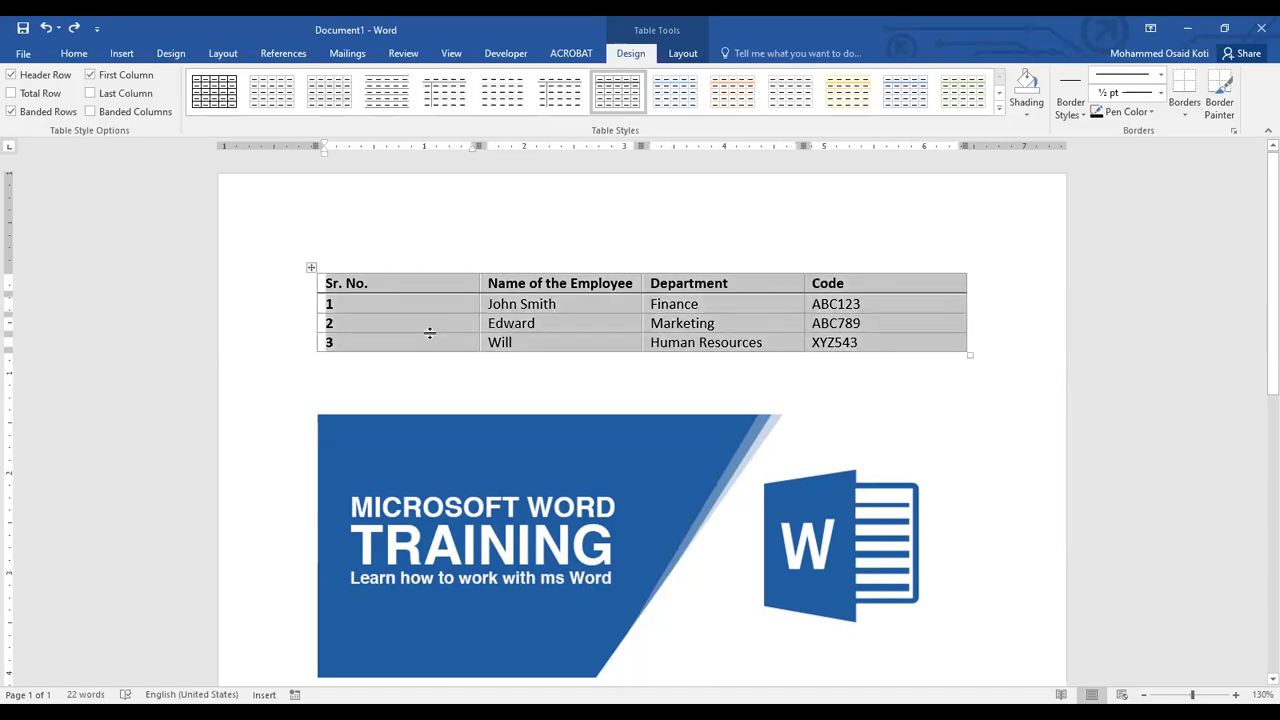
click(395, 304)
drag(363, 283, 860, 342)
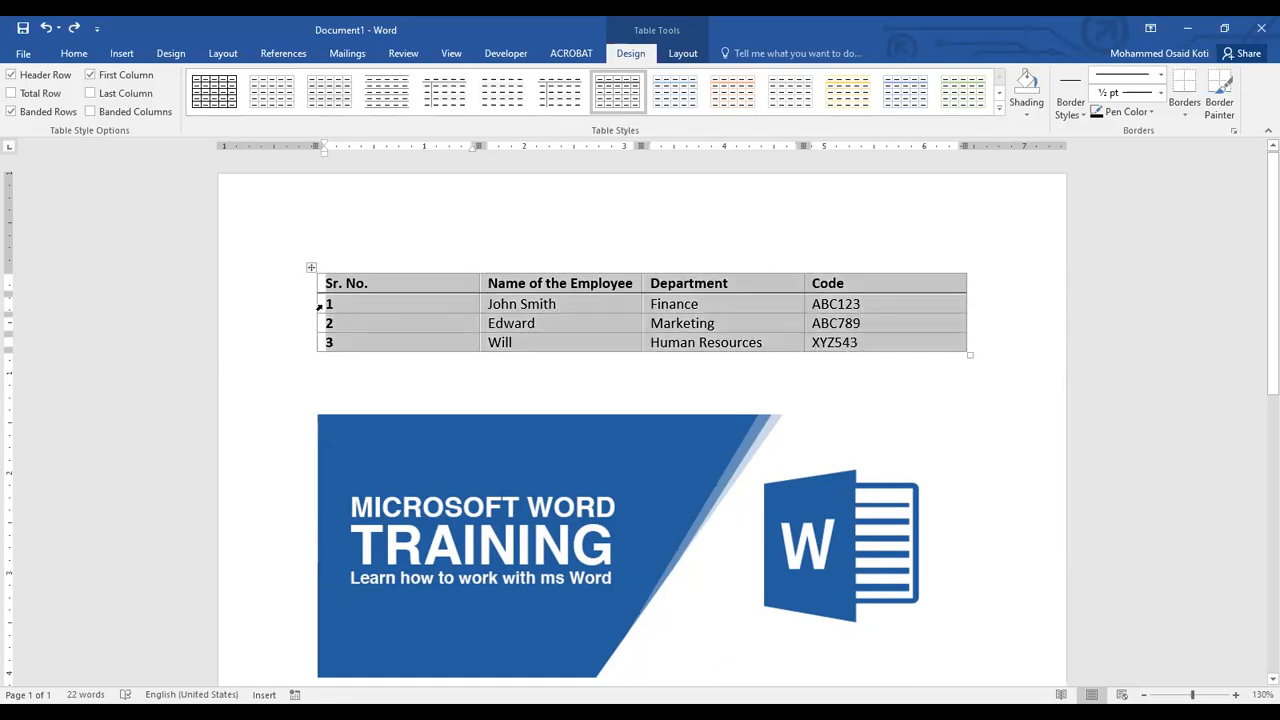
click(675, 56)
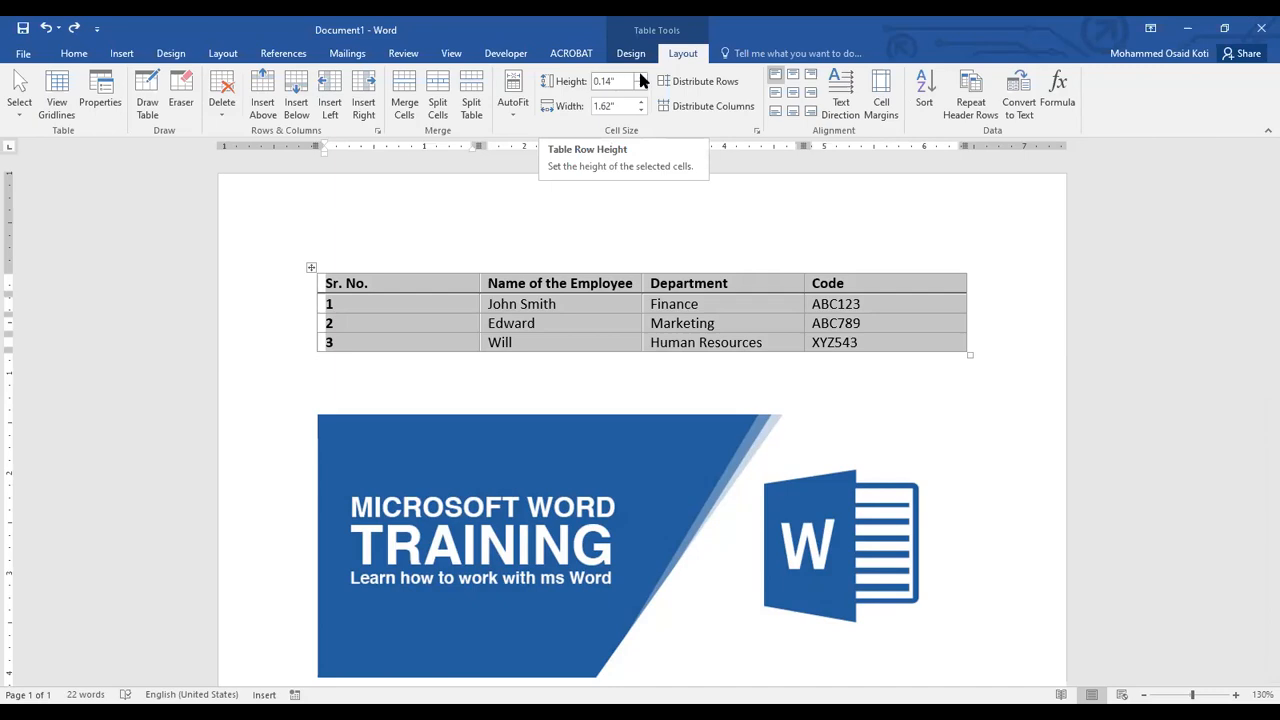
- Try a row height of 0.5" for the whole employee table, and reduce it to 0.2"
click(641, 77)
click(641, 77)
click(641, 77)
click(641, 77)
click(641, 77)
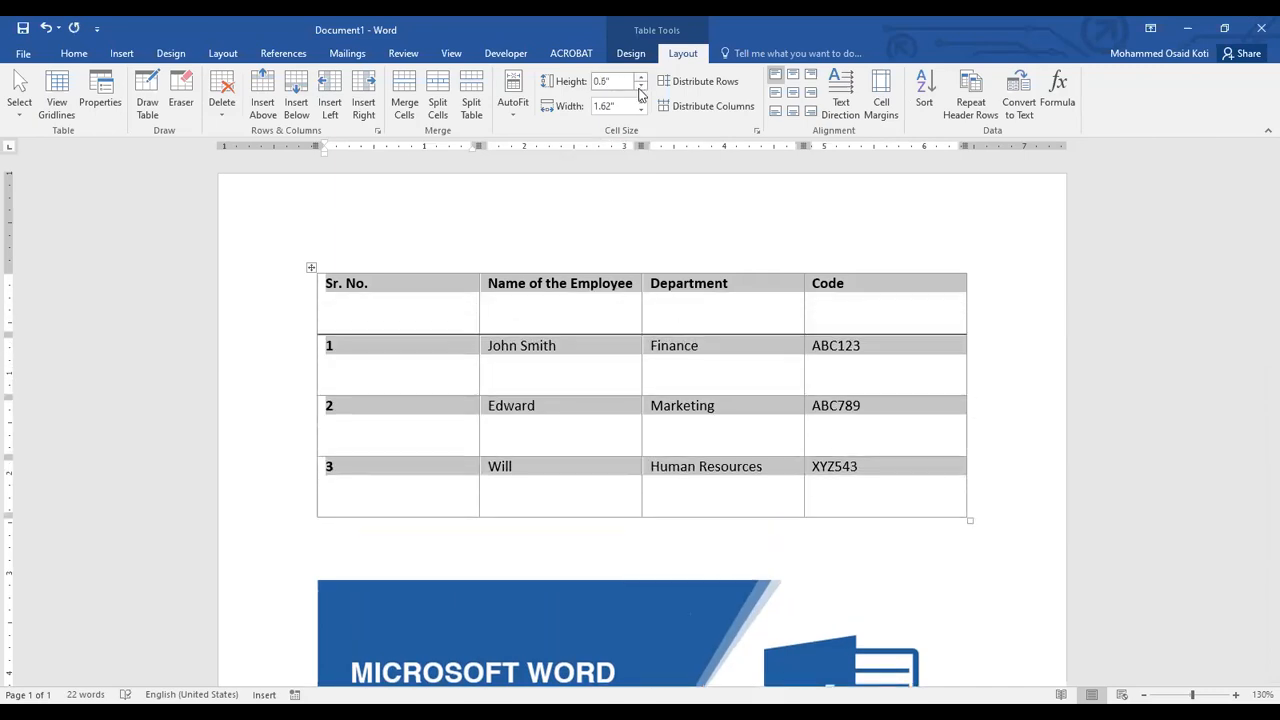
click(641, 86)
click(641, 86)
click(641, 88)
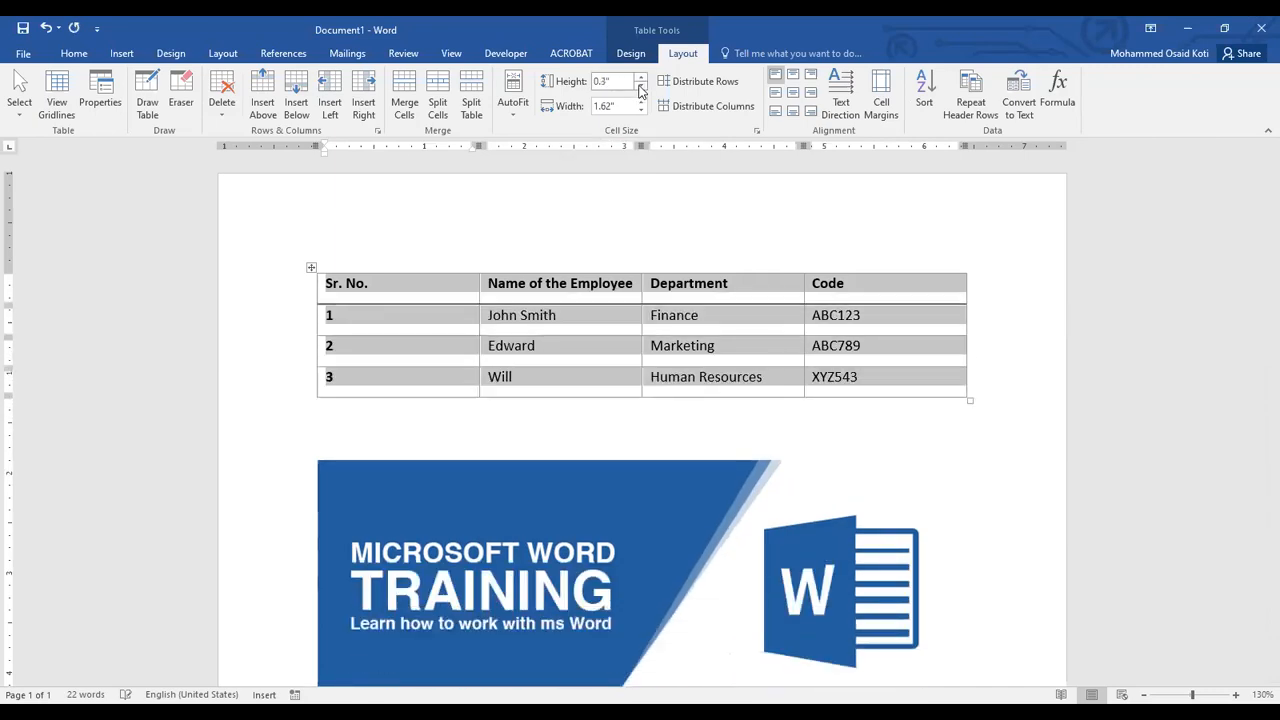
click(641, 88)
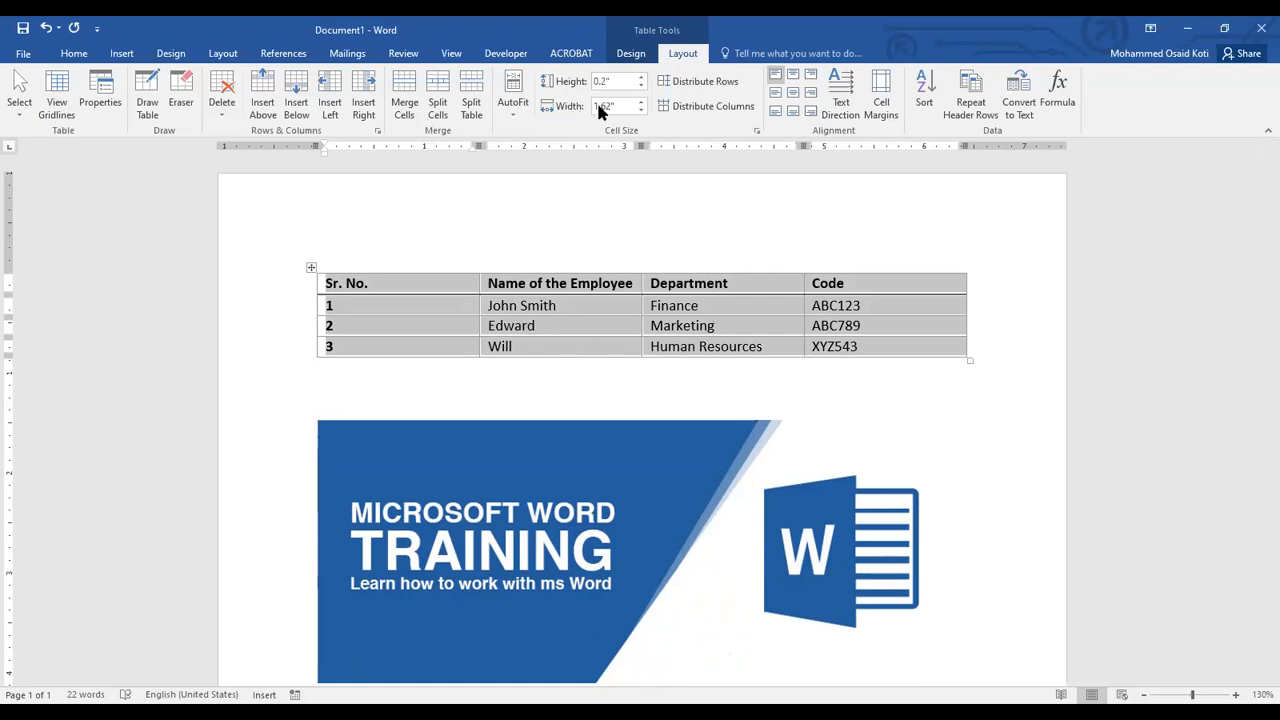
- Try out narrower column widths for the whole employee table and settle on 1.5"
click(642, 112)
click(642, 112)
click(642, 112)
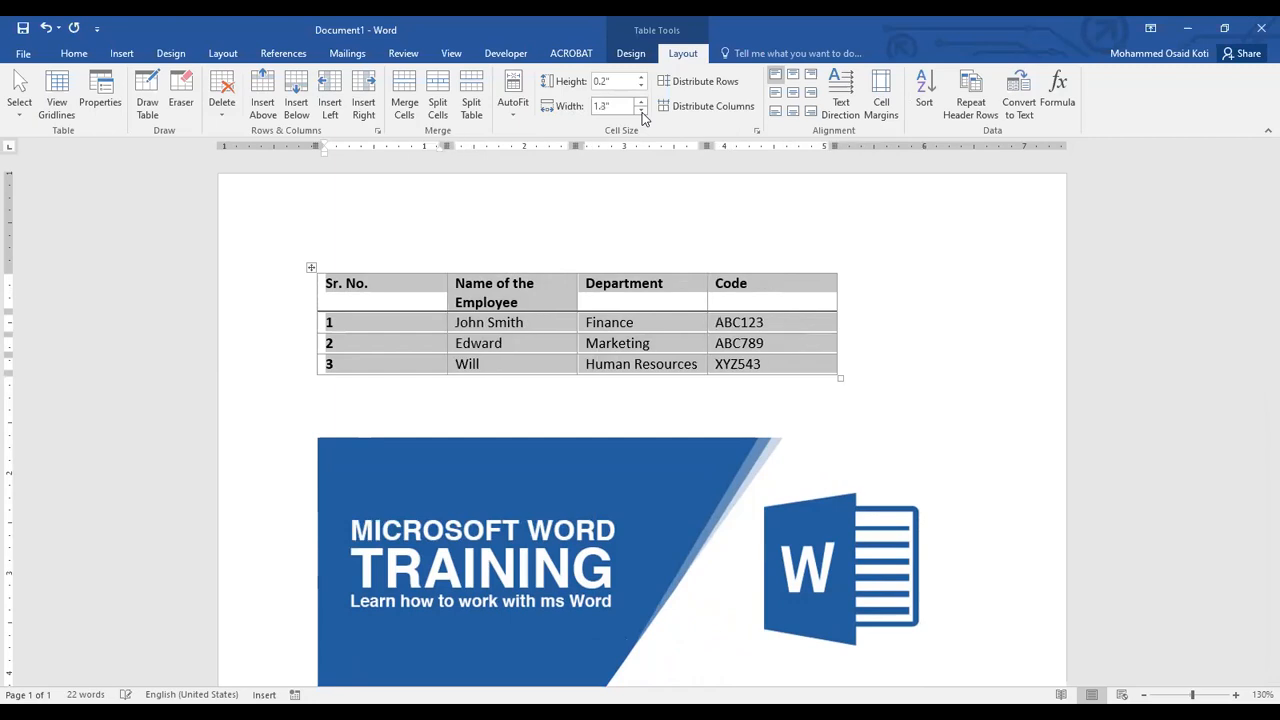
click(642, 112)
click(642, 112)
click(642, 112)
click(642, 102)
click(642, 102)
click(642, 102)
click(642, 102)
click(642, 102)
click(642, 111)
click(642, 111)
click(642, 102)
click(641, 102)
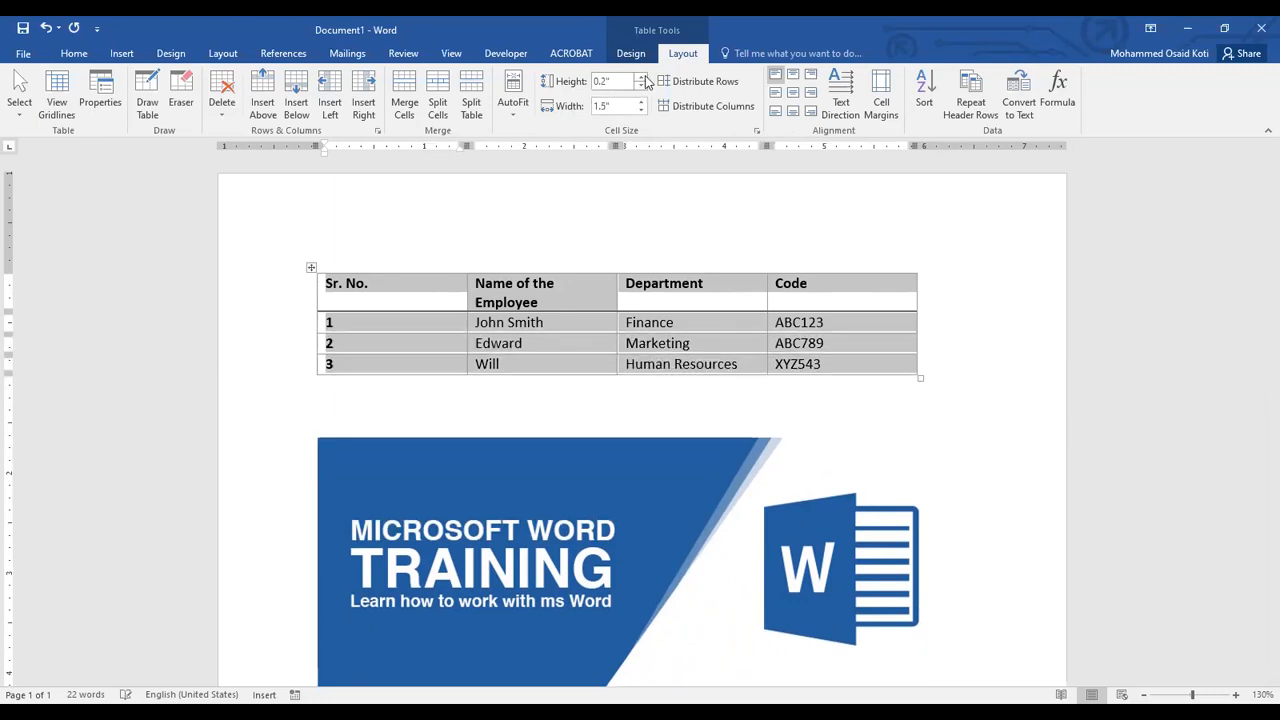
- Set the employee table's row height to 0.3" and its column width to 1.6", and clear the selection
click(643, 77)
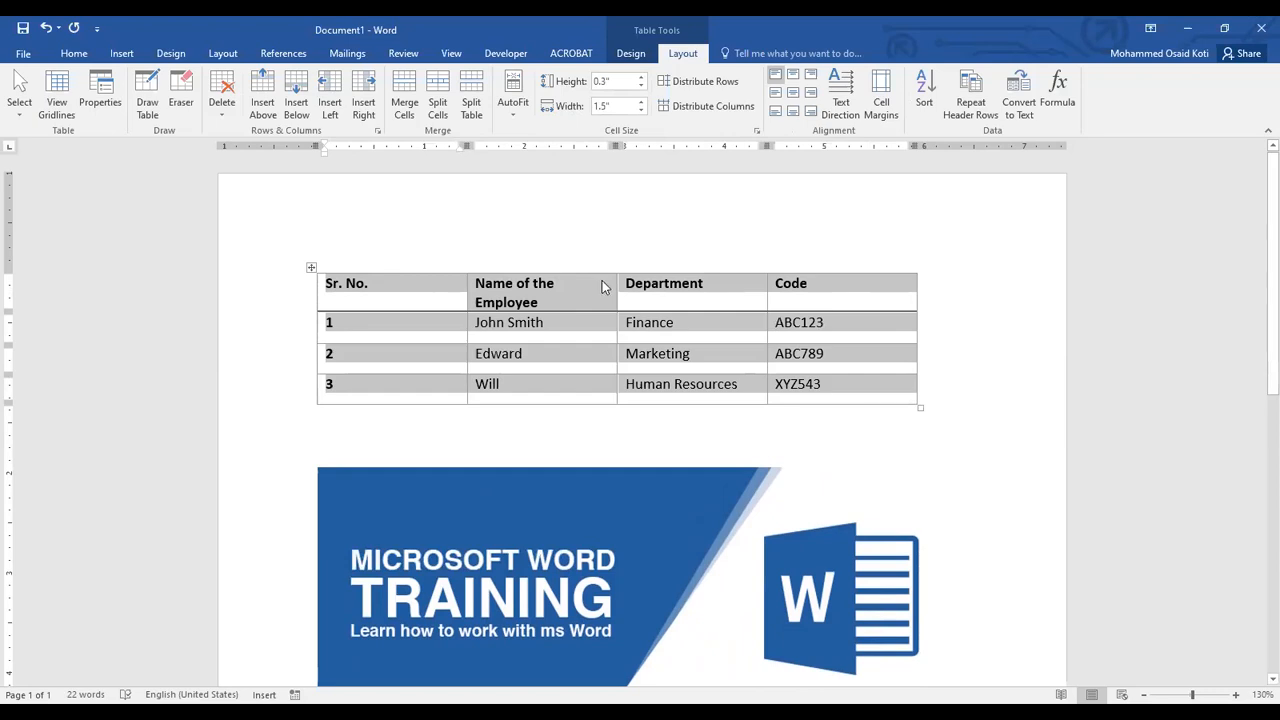
click(642, 103)
click(589, 284)
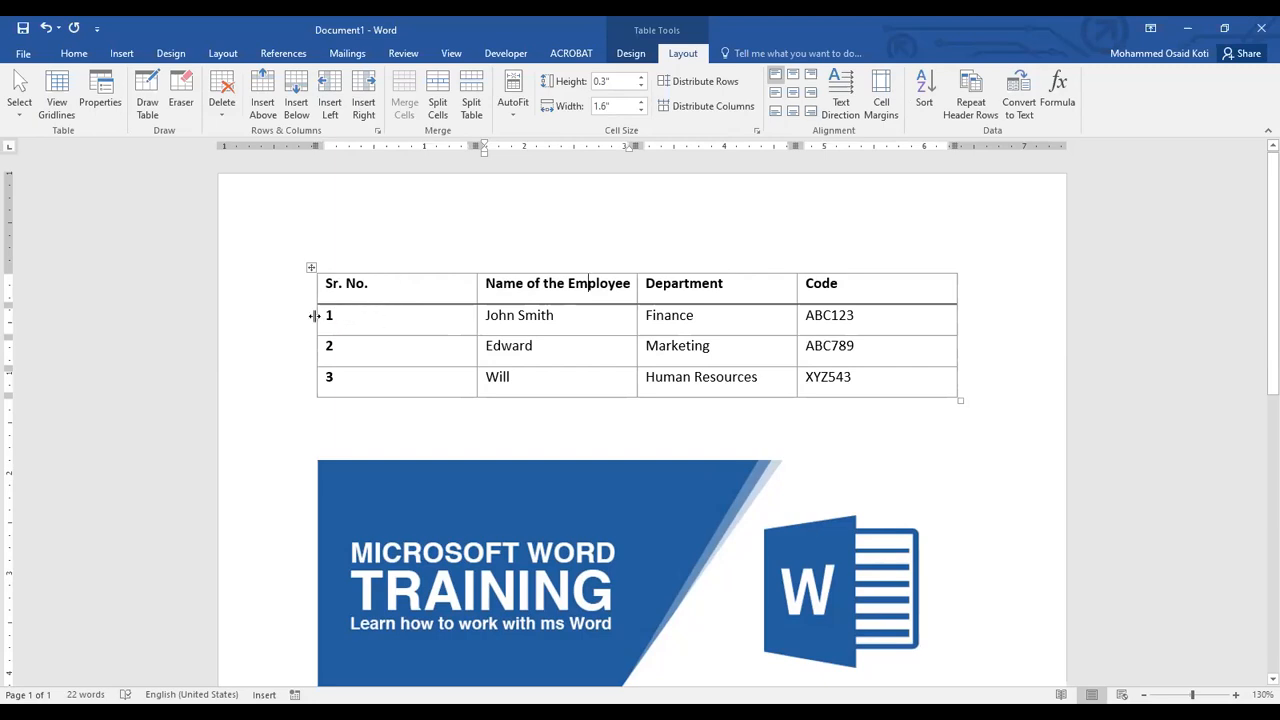
- Select all cells of the employee table and fit the columns to their contents with AutoFit Contents
drag(411, 291, 883, 383)
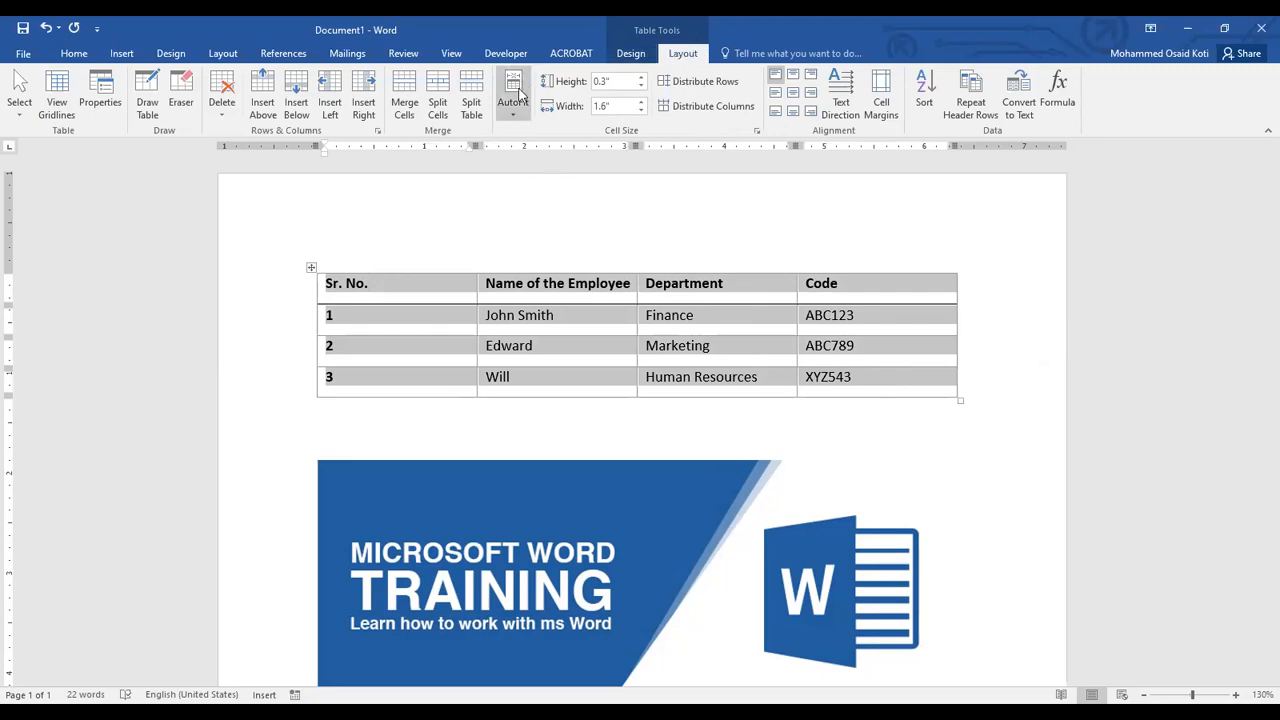
click(519, 119)
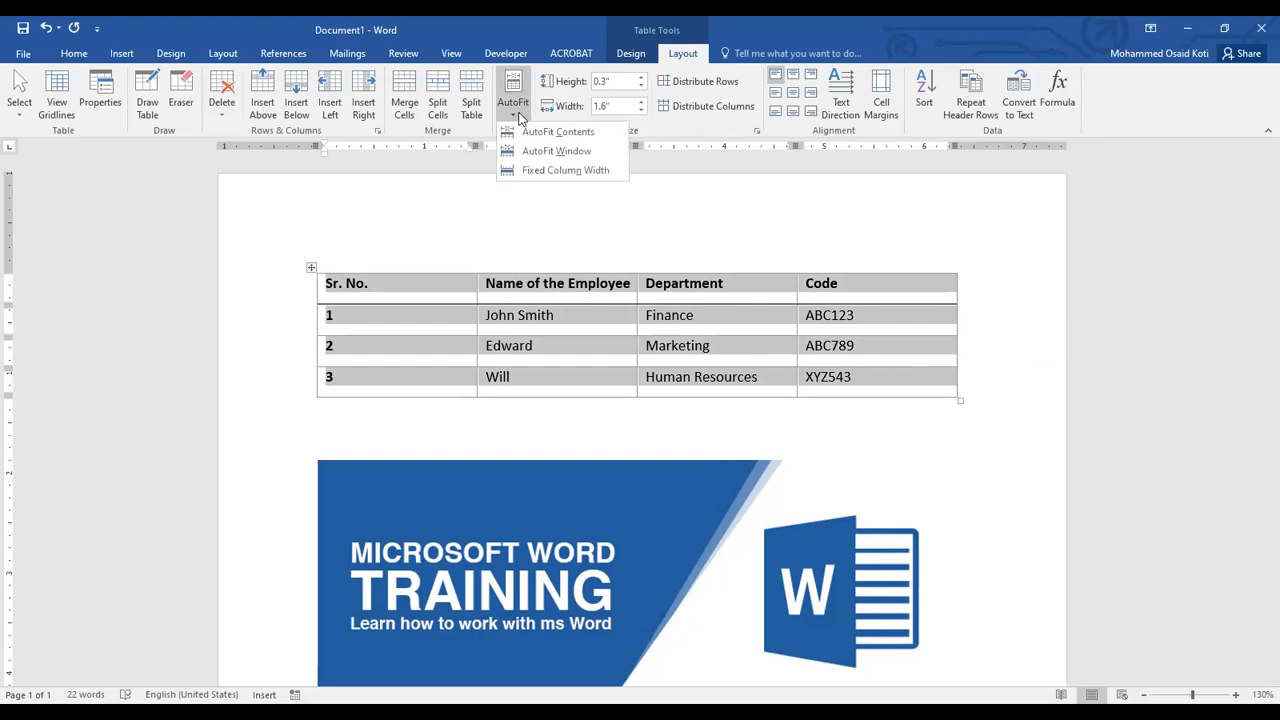
click(540, 134)
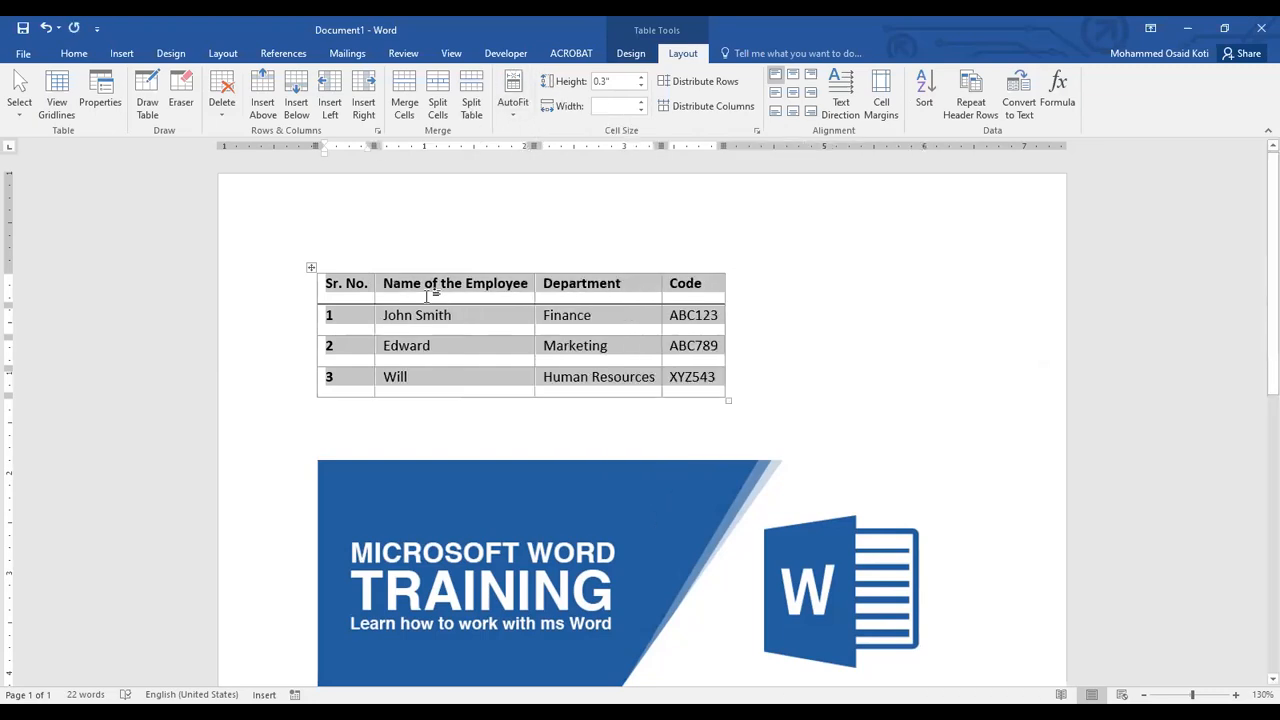
click(425, 287)
- Select all table cells again and stretch the table to the page width with AutoFit Window
drag(346, 281, 687, 384)
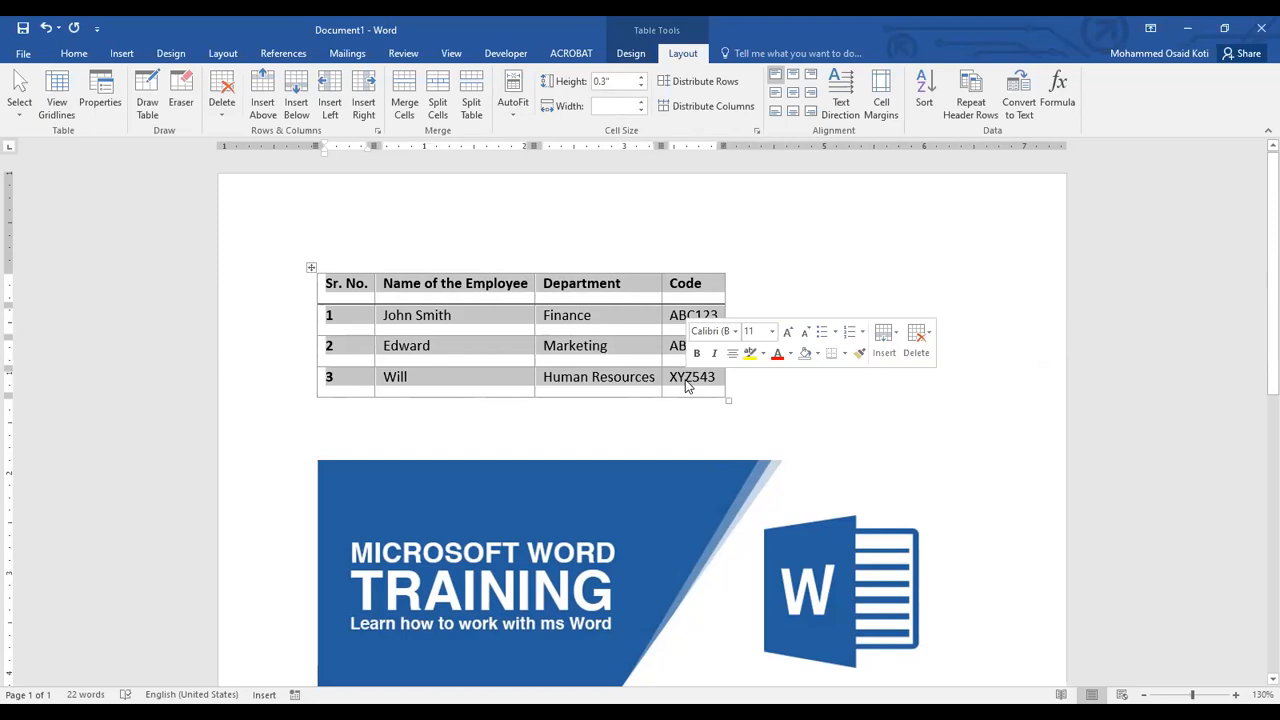
click(513, 110)
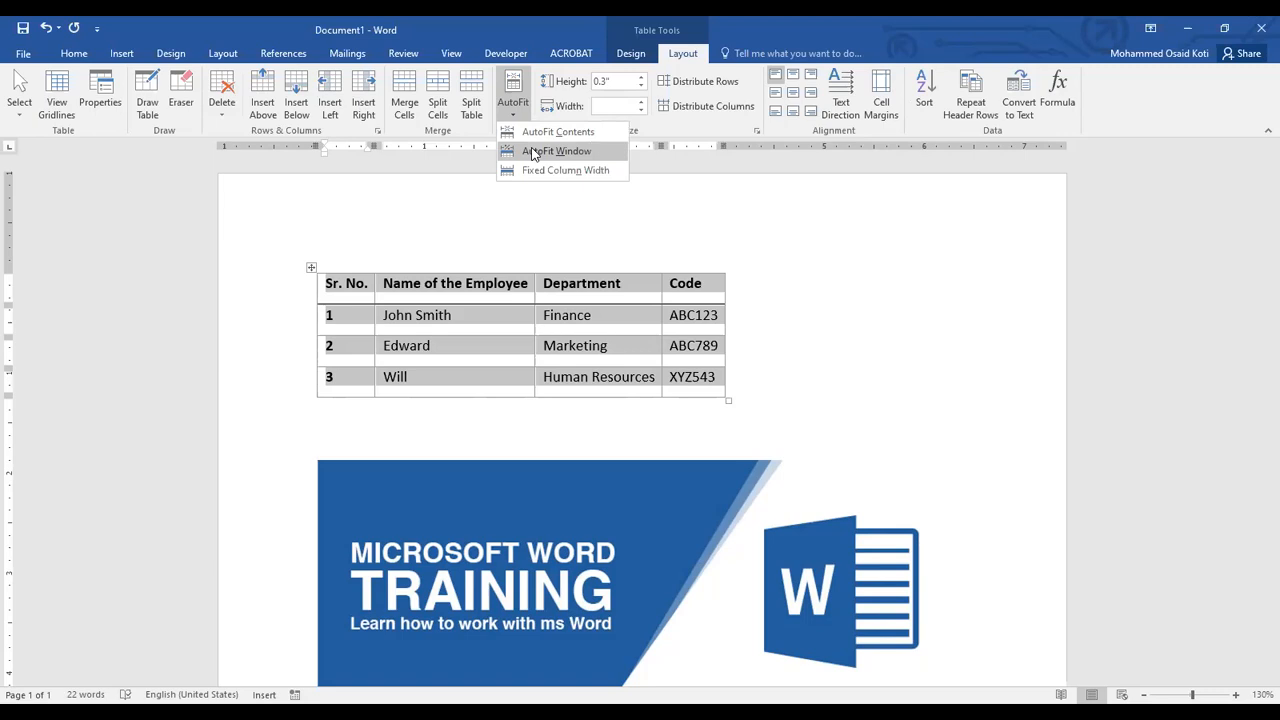
click(534, 153)
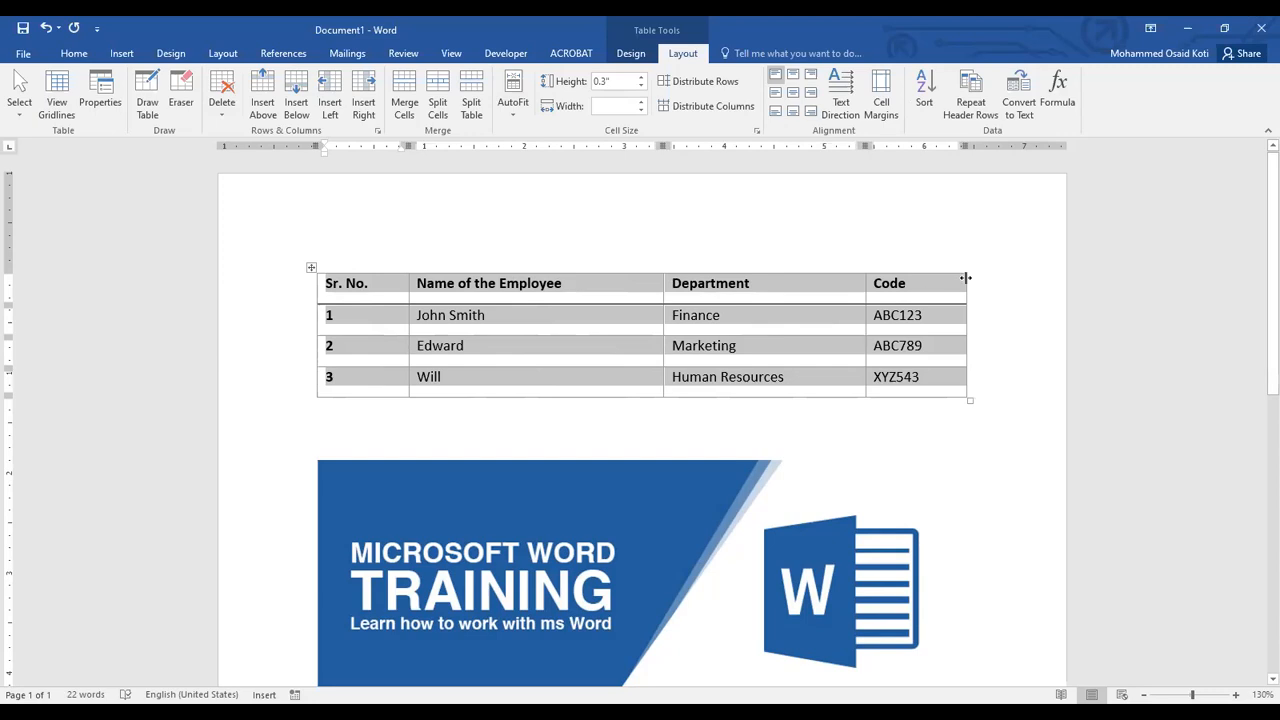
click(940, 292)
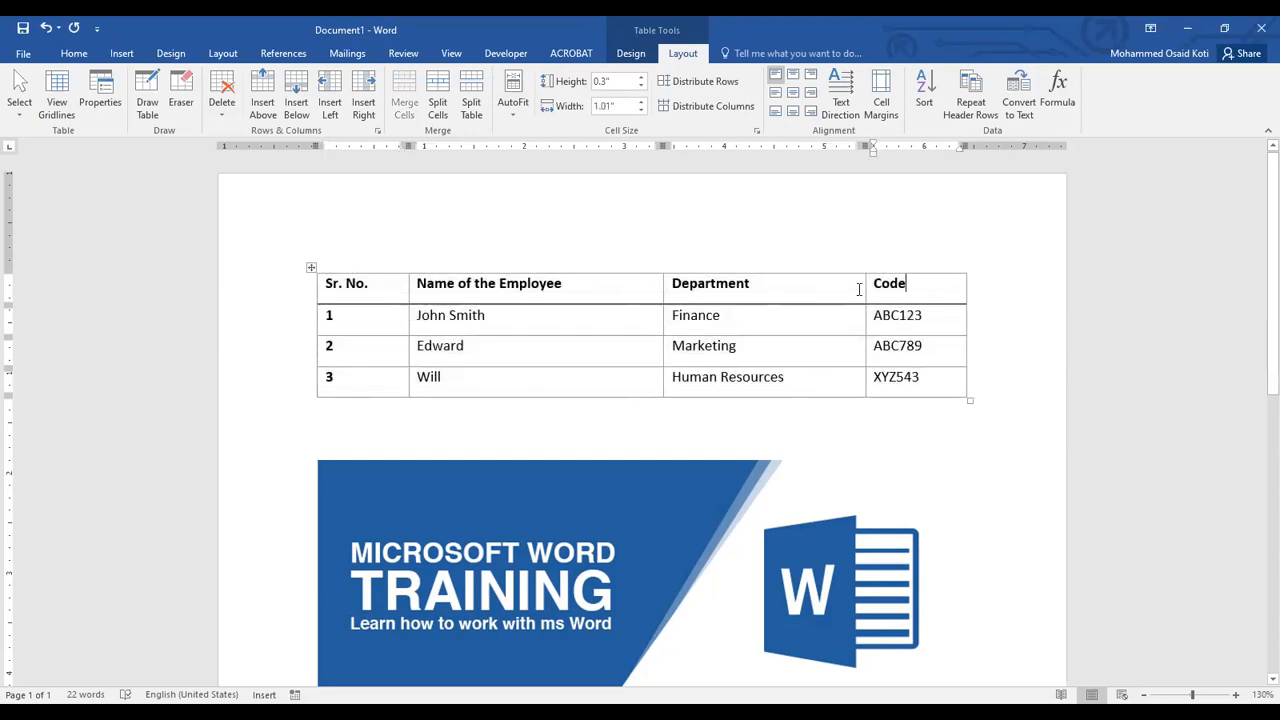
- Try selecting the table's cells as a block and the columns from Sr. No. to Code, clearing the selection
drag(383, 287, 880, 374)
click(899, 377)
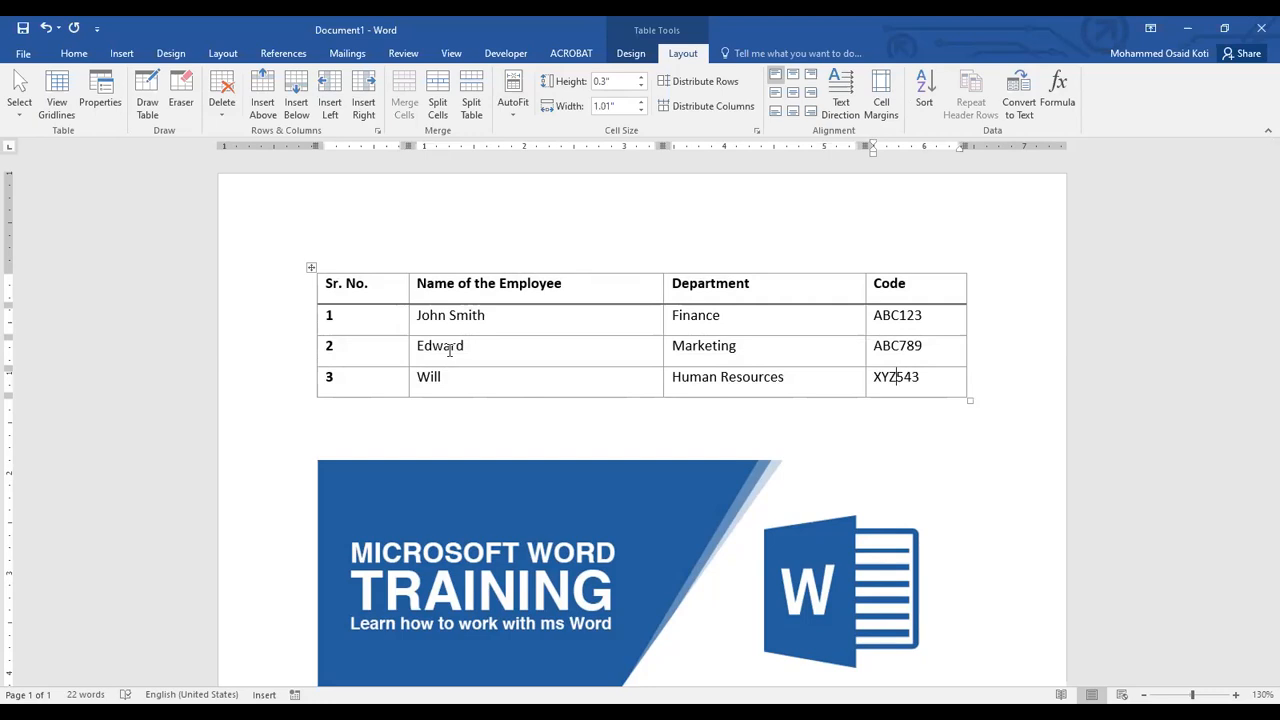
click(343, 285)
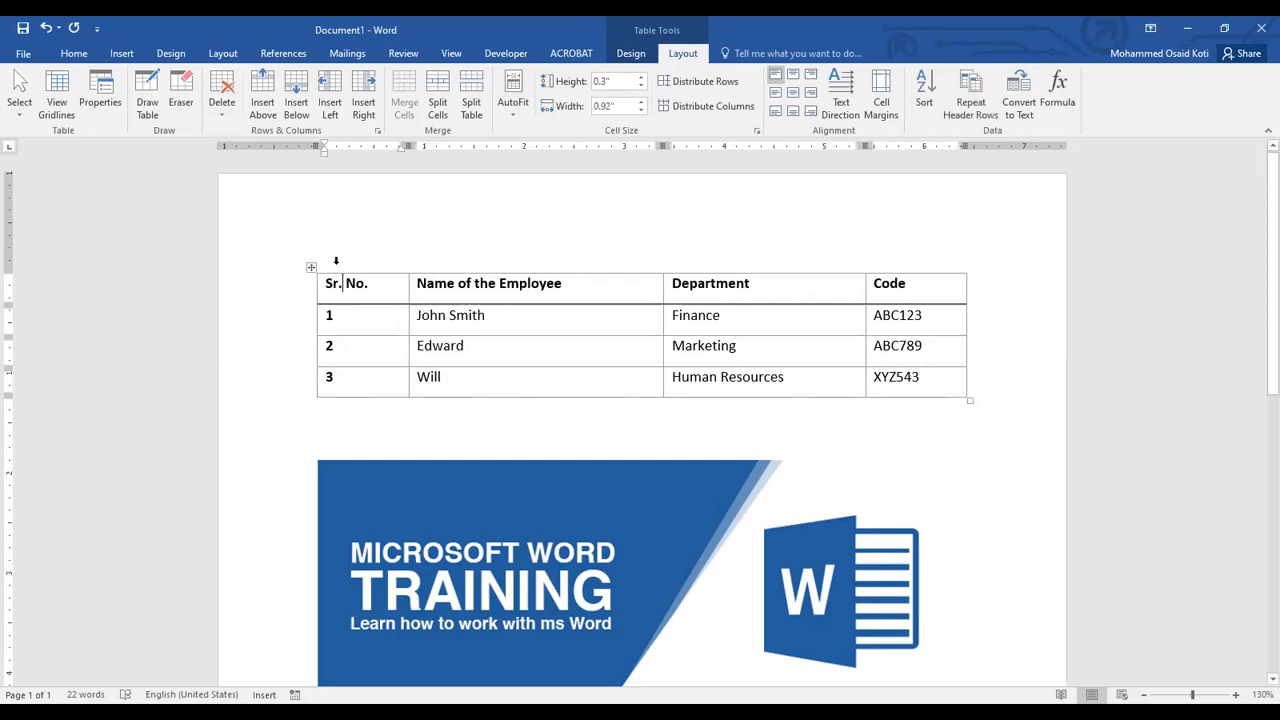
click(336, 264)
click(440, 263)
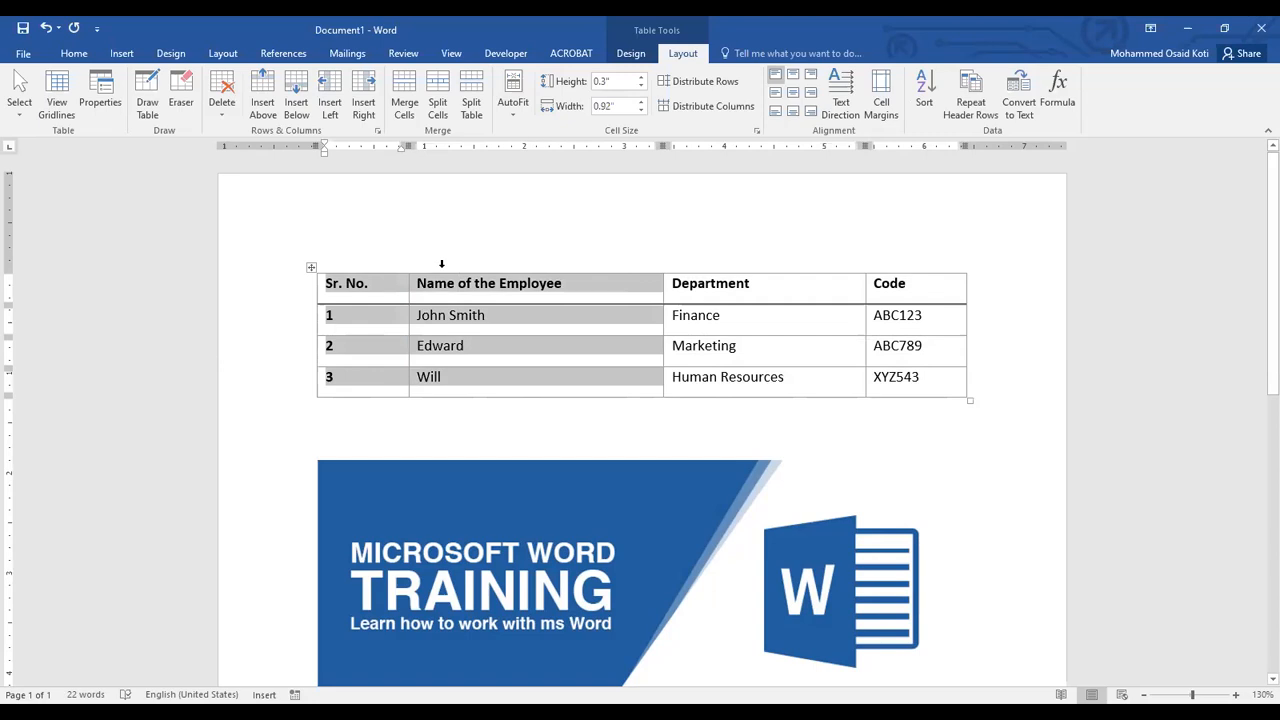
click(698, 262)
click(936, 260)
click(393, 285)
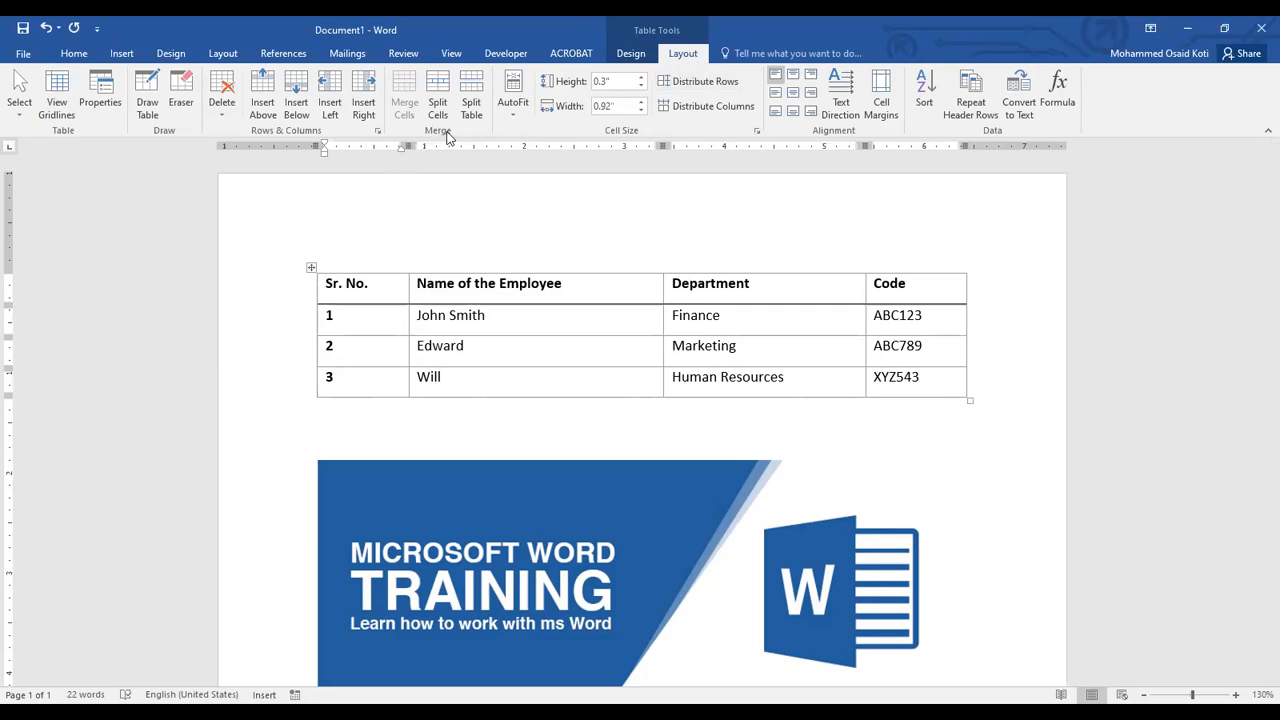
key(ctrl)
key(ctrl)
key(ctrl)
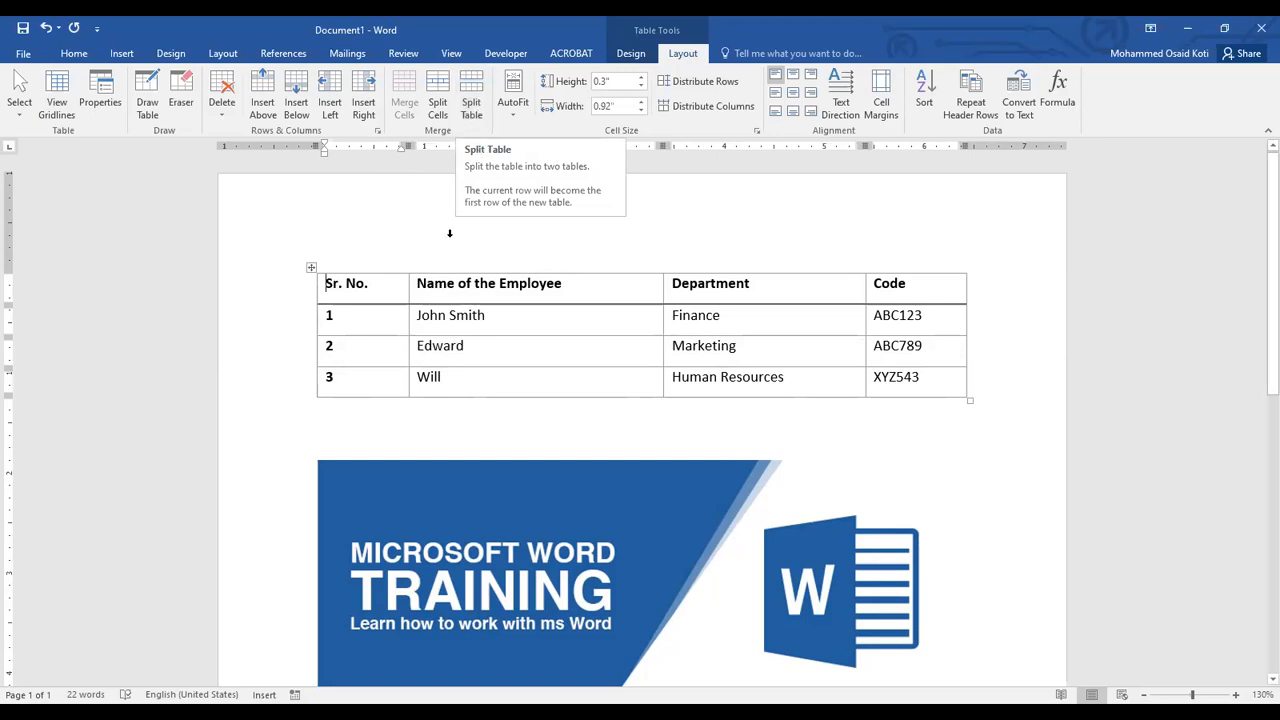
- Try splitting the employee table at row 1 so the header row stands apart, and undo the split
click(362, 320)
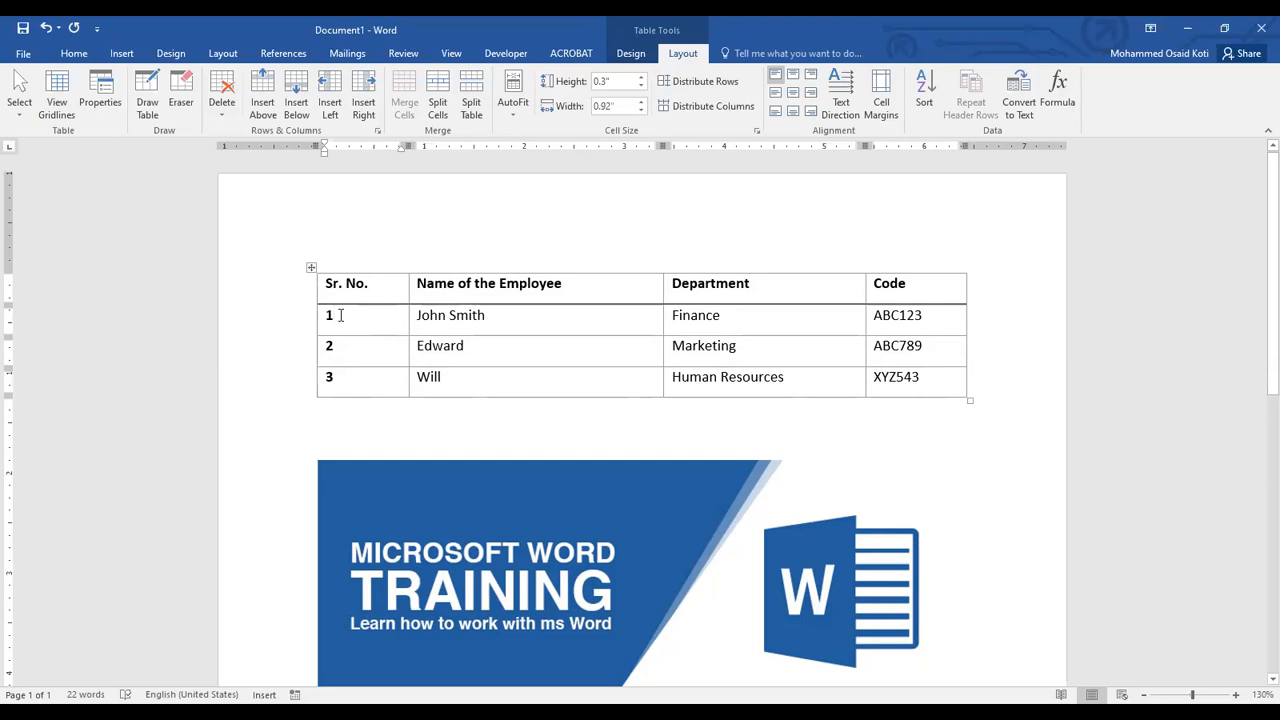
drag(338, 315, 842, 376)
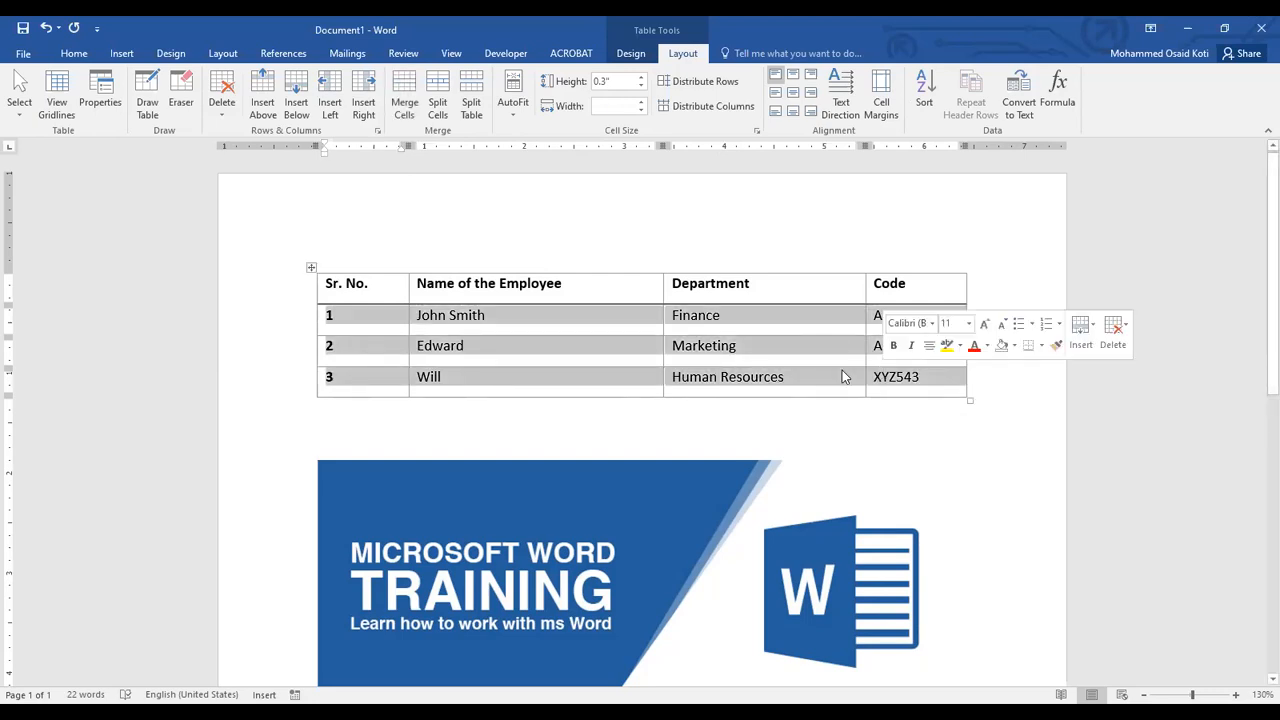
drag(470, 283, 889, 297)
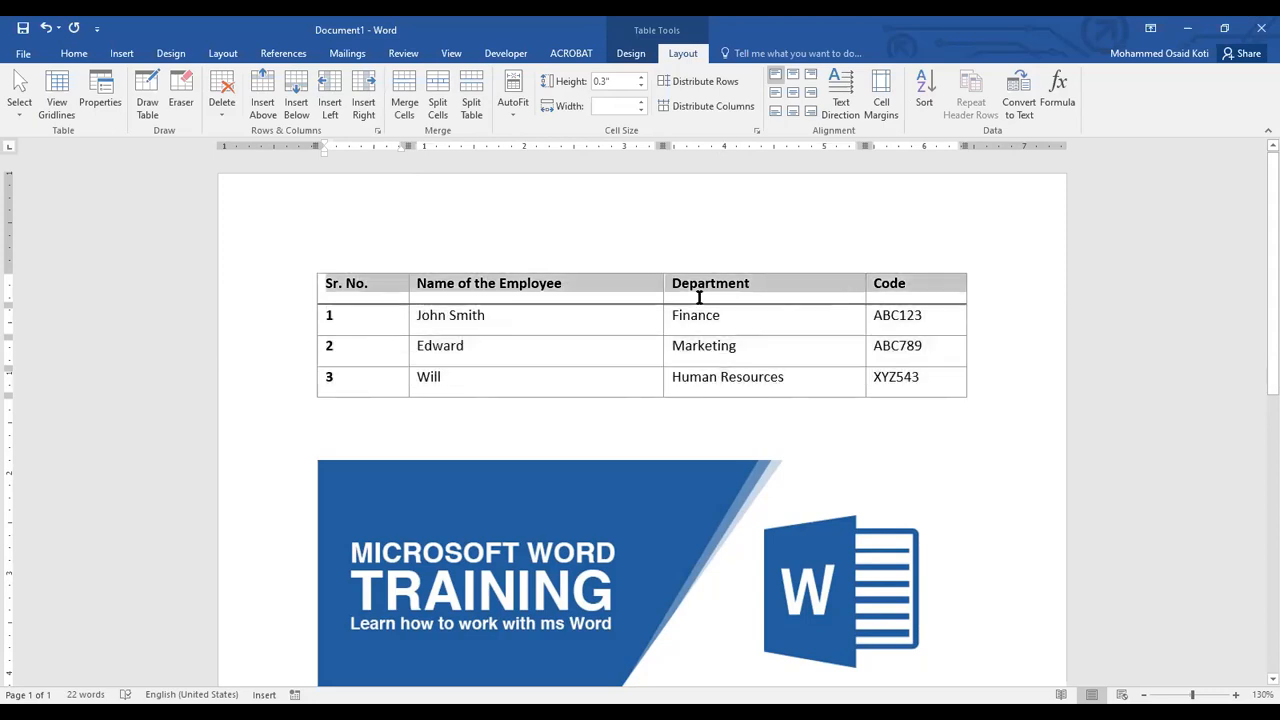
click(356, 318)
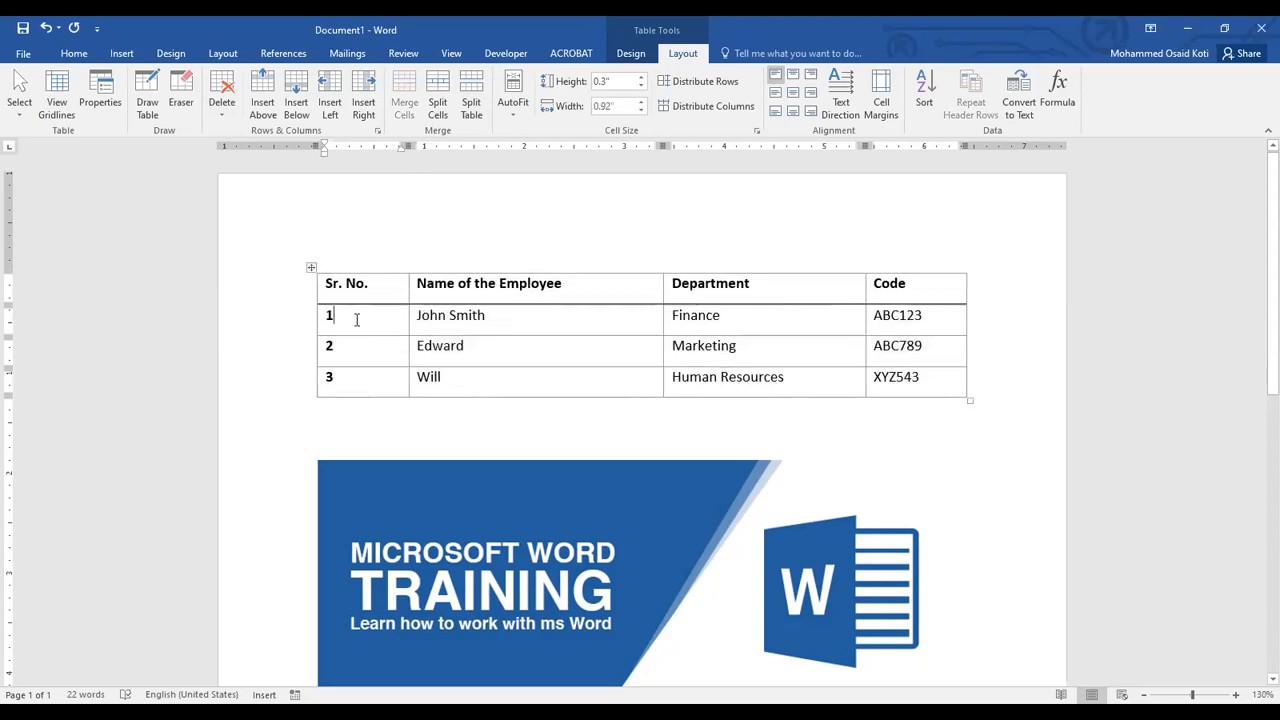
click(471, 104)
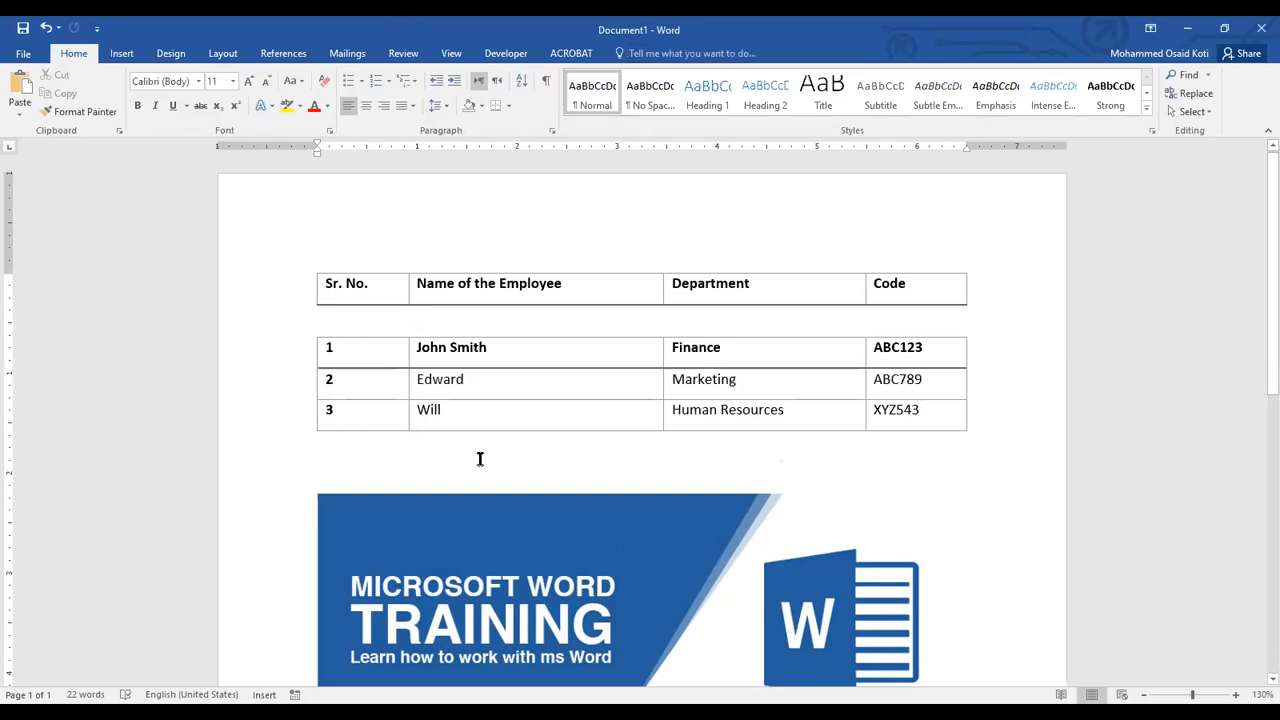
key(ctrl+z)
- Split the table at its header row to add an empty line above it, and enter the title "Table 1" there
click(376, 283)
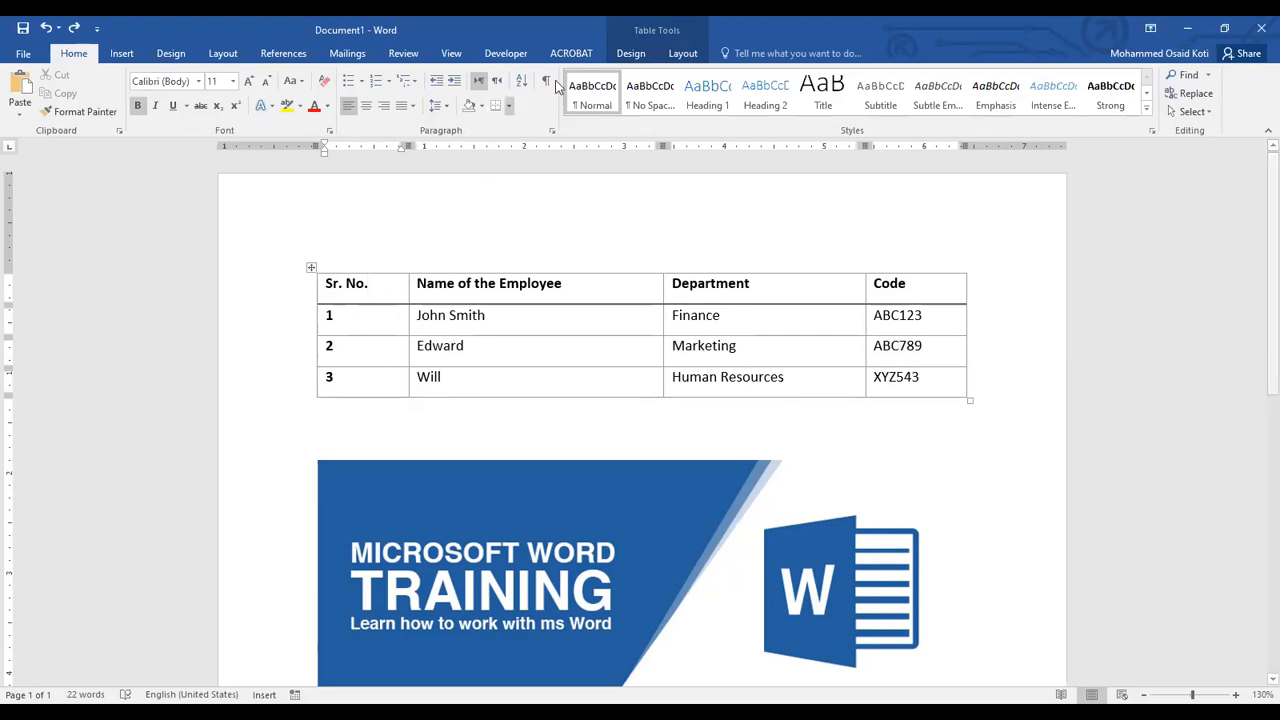
click(680, 52)
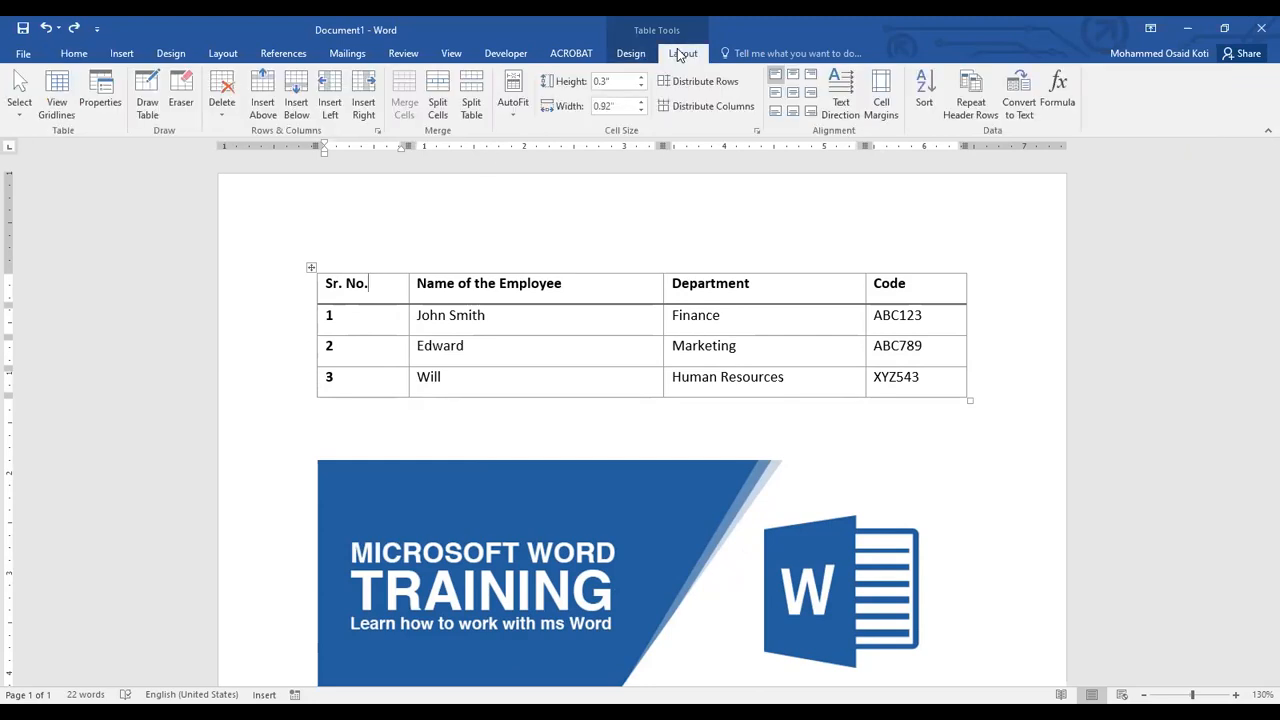
click(471, 105)
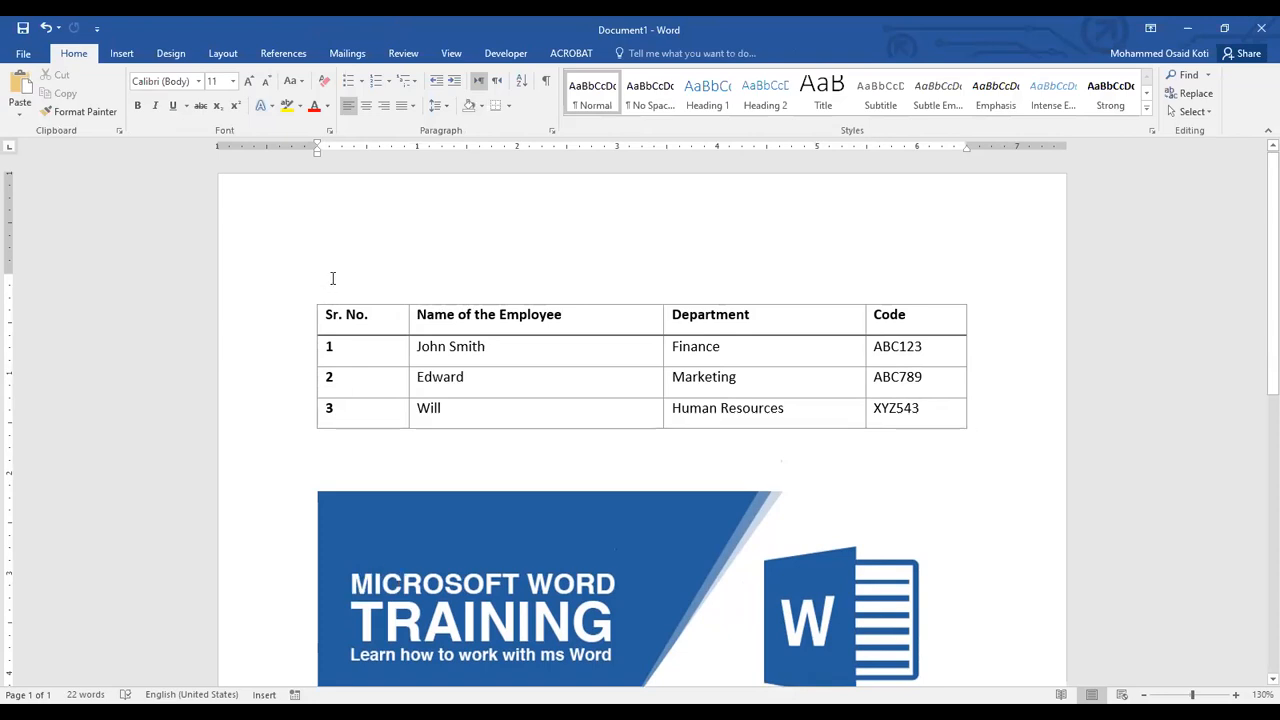
text(Table )
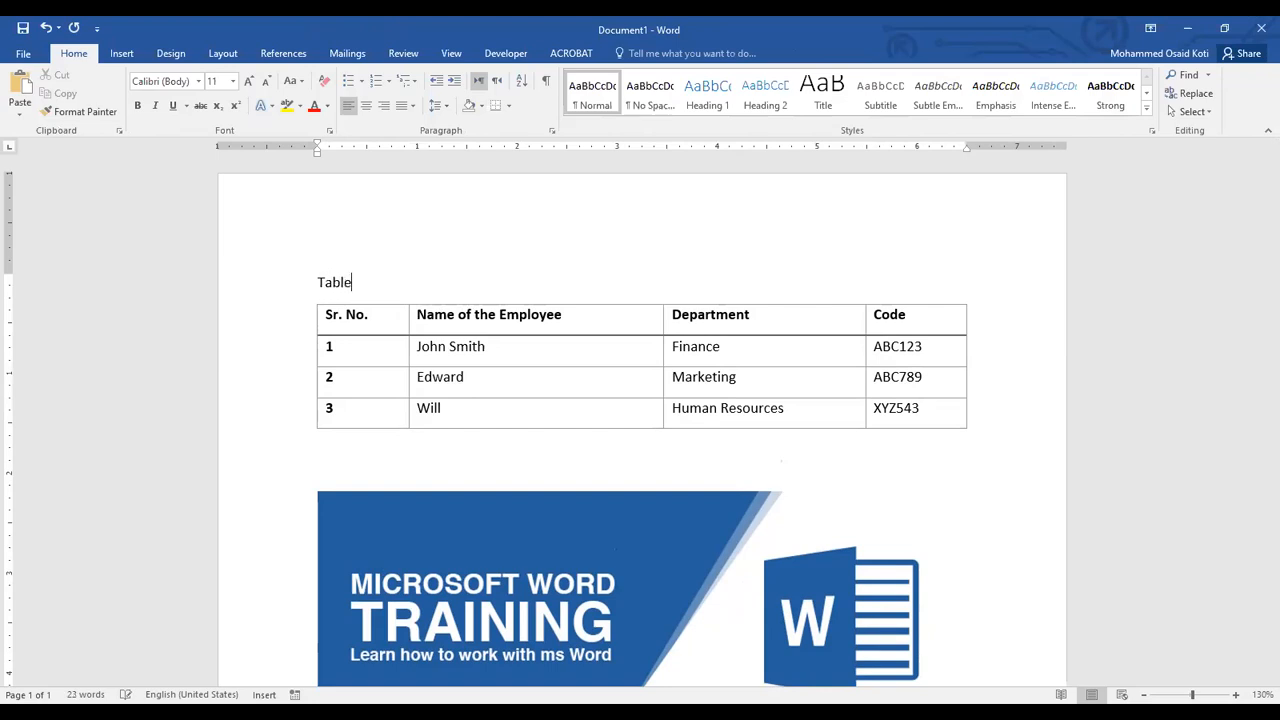
text(1)
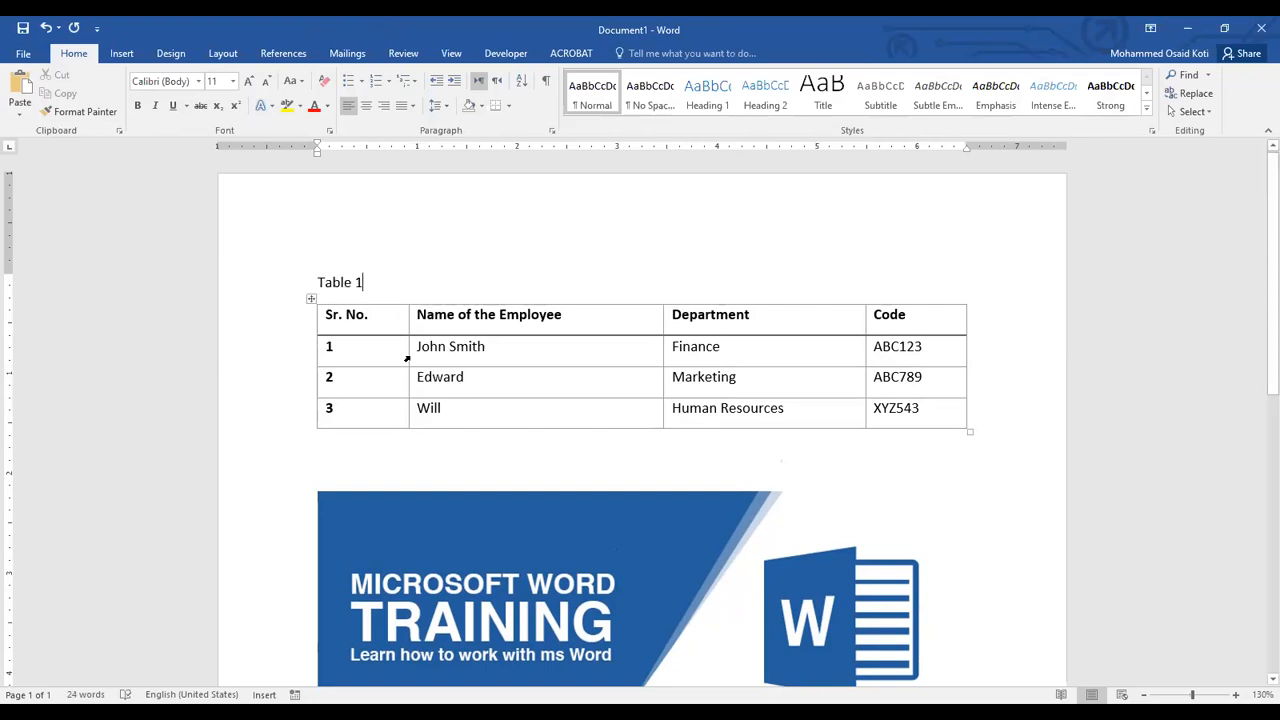
- Try placing the text cursor below the training picture and on the empty line above it
scroll(430, 405, down, 3)
click(428, 405)
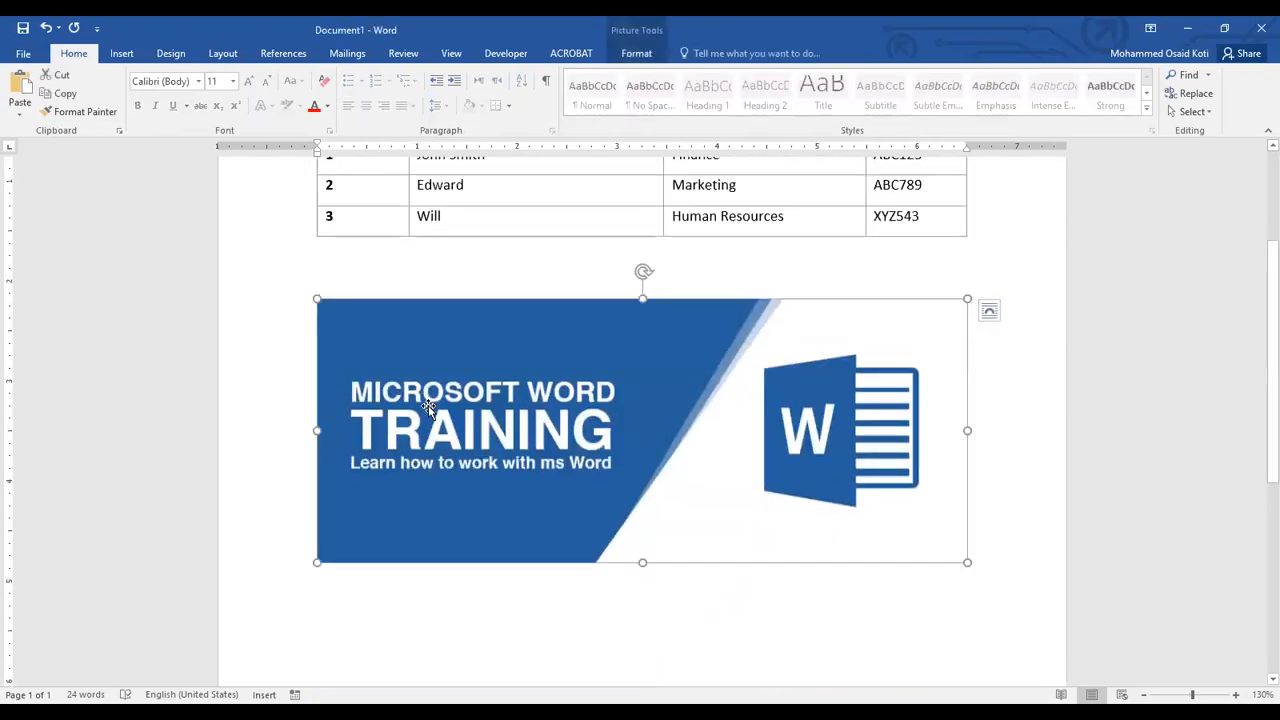
click(372, 610)
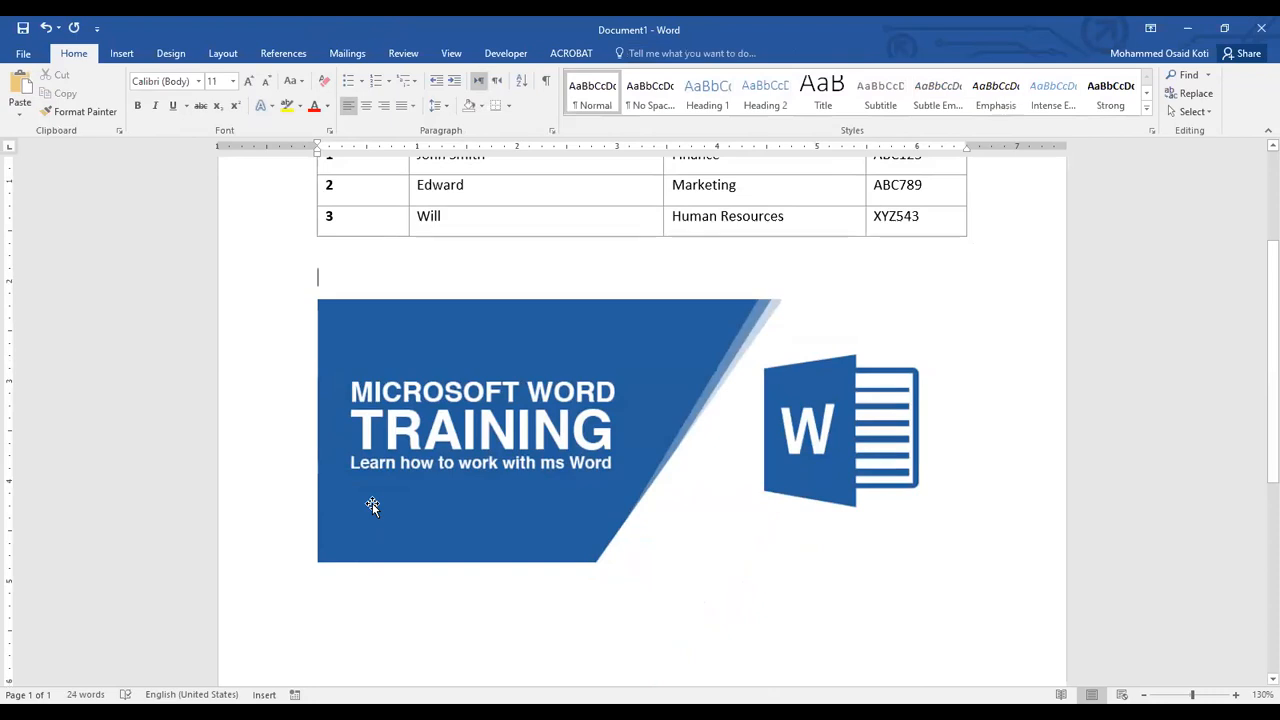
click(422, 386)
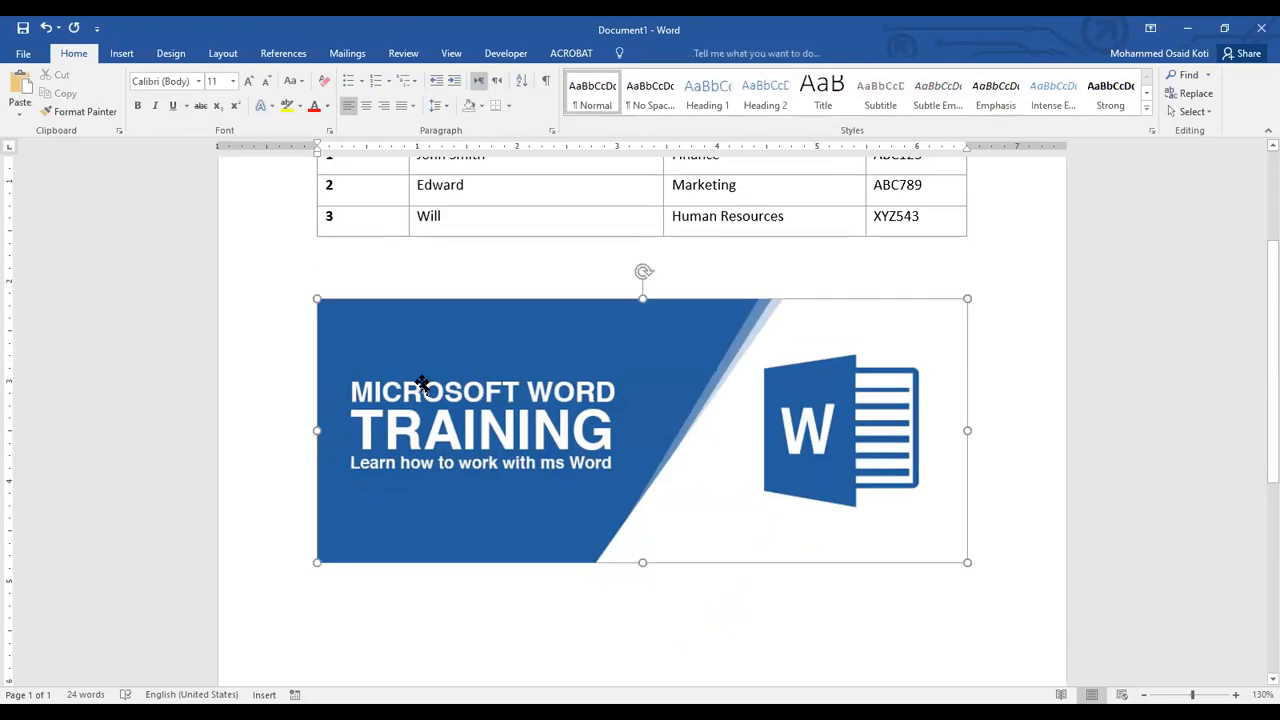
click(368, 272)
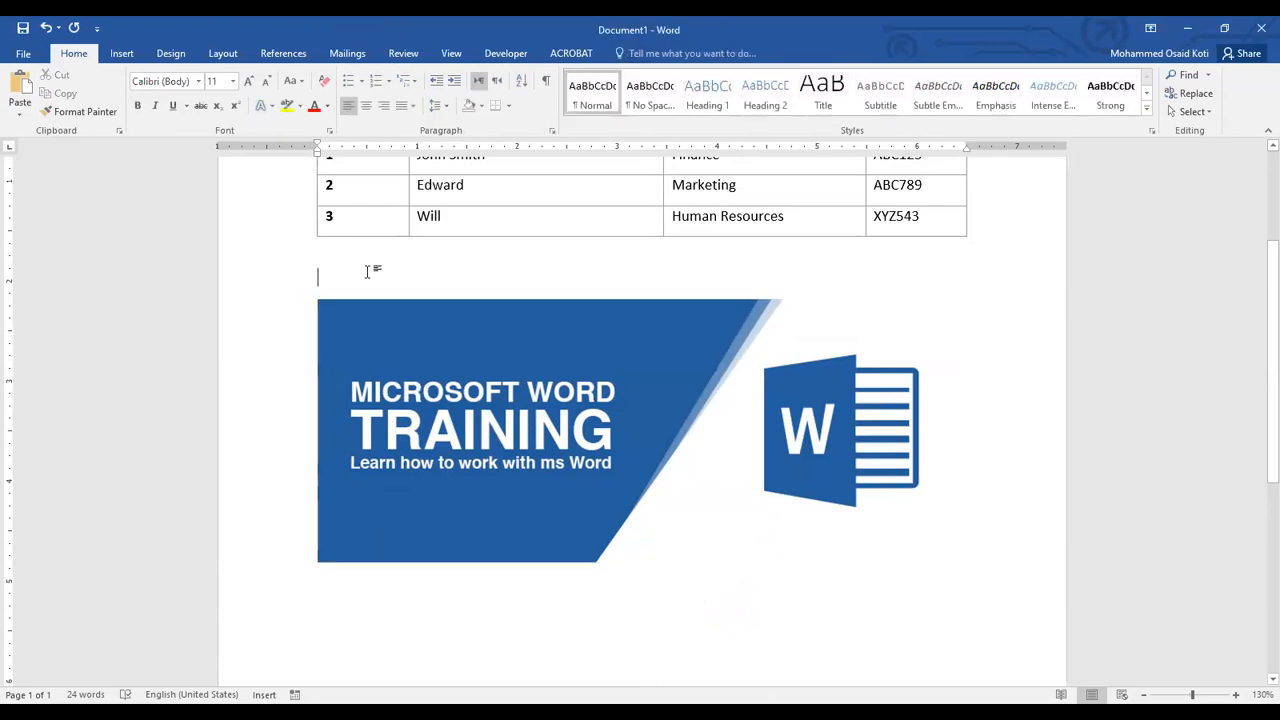
- Set the training picture's text wrapping to Top and Bottom and deselect the picture
click(393, 338)
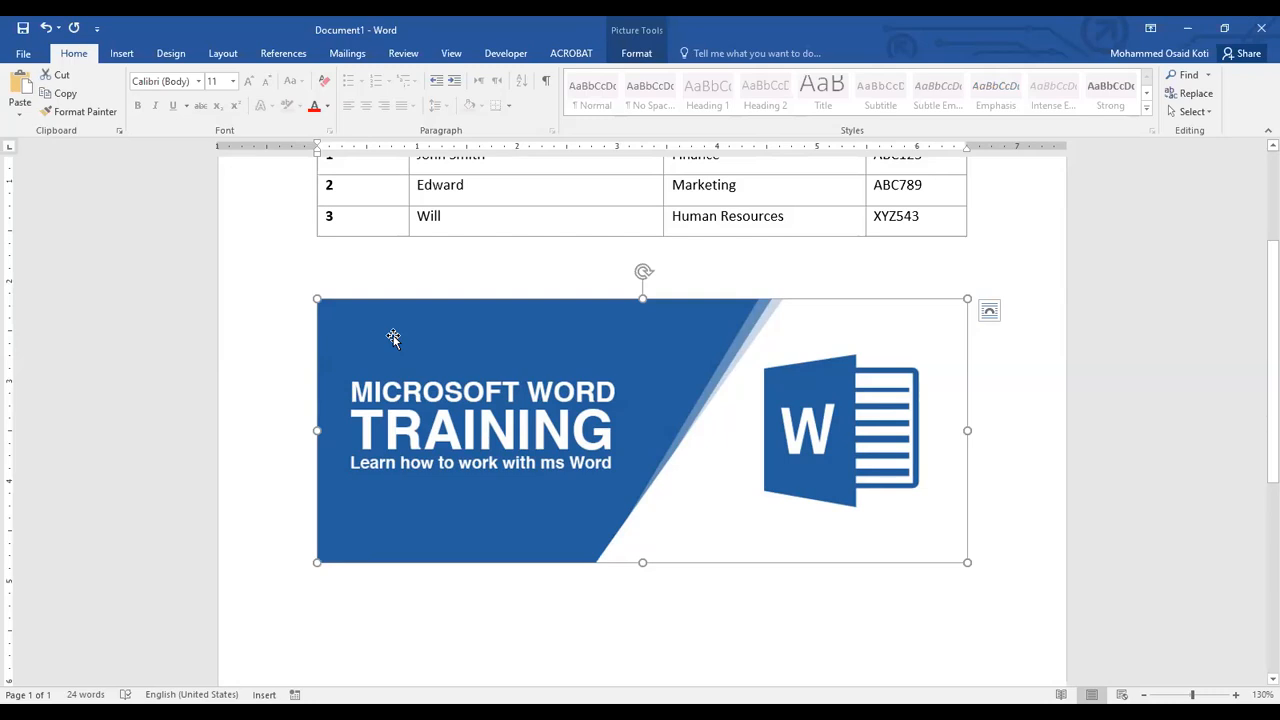
right_click(394, 339)
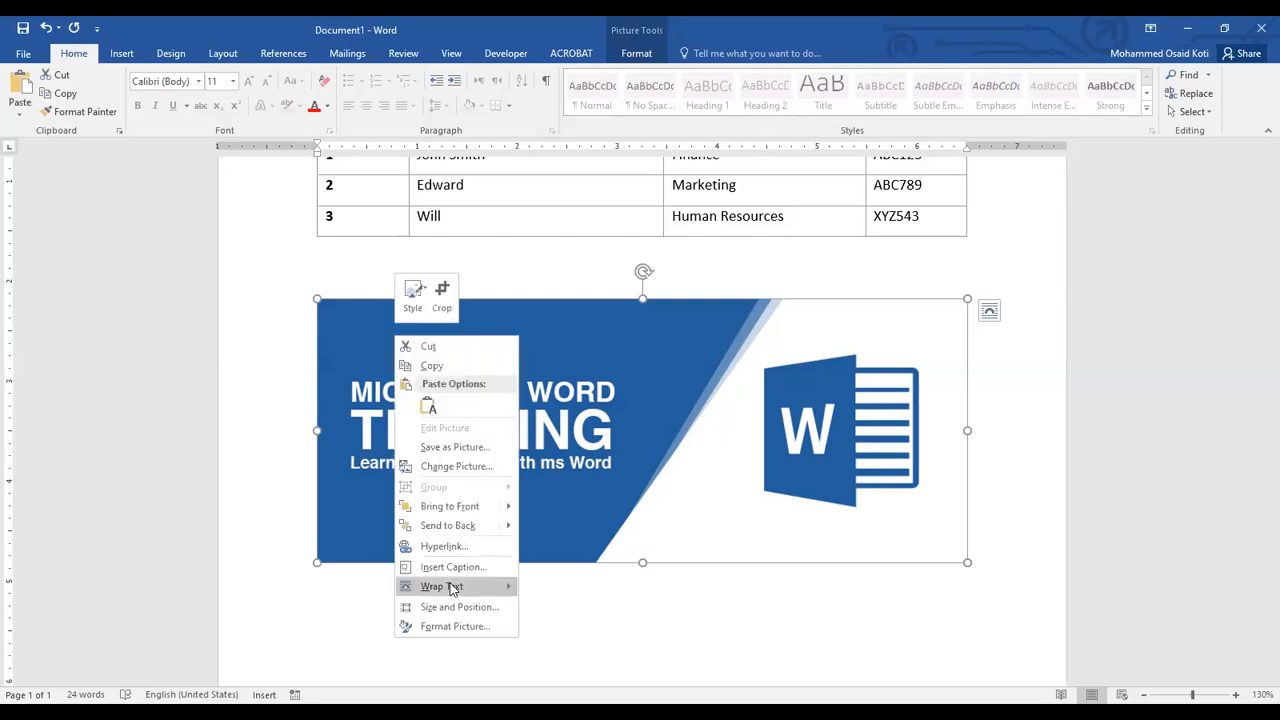
mouse_move(452, 589)
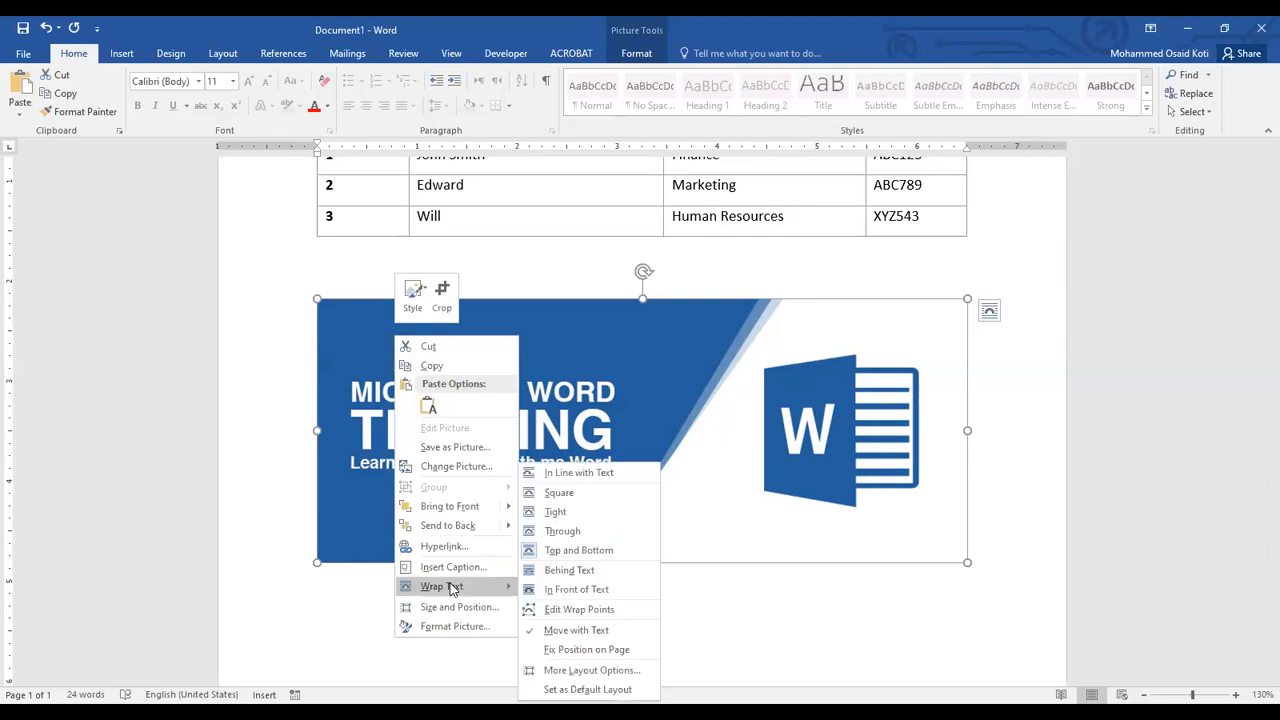
click(567, 551)
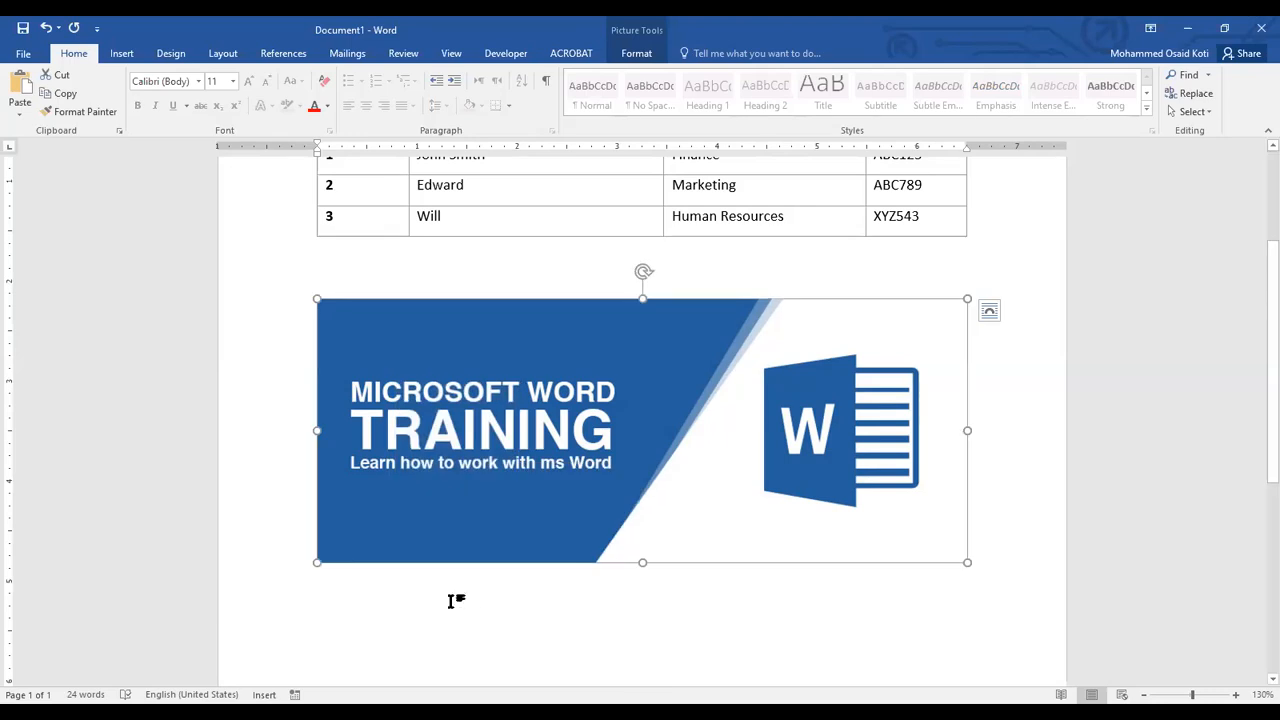
click(453, 600)
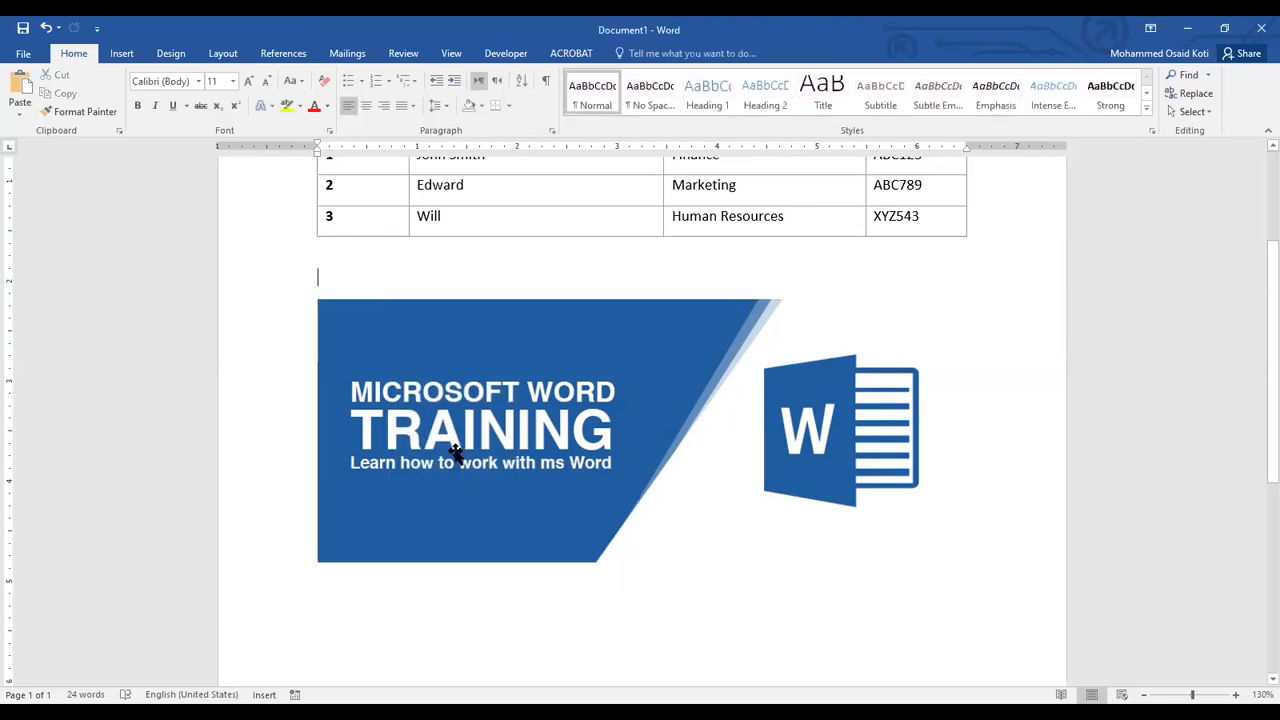
- Try entering the sample text "asd" on the line below the picture, and delete it again
click(361, 608)
key(ctrl+z)
click(331, 595)
text(asd)
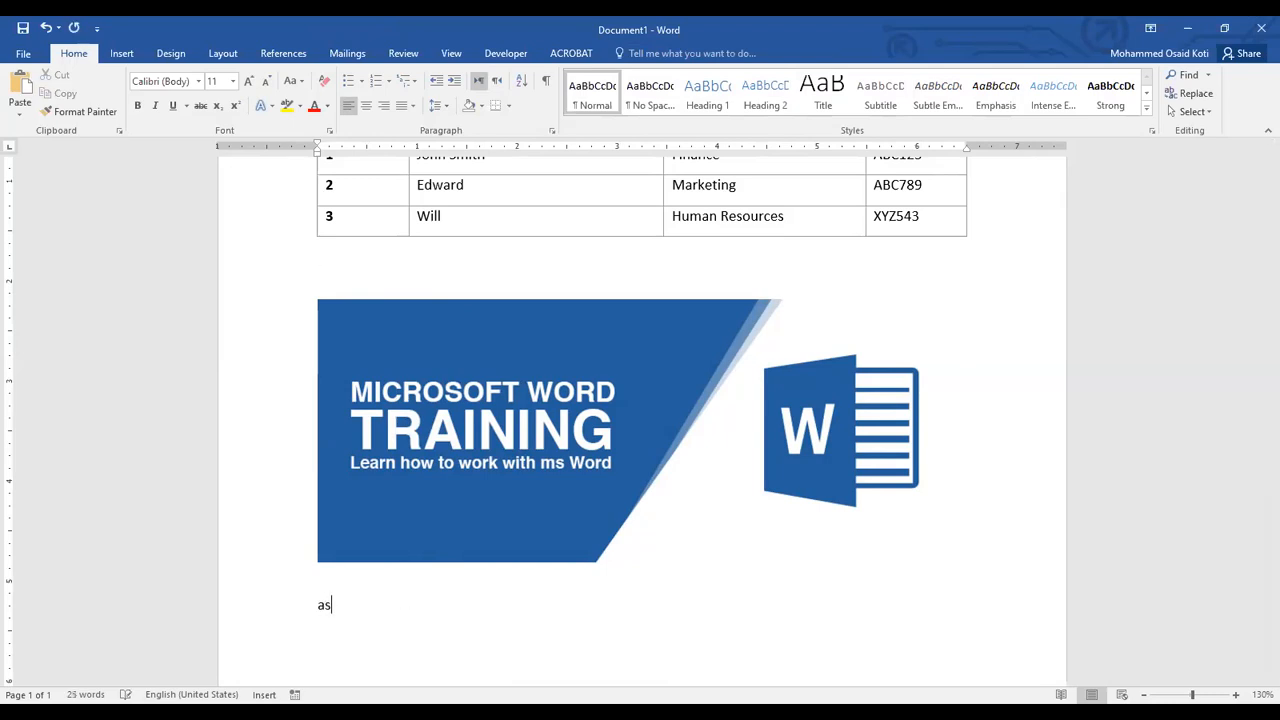
key(BackSpace)
key(BackSpace)
key(BackSpace)
- Review the picture's text wrapping options without changing them, and reselect the picture below the employee table
click(345, 394)
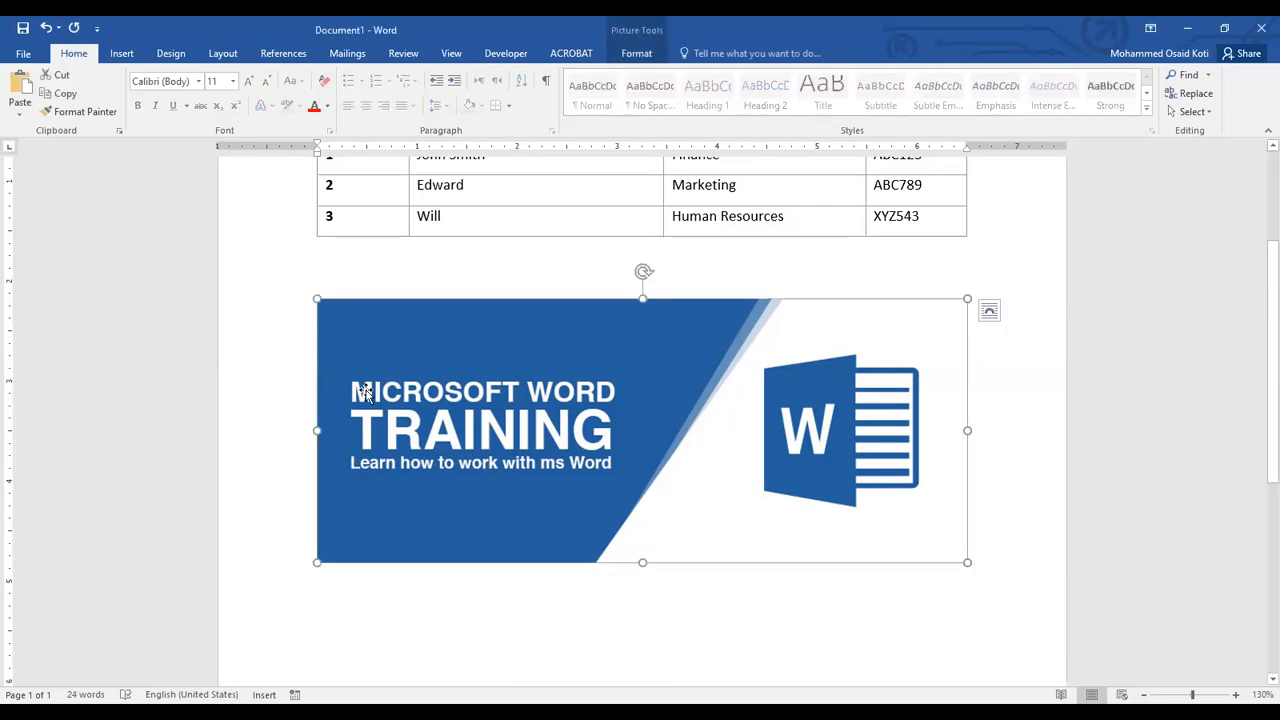
right_click(366, 393)
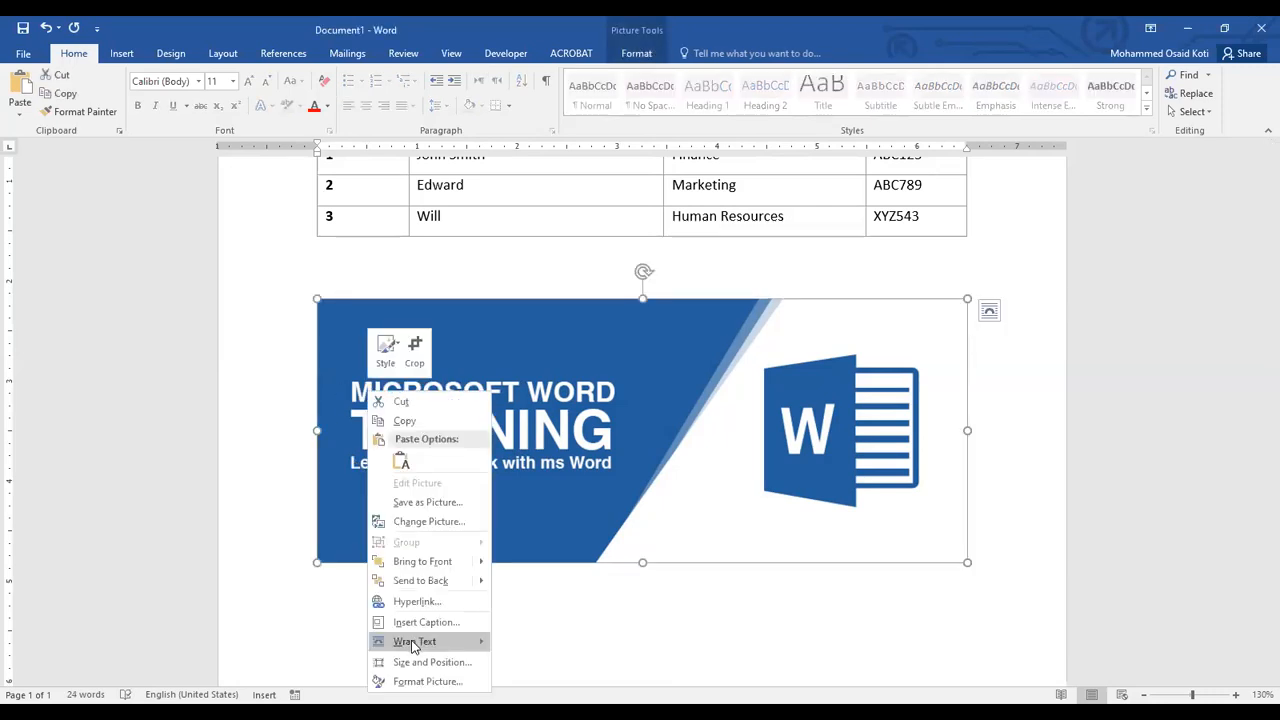
mouse_move(413, 646)
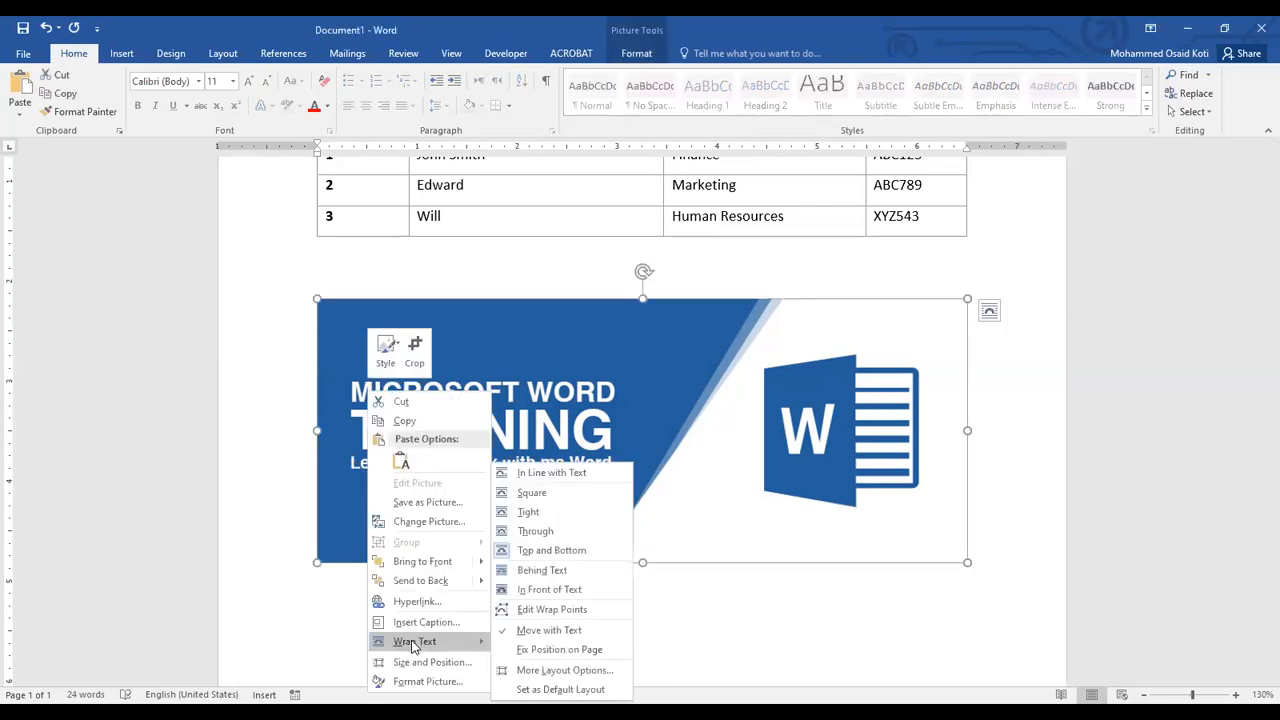
click(338, 620)
click(419, 446)
scroll(419, 446, up, 3)
scroll(418, 448, down, 3)
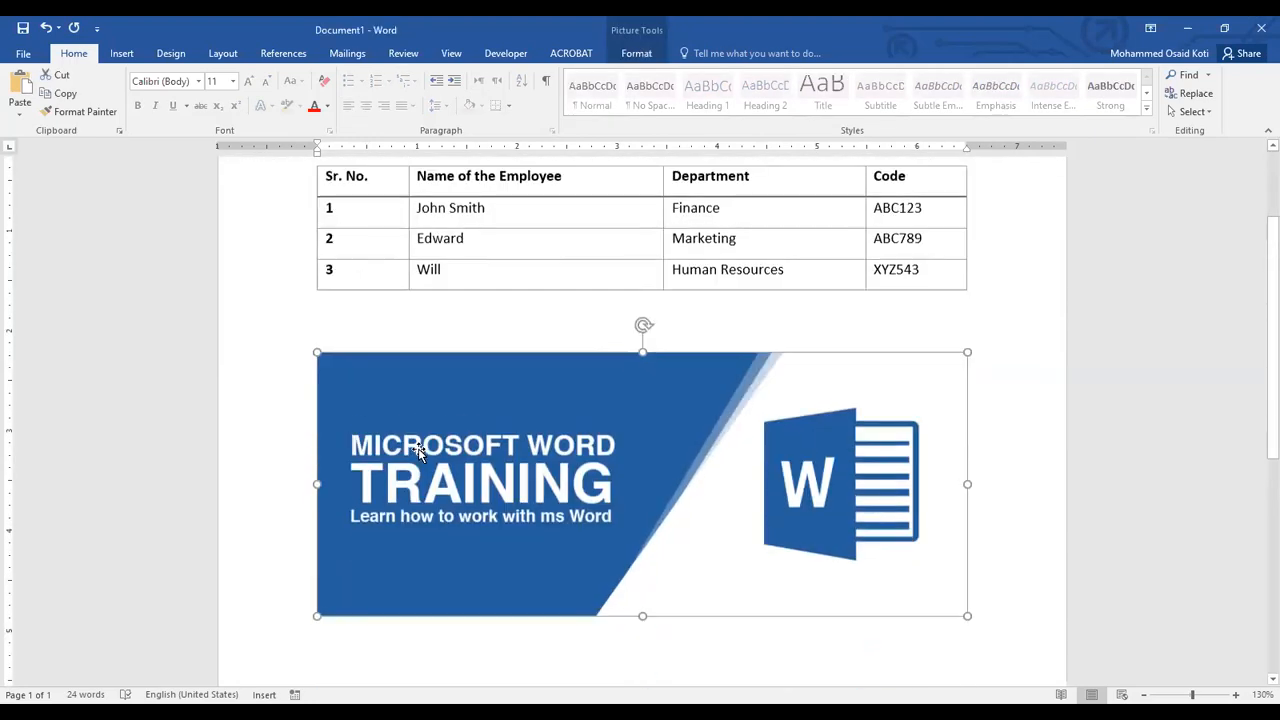
scroll(417, 451, up, 3)
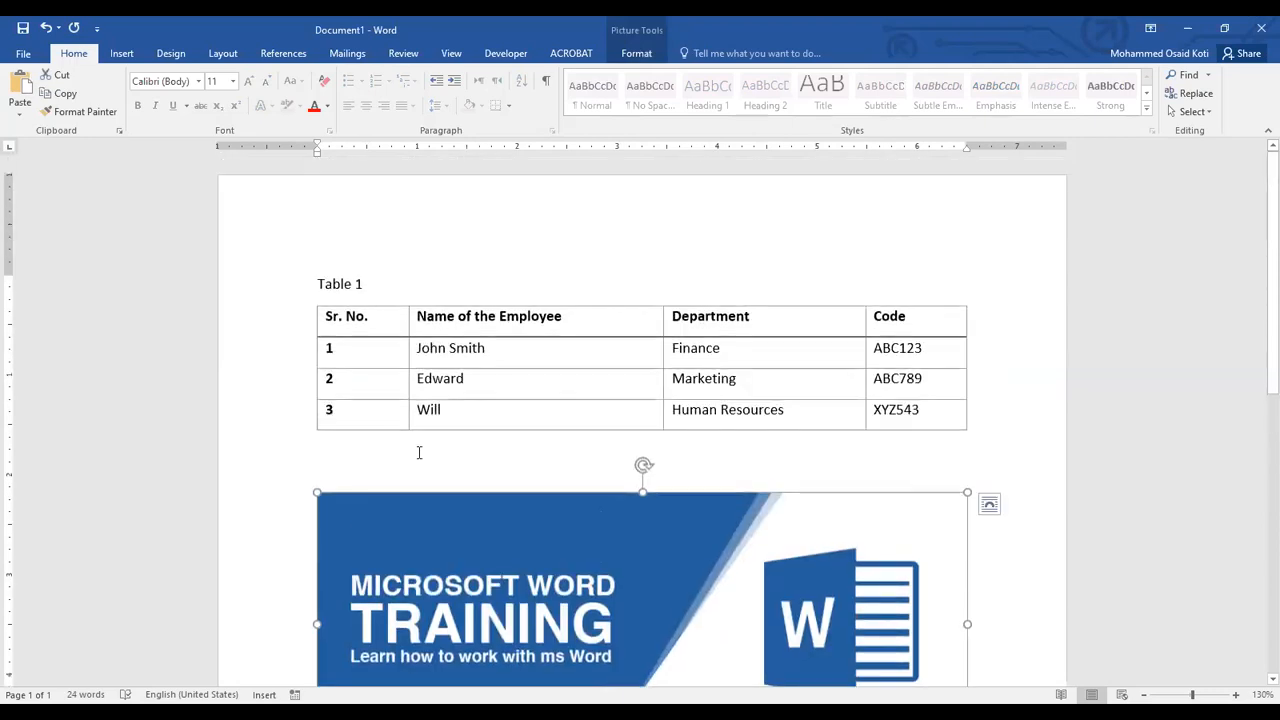